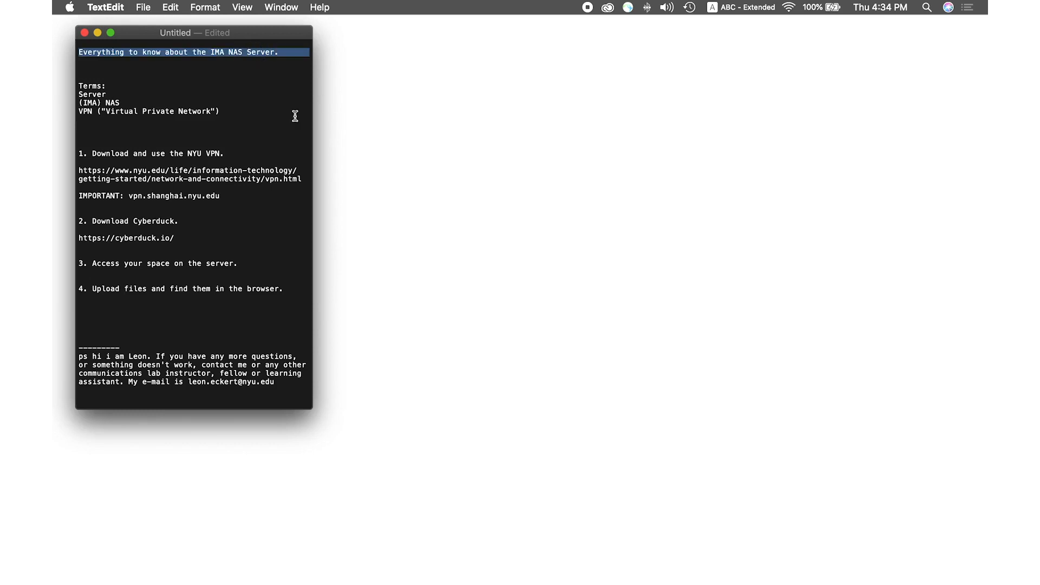
Highlight the Terms, the NYU VPN step, Download Cyberduck, server access and the VPN page address in the notes
drag(228, 116, 78, 84)
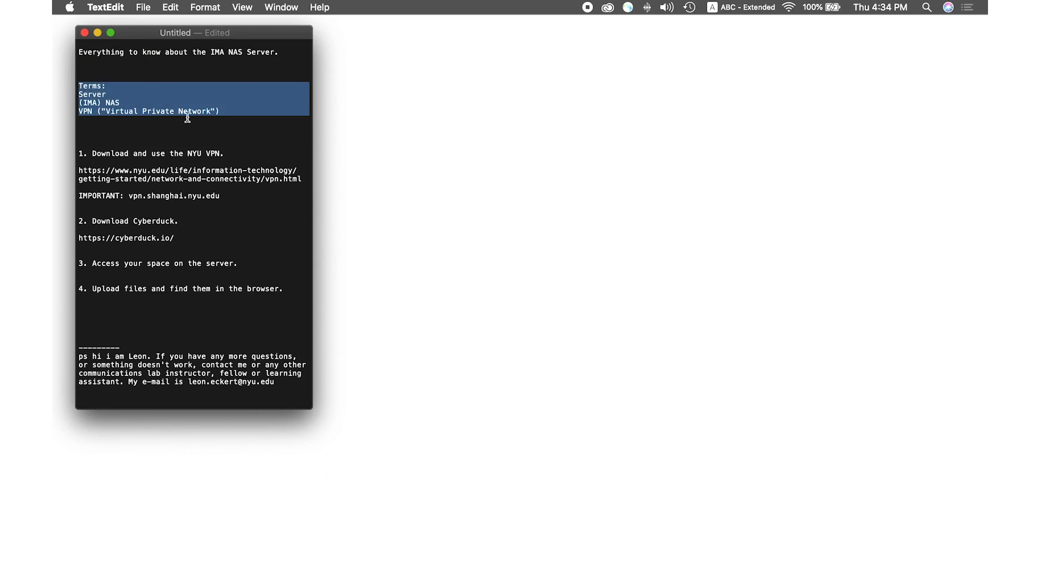
drag(226, 153, 65, 156)
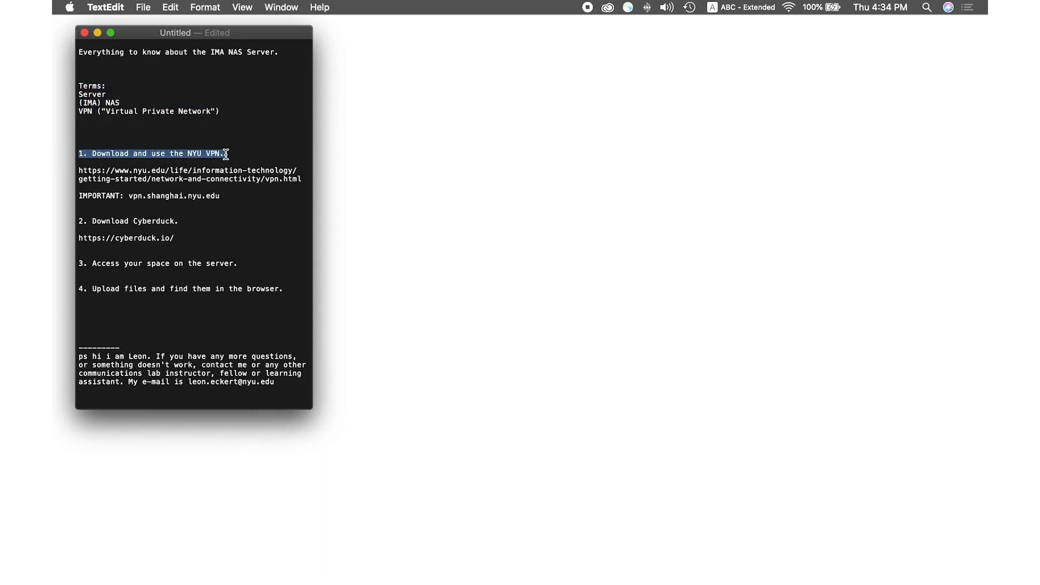
drag(197, 223, 92, 221)
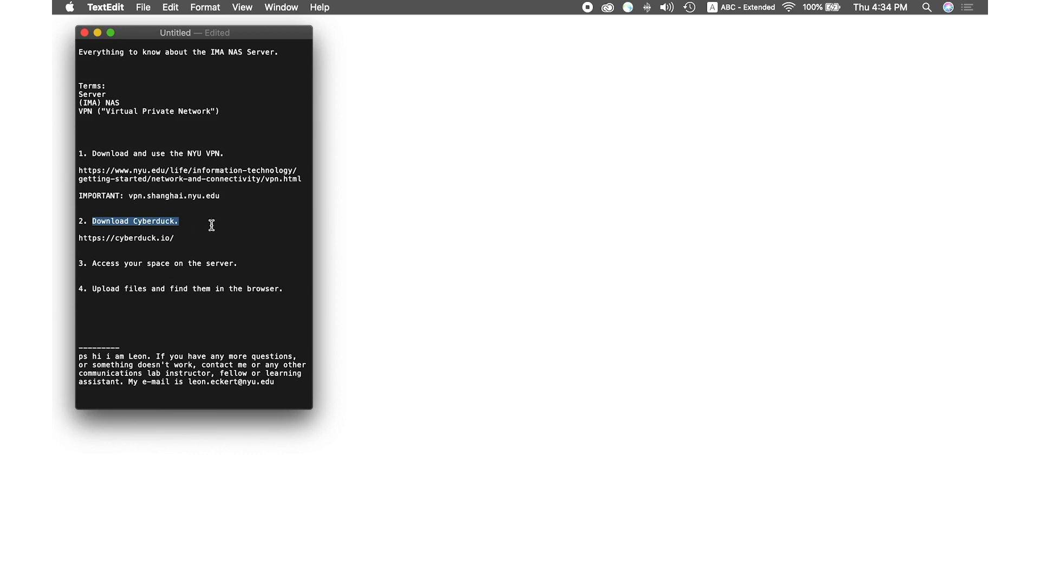
drag(243, 267, 170, 288)
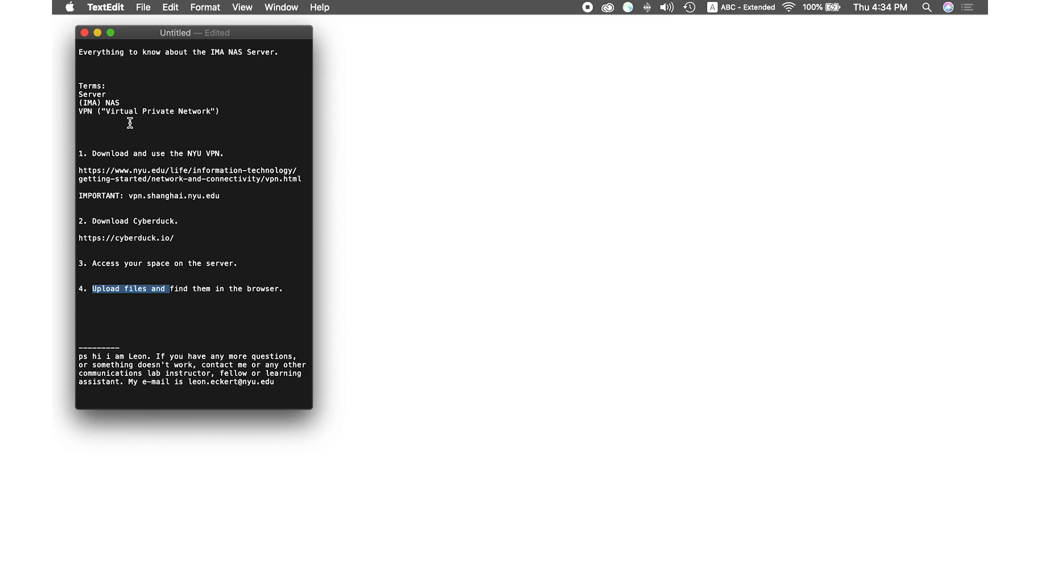
click(112, 86)
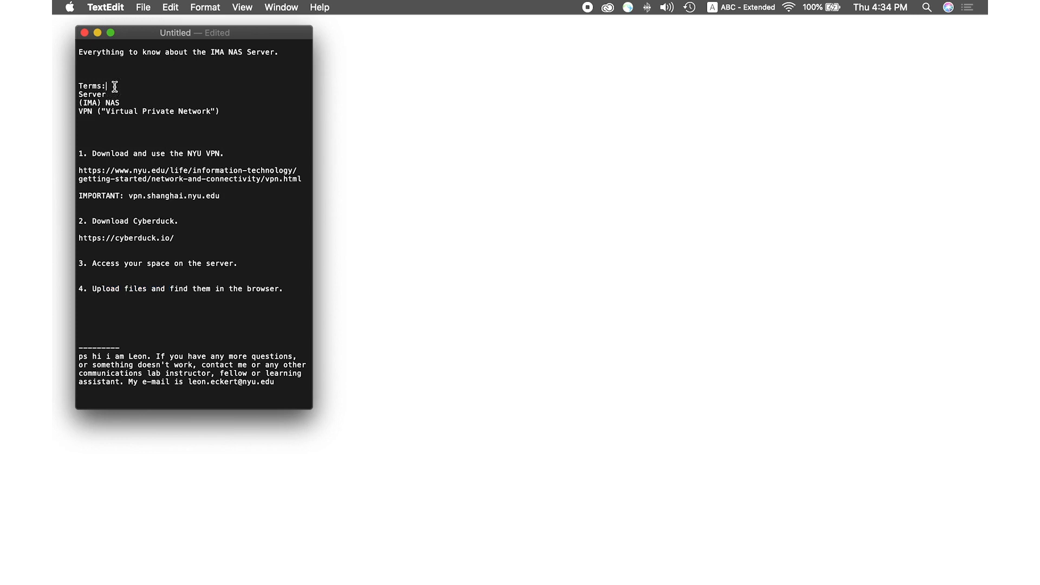
drag(233, 113, 82, 95)
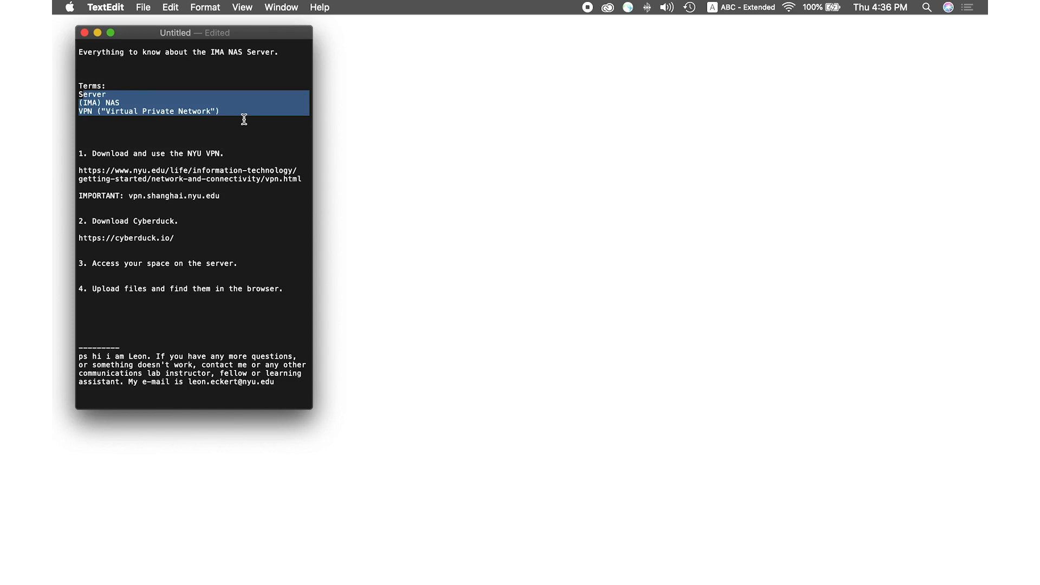
drag(233, 155, 91, 156)
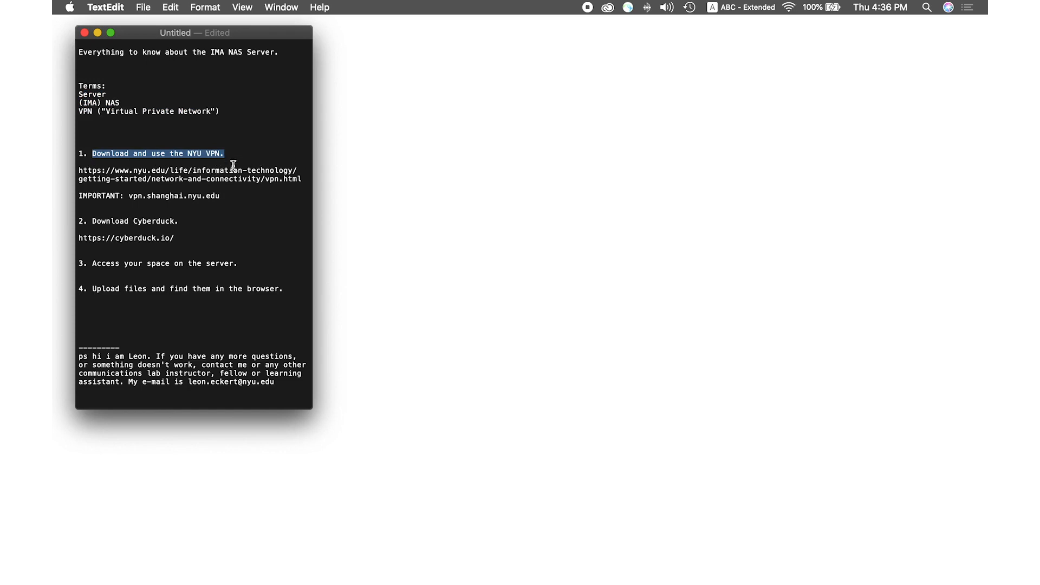
drag(302, 179, 70, 169)
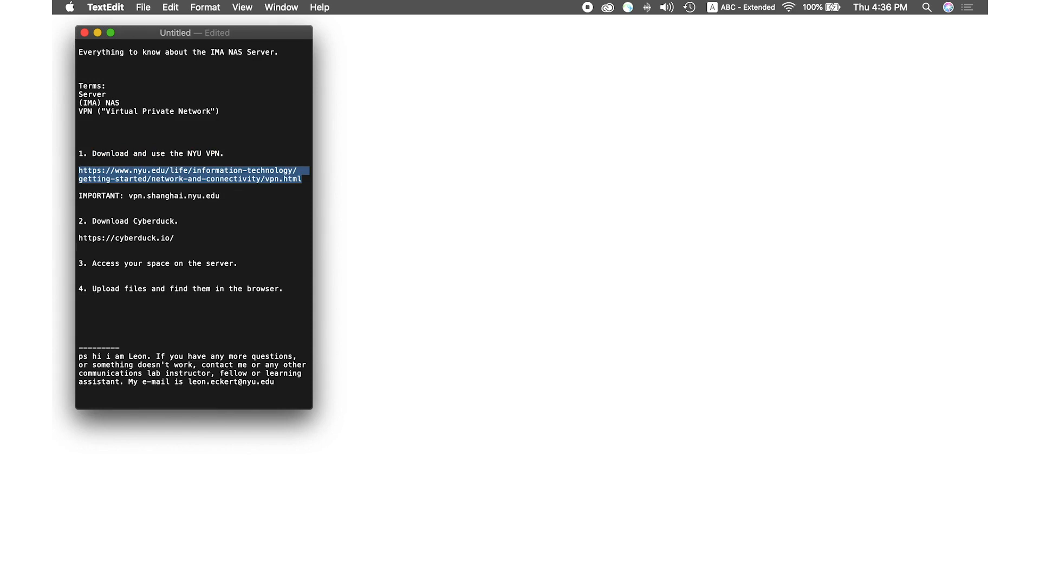
Restore Chrome's NYU Virtual Private Network page and scroll to its Top Support Articles list
mouse_move(750, 583)
click(777, 566)
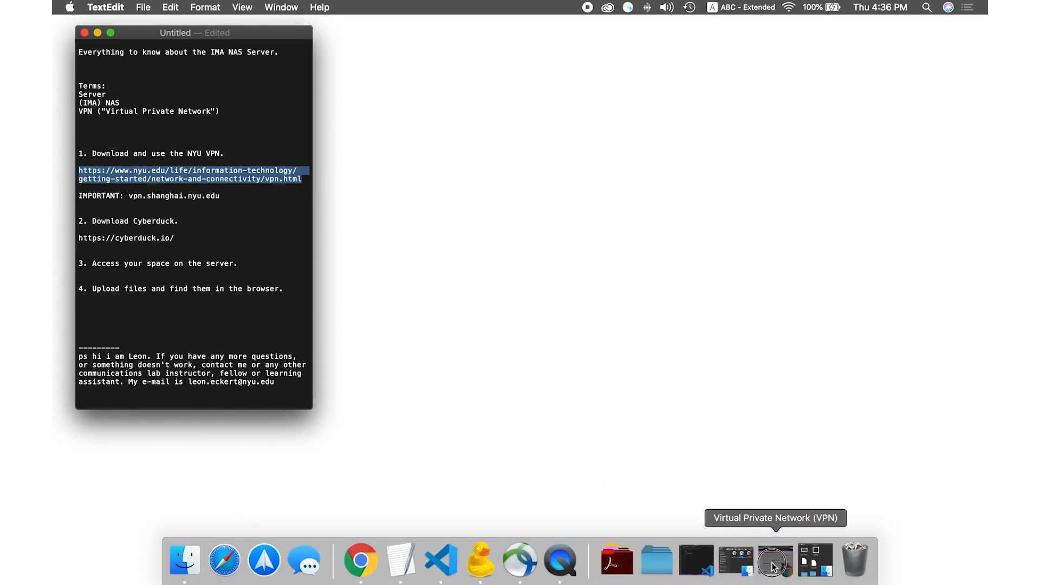
scroll(559, 262, down, 10)
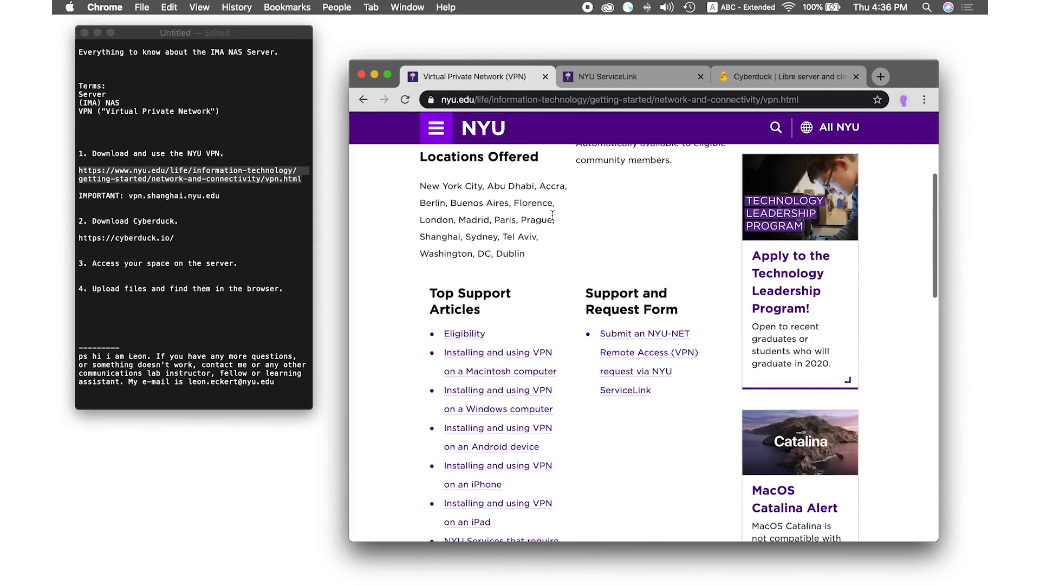
scroll(553, 272, up, 5)
scroll(554, 272, up, 8)
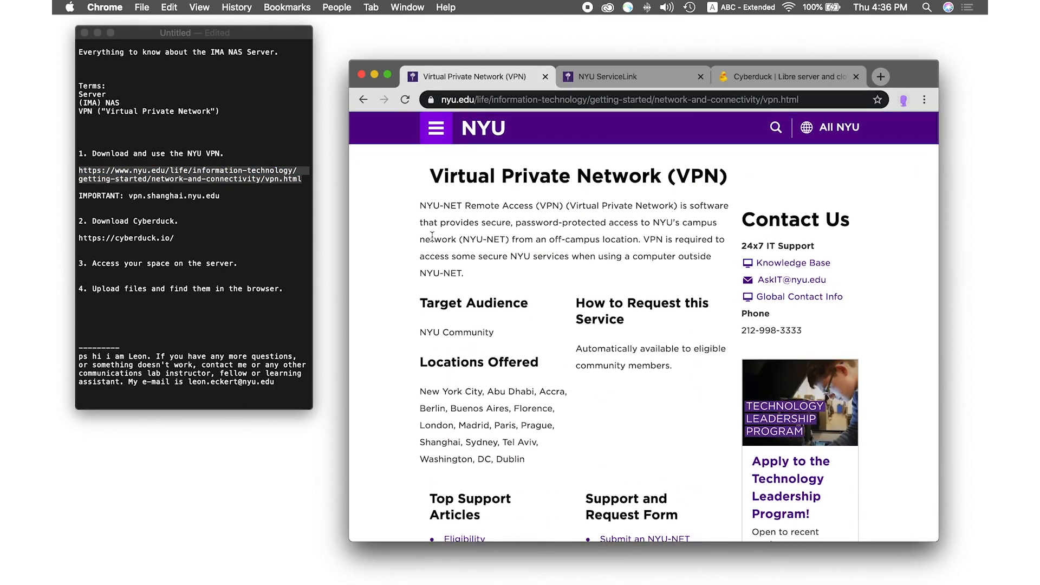
scroll(454, 291, down, 6)
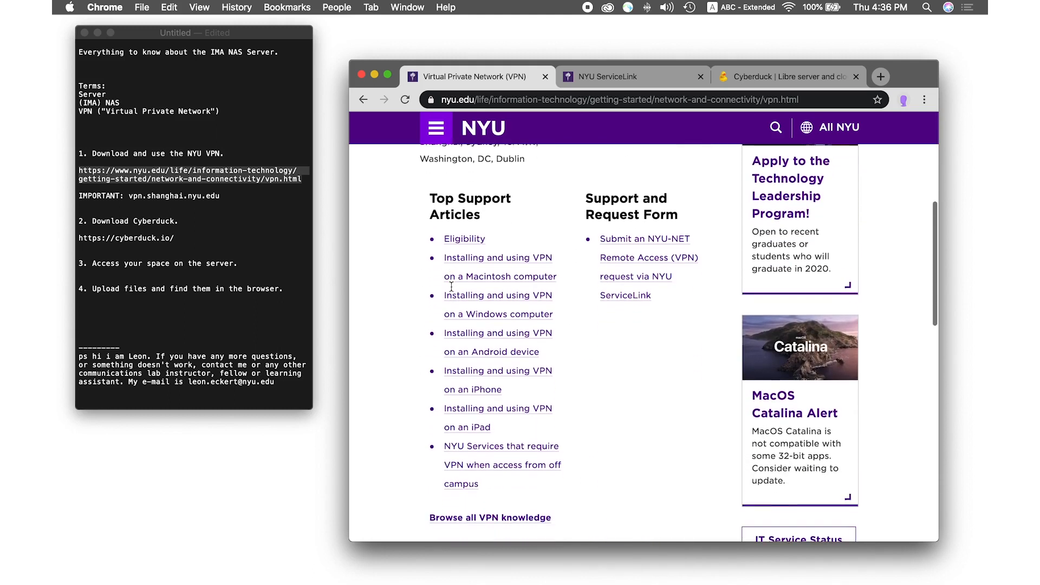
drag(418, 262, 421, 267)
click(421, 267)
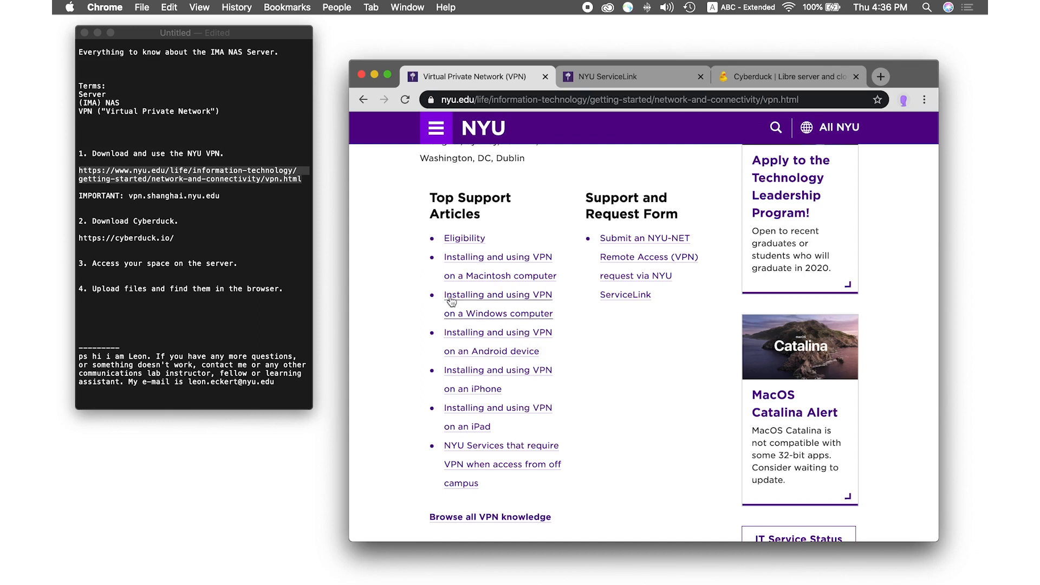
click(200, 183)
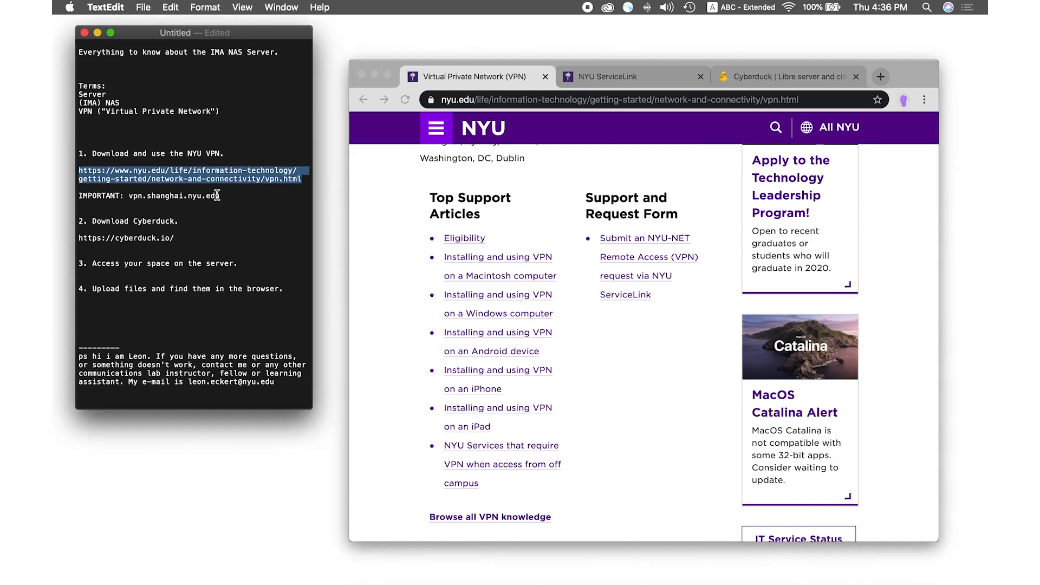
Show the ServiceLink Mac VPN setup article and highlight its China VPN server addresses
click(614, 77)
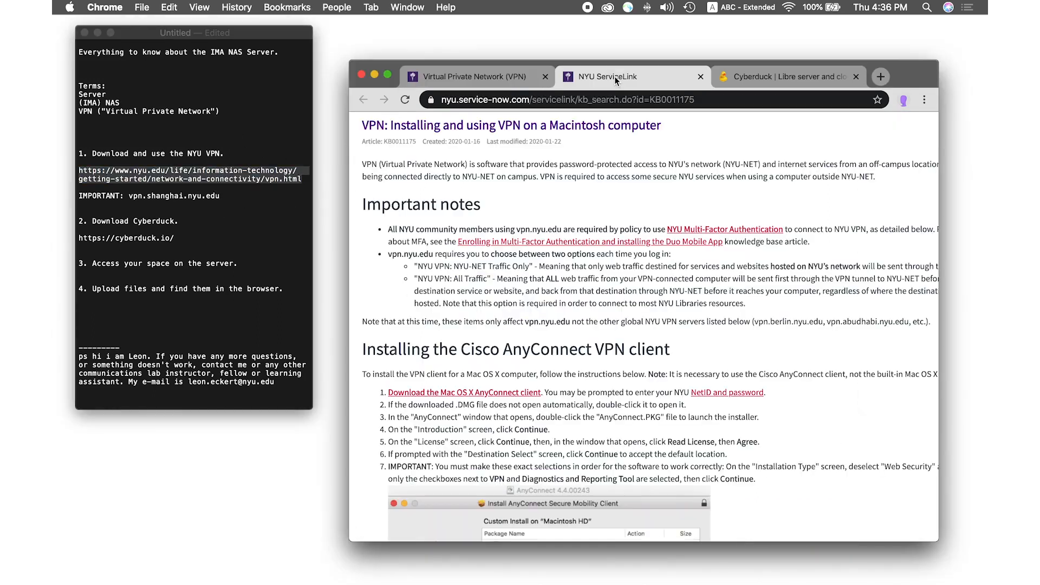
scroll(467, 298, down, 10)
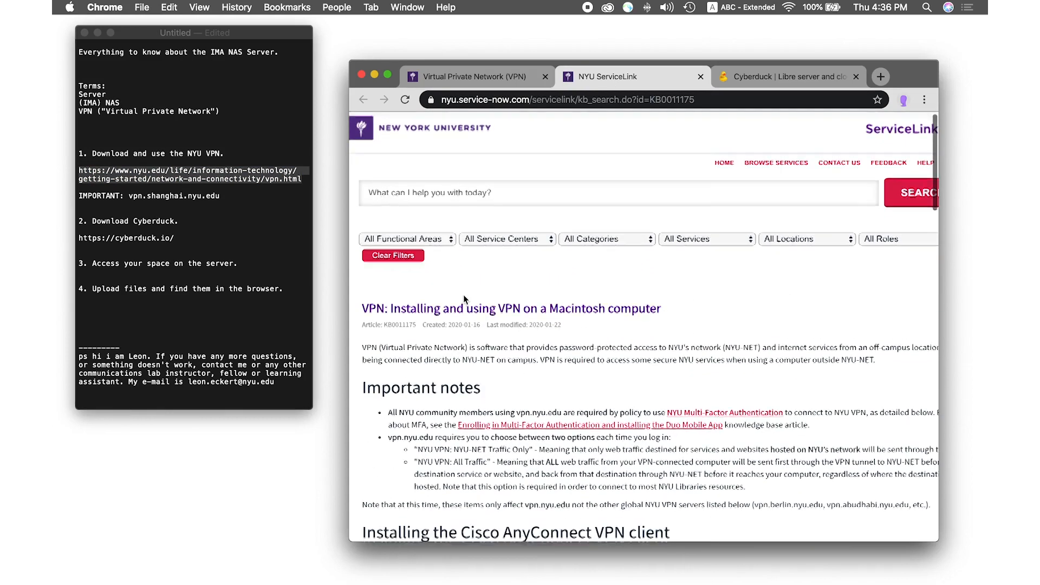
scroll(463, 296, down, 3)
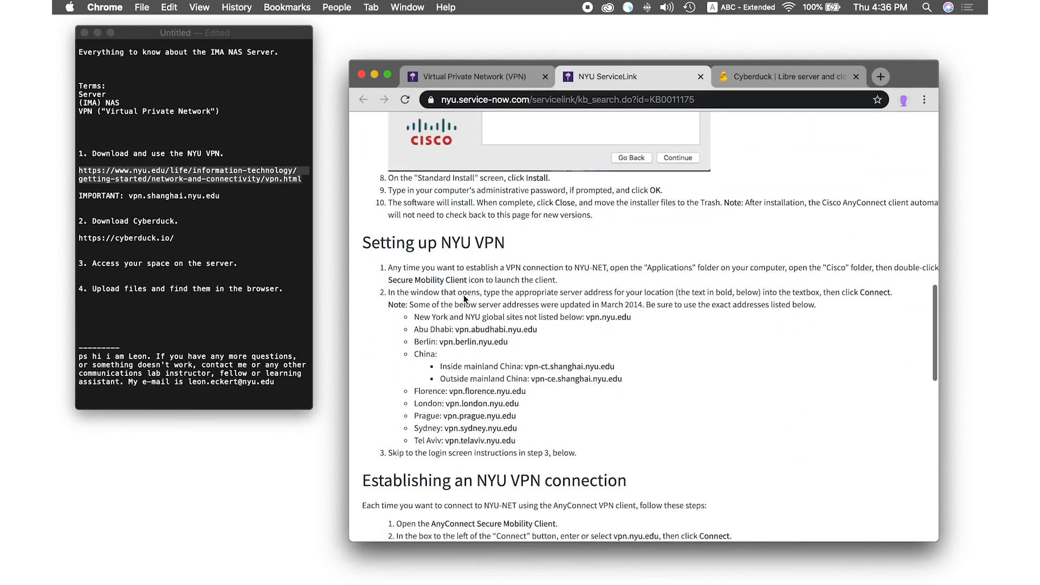
scroll(452, 218, up, 2)
scroll(453, 219, down, 5)
scroll(452, 219, down, 2)
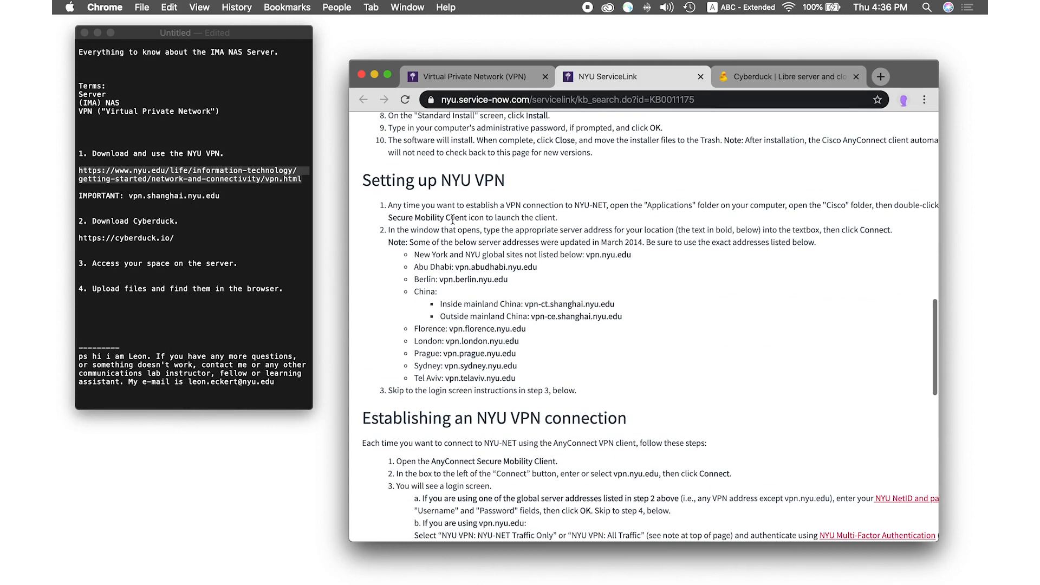
drag(629, 317, 413, 291)
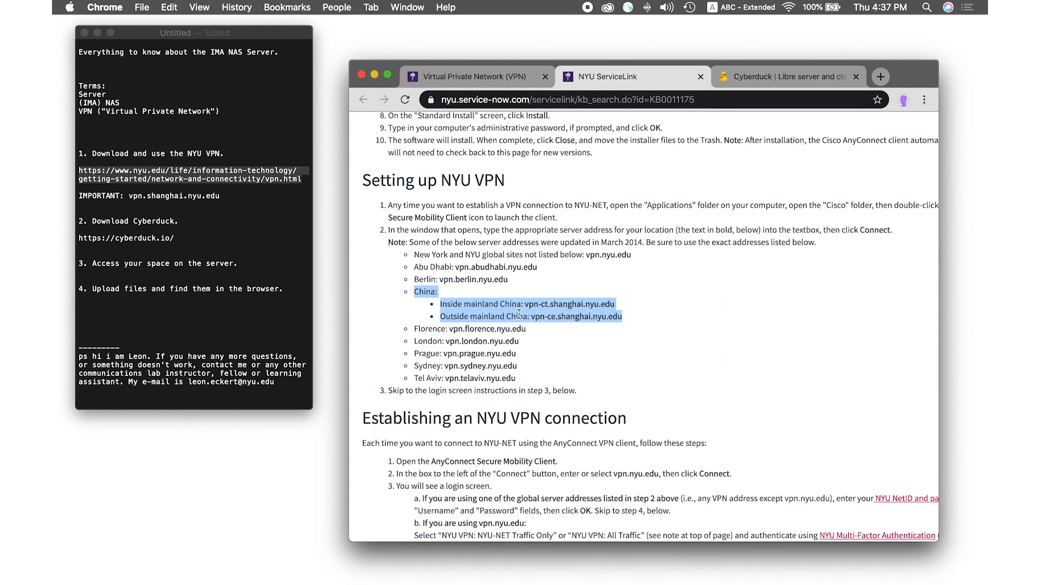
Highlight vpn.shanghai.nyu.edu in the notes and search Spotlight for 'cisco' to launch AnyConnect
click(224, 196)
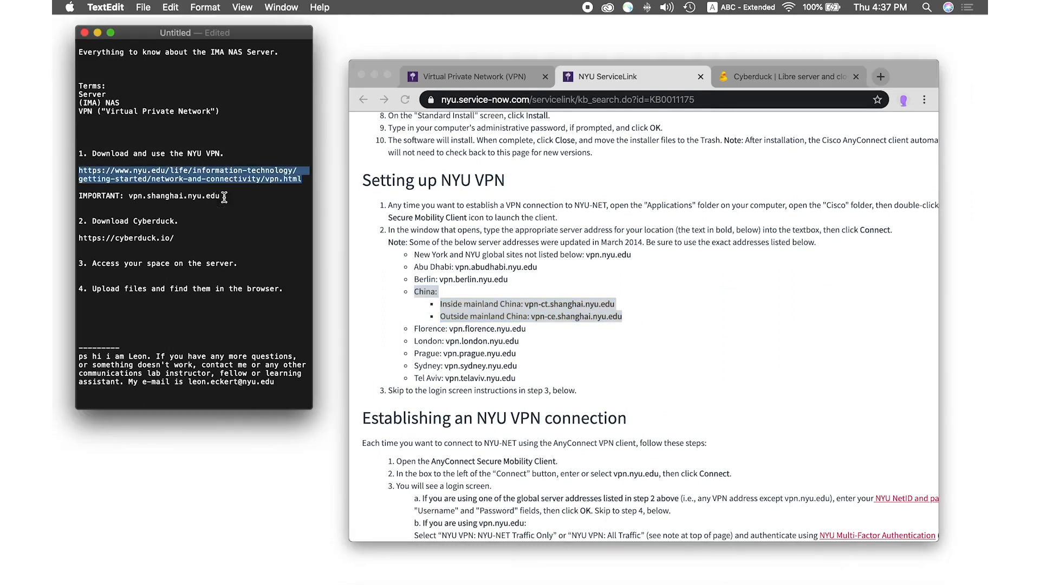
drag(220, 196, 130, 198)
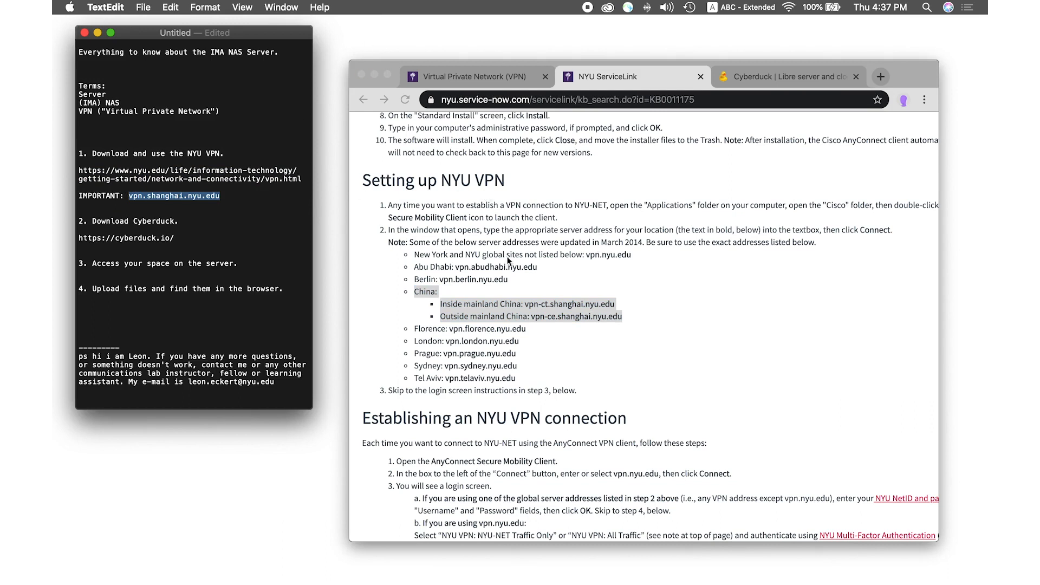
key(super+space)
text(cisco)
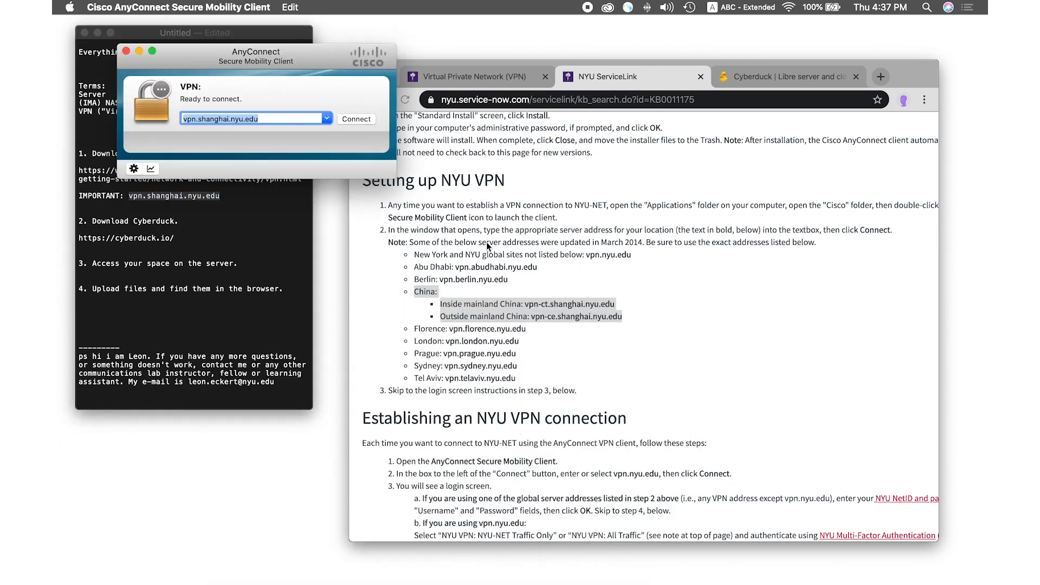
Move the AnyConnect window over the browser and highlight the server address in the notes
drag(320, 51, 569, 137)
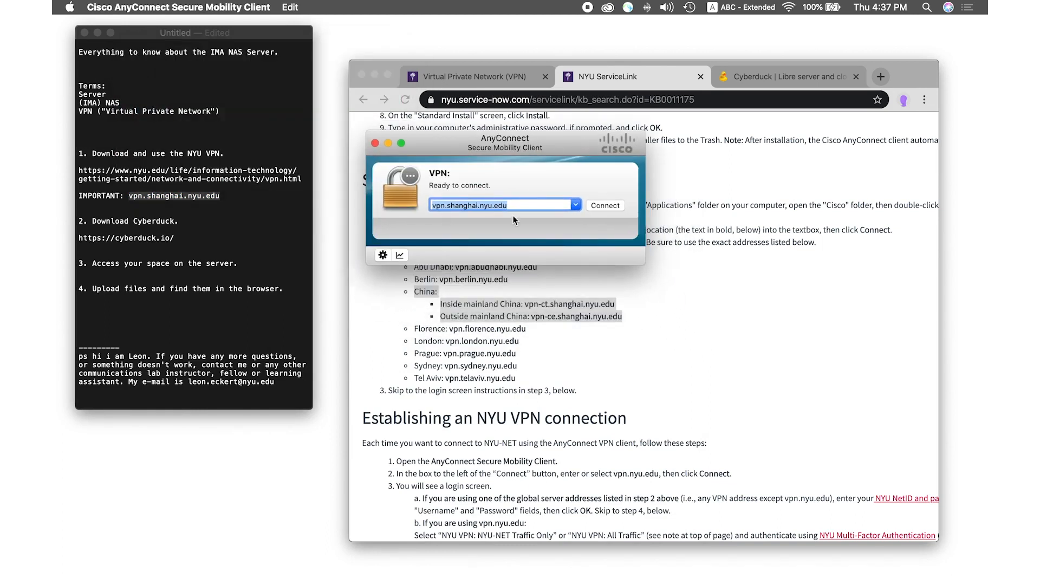
click(241, 195)
drag(242, 195, 130, 197)
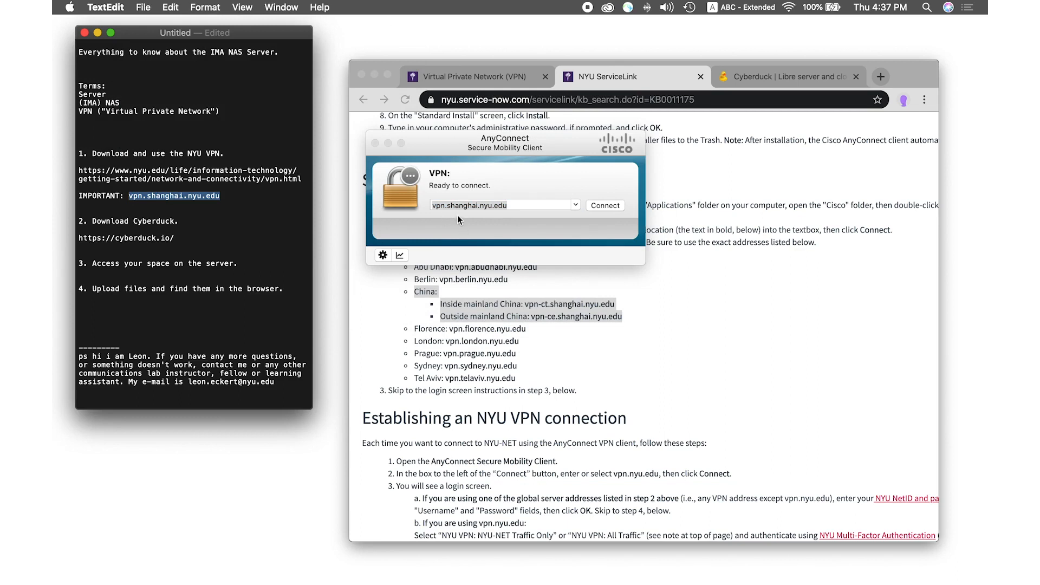
Connect to vpn.shanghai.nyu.edu, sign in with the account password, and accept the welcome banner
click(603, 205)
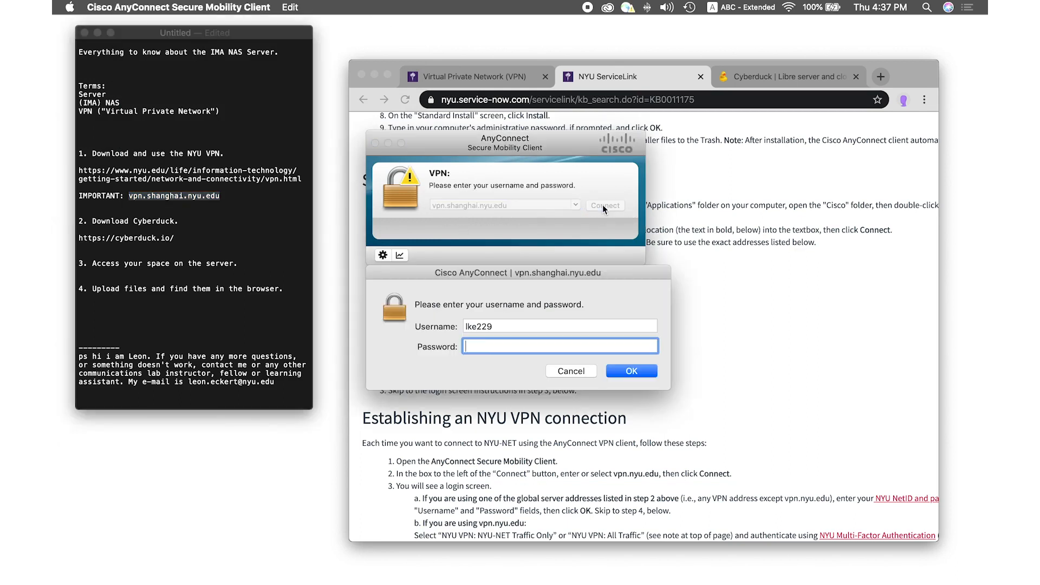
double_click(474, 326)
click(482, 347)
text(••••••••••••••••••••••)
key(Return)
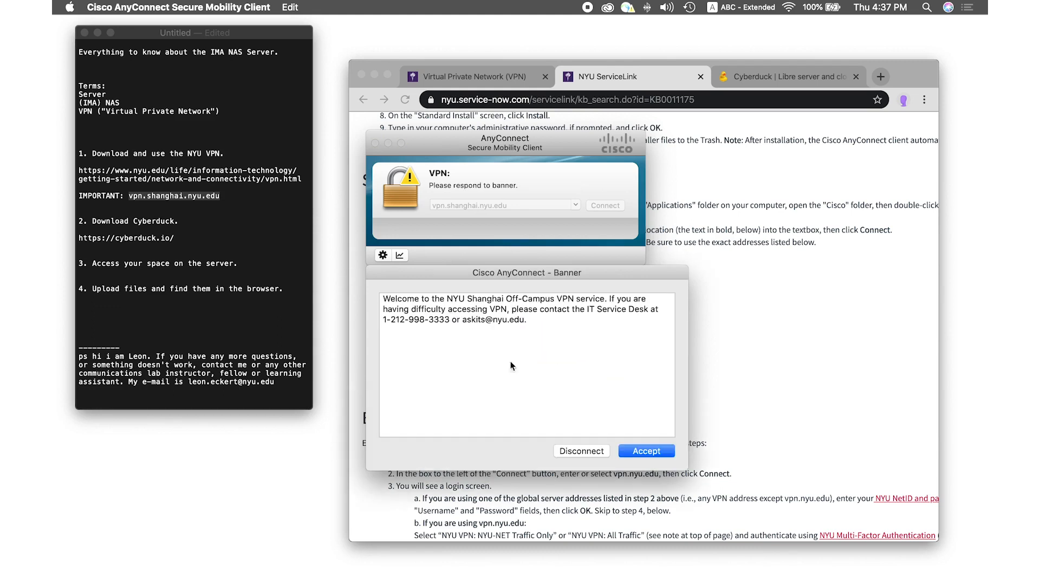
click(644, 454)
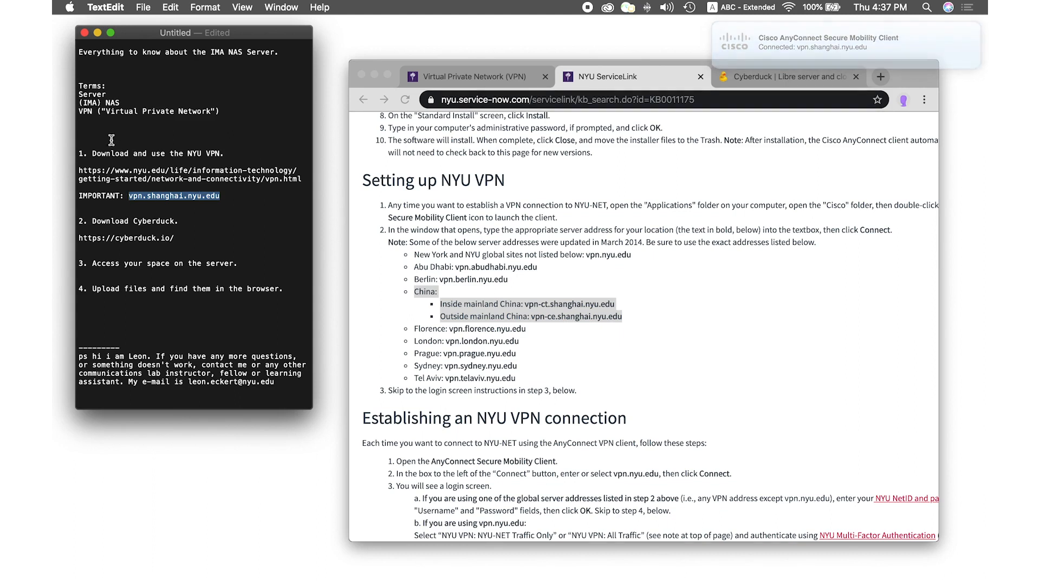
mouse_move(82, 103)
mouse_down()
mouse_move(124, 99)
mouse_move(79, 102)
mouse_up()
click(131, 100)
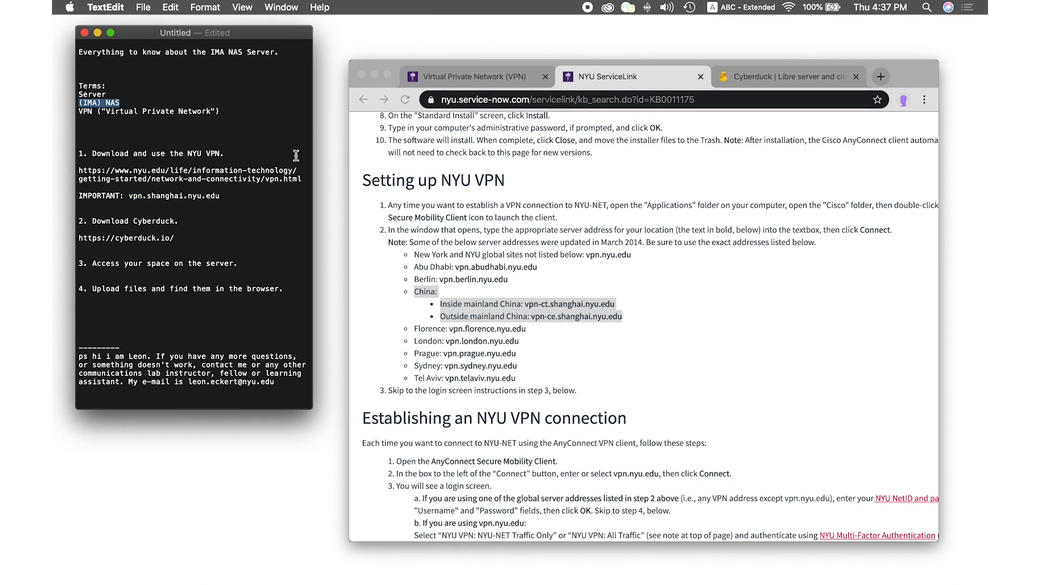
click(90, 152)
drag(89, 153, 251, 194)
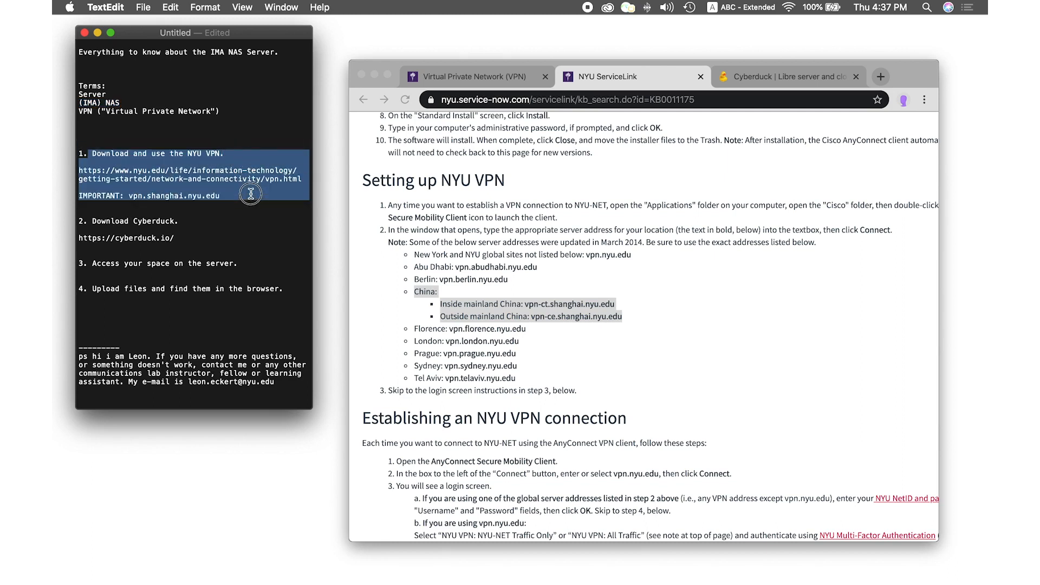
click(222, 215)
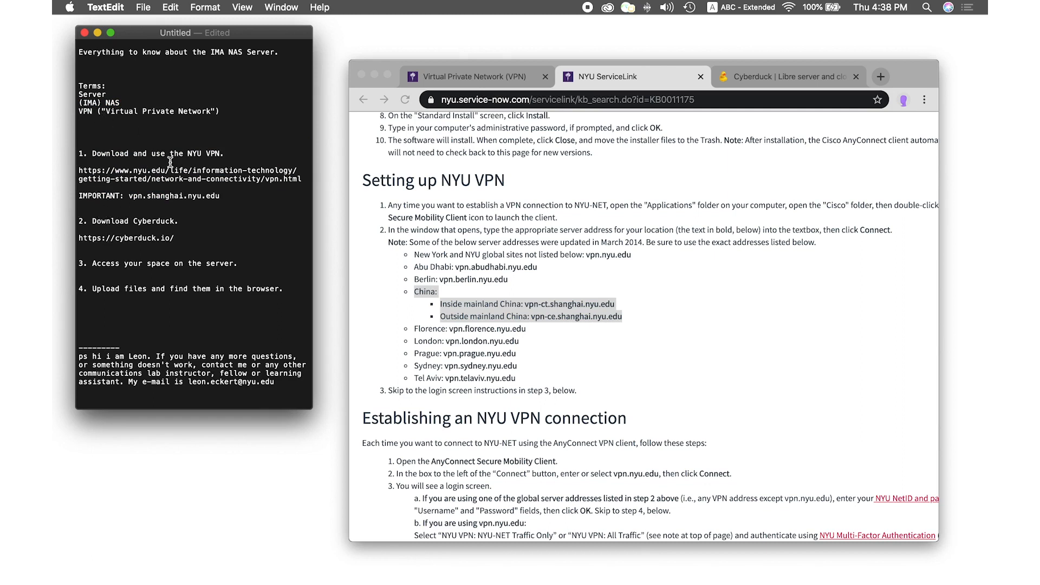
drag(180, 221, 138, 218)
drag(175, 239, 77, 240)
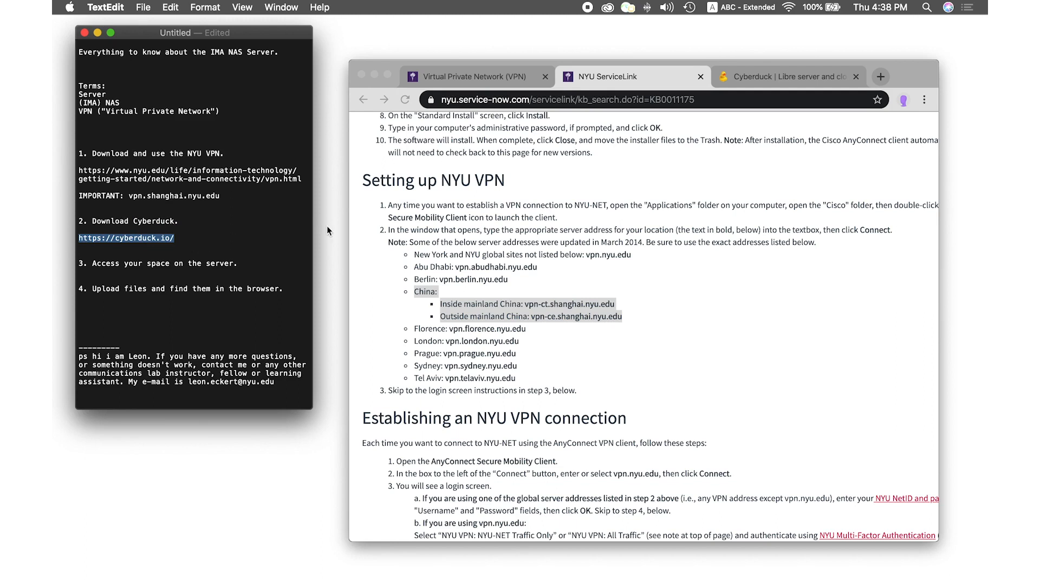
Download Cyberduck-7.2.5.32097.zip for macOS from cyberduck.io and unpack it from the download shelf
click(775, 75)
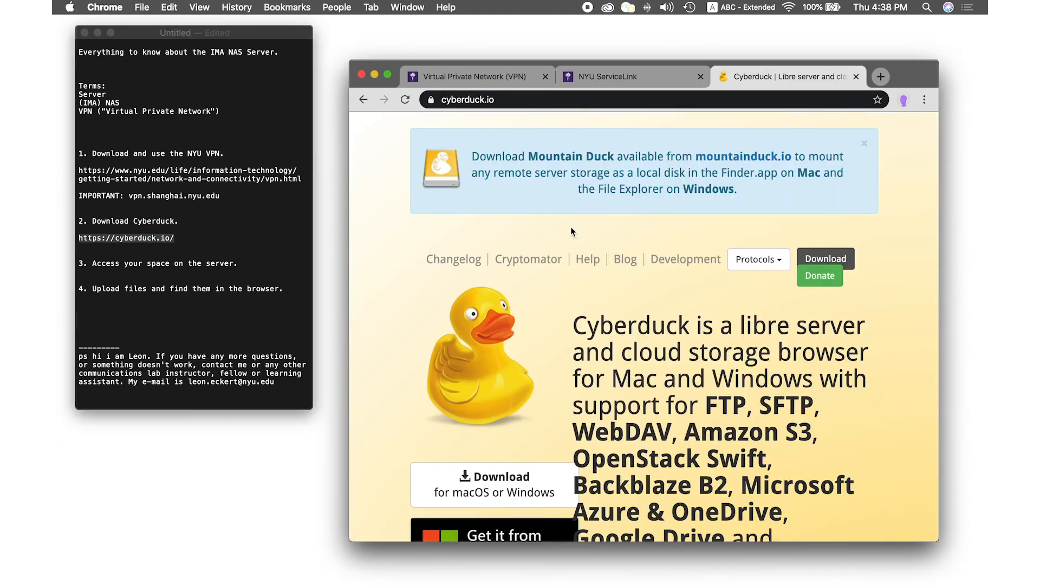
scroll(369, 261, down, 3)
drag(350, 250, 279, 252)
scroll(619, 352, down, 3)
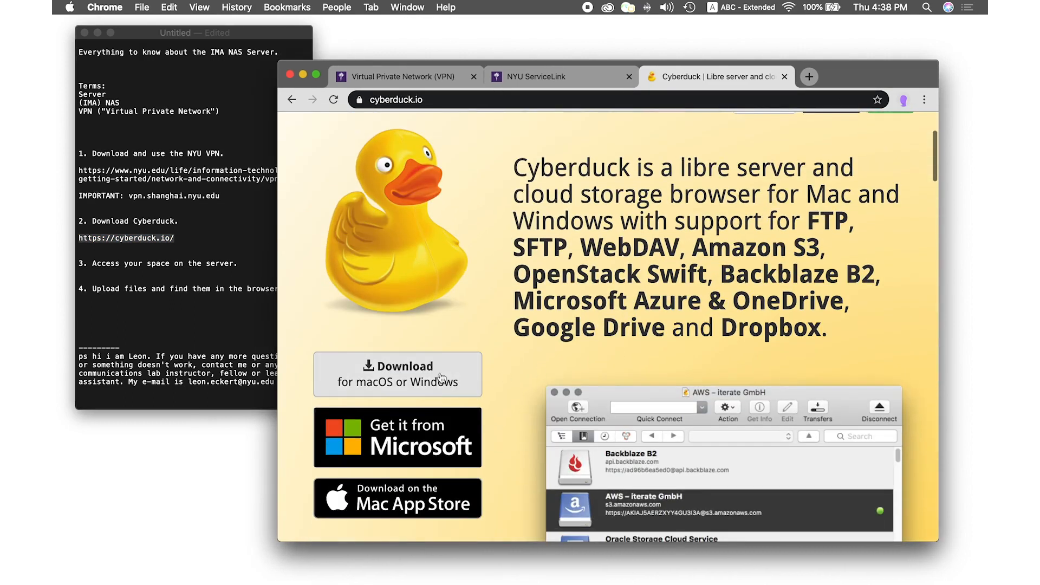
click(410, 374)
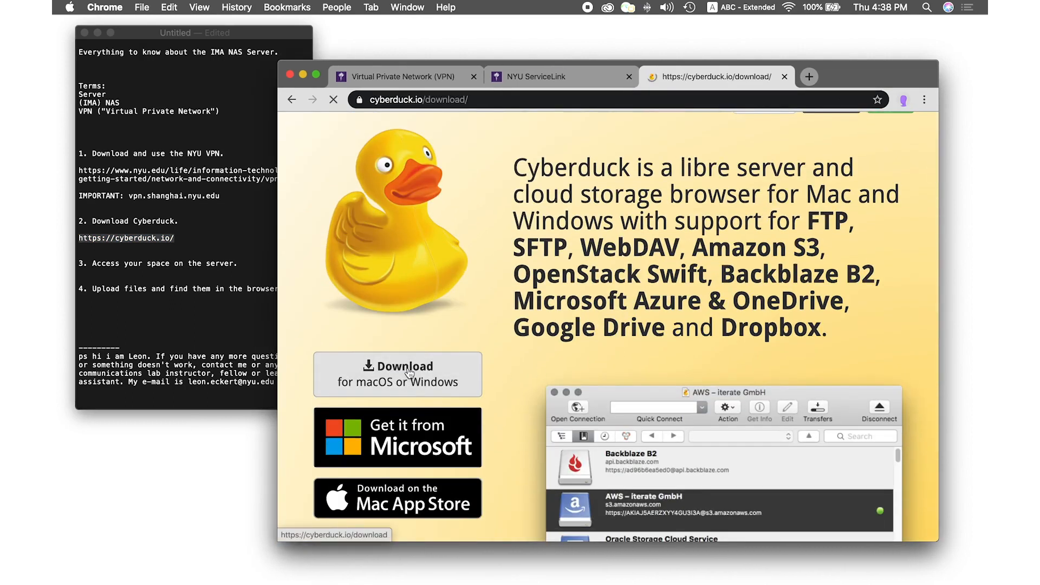
scroll(542, 346, down, 5)
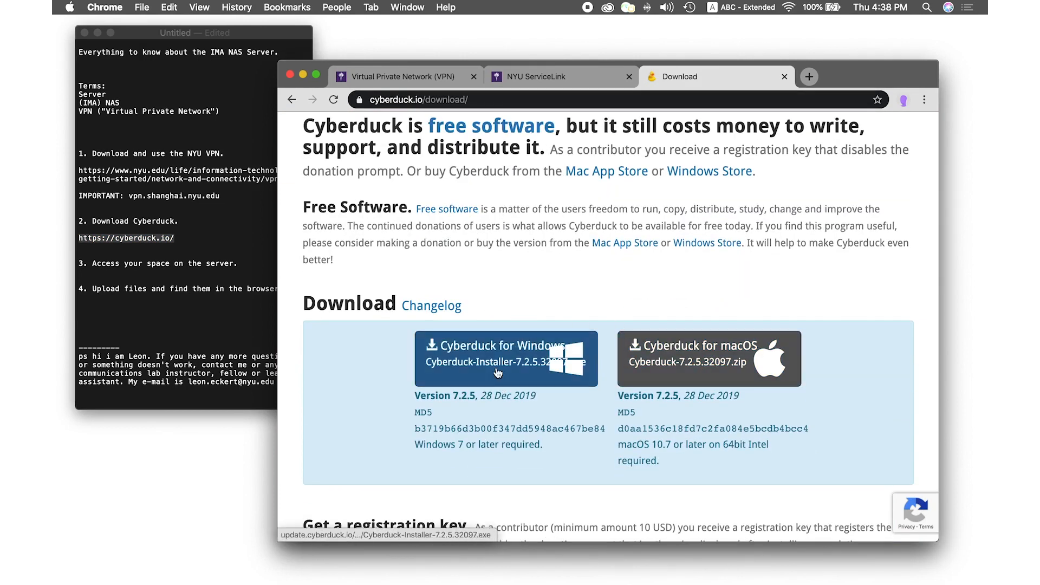
click(693, 363)
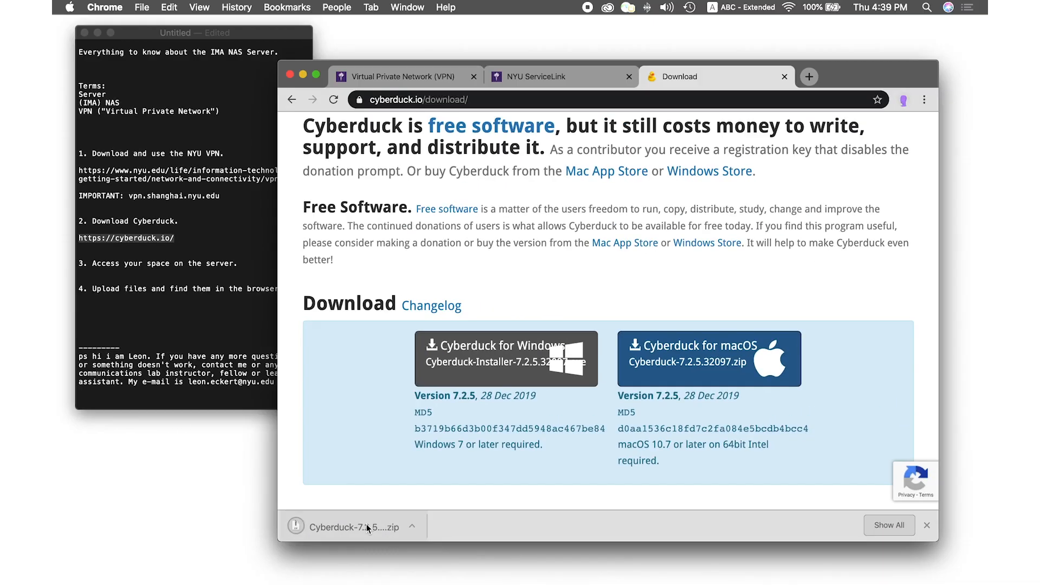
click(367, 524)
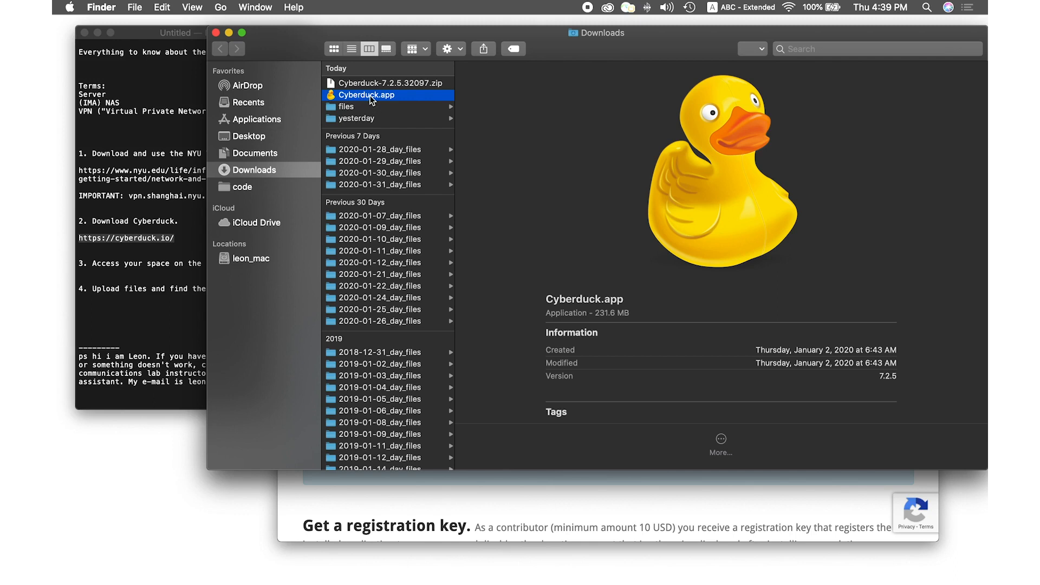
Move Cyberduck.app into Applications, close the Downloads window, and show the Applications stack
drag(378, 100, 281, 123)
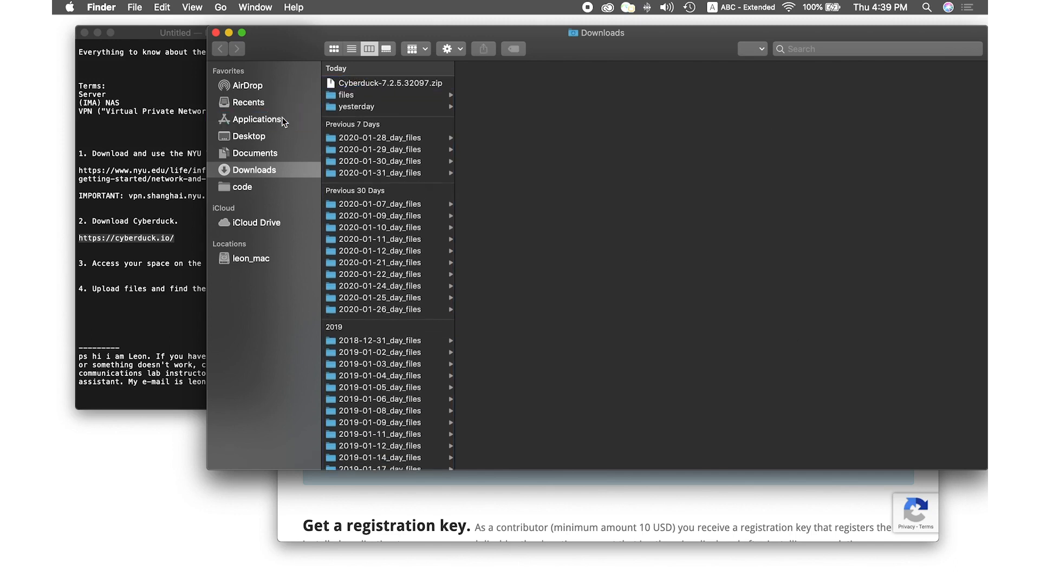
click(215, 32)
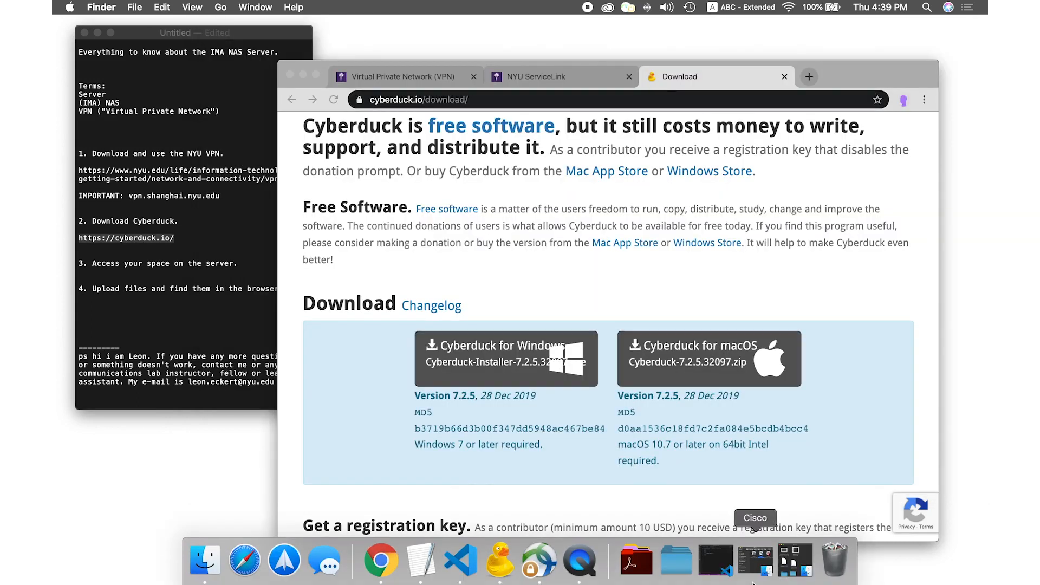
click(636, 560)
scroll(634, 388, down, 3)
Launch Cyberduck, confirm opening it, and cancel the Fetch bookmarks import with 'Don't ask again' ticked
click(852, 415)
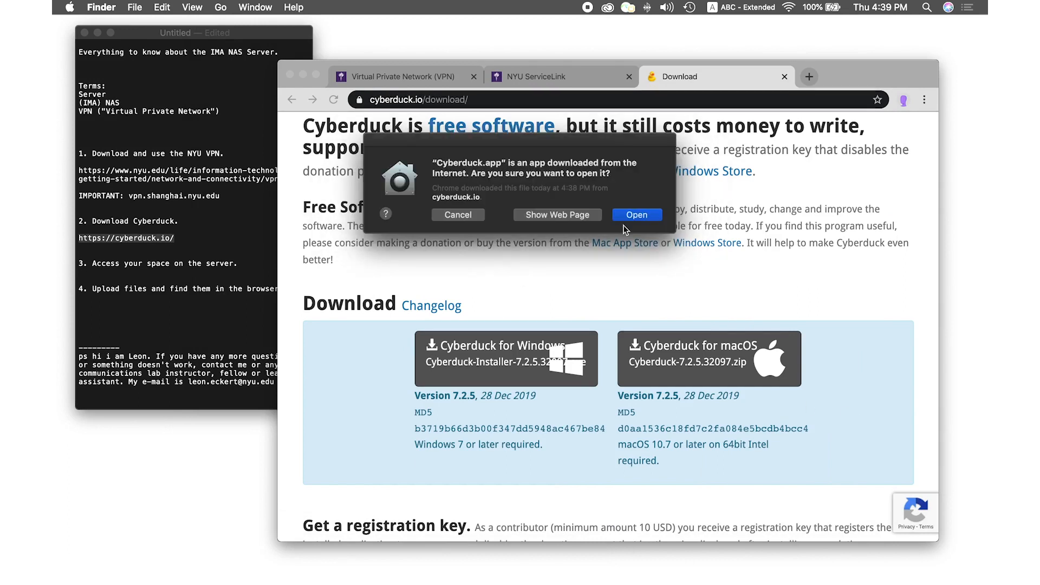
click(632, 215)
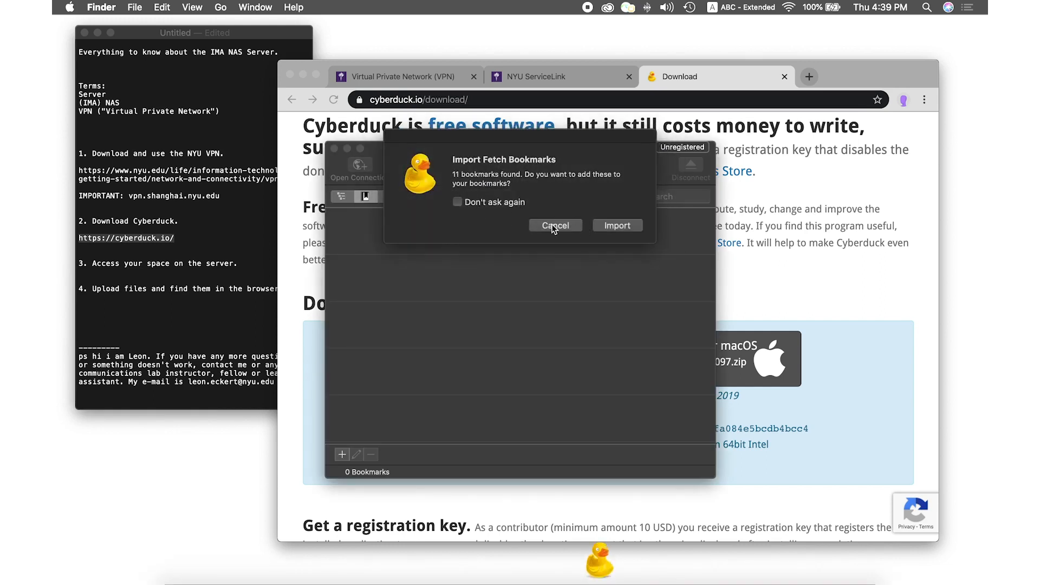
click(479, 205)
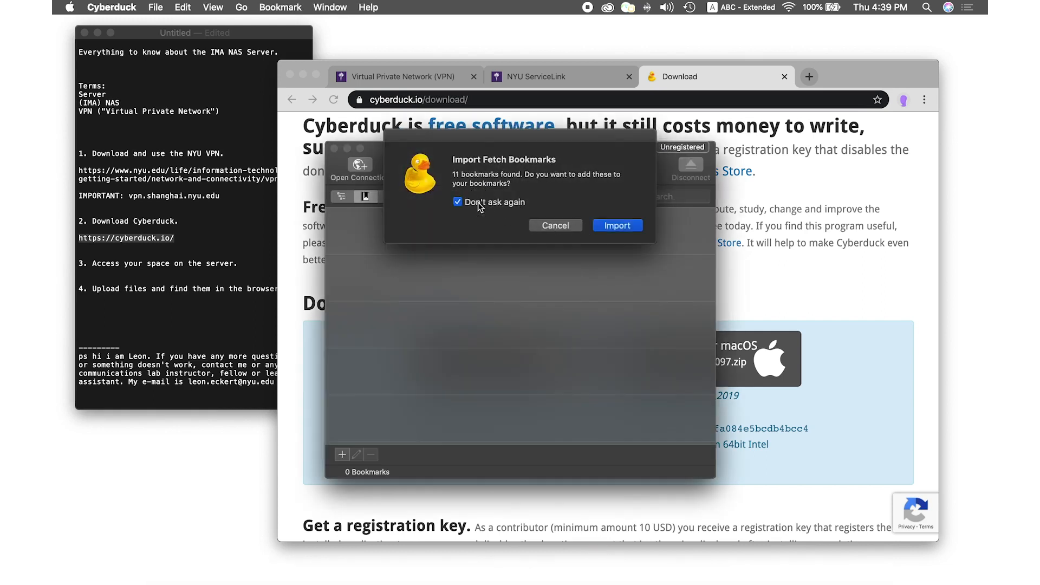
click(557, 227)
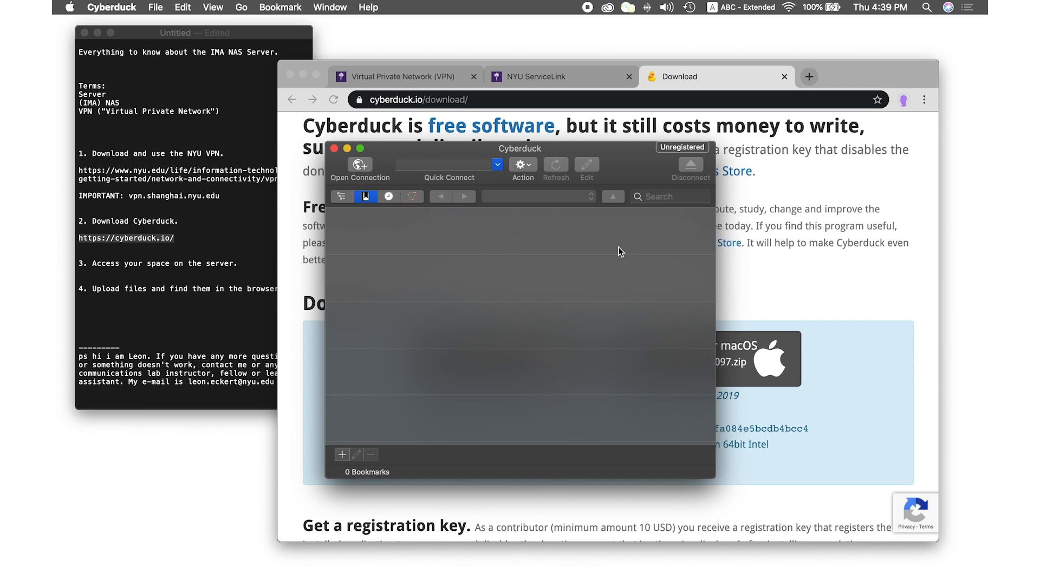
Minimize Chrome, move Cyberduck up-right, and return it to the empty Bookmarks list
drag(318, 65, 345, 37)
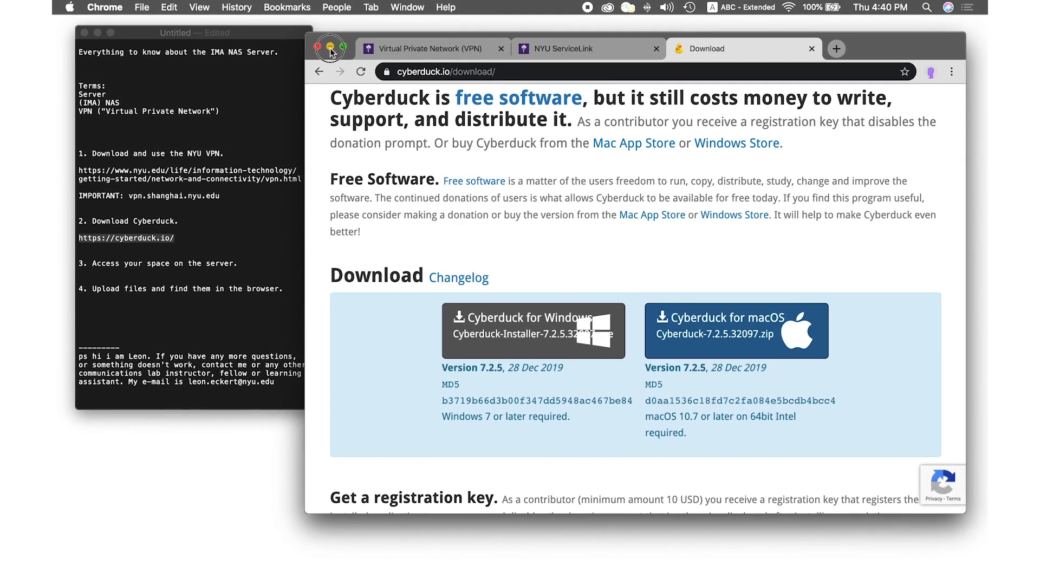
click(330, 47)
drag(662, 128, 732, 91)
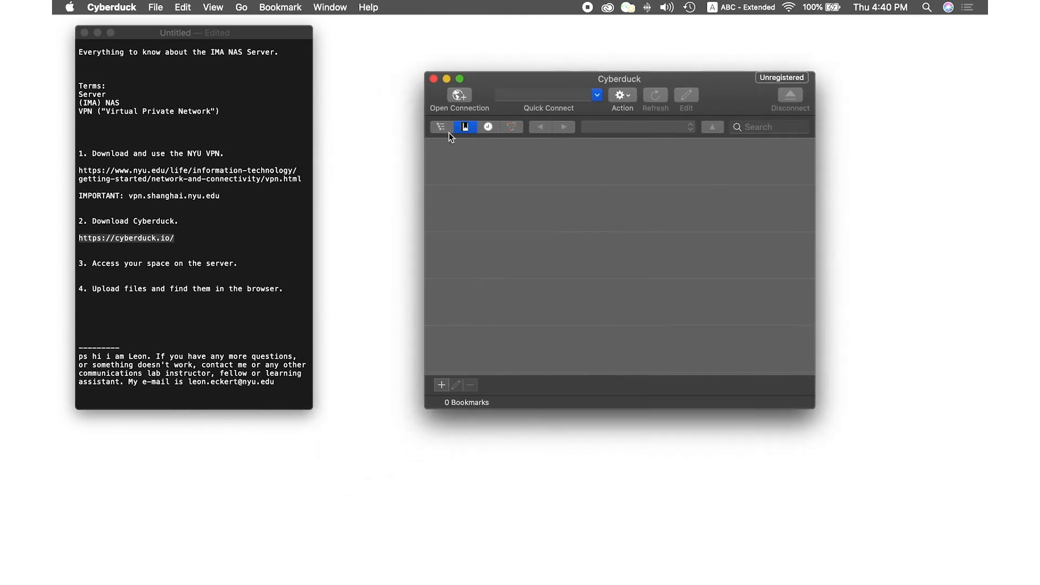
click(442, 128)
click(465, 126)
click(279, 8)
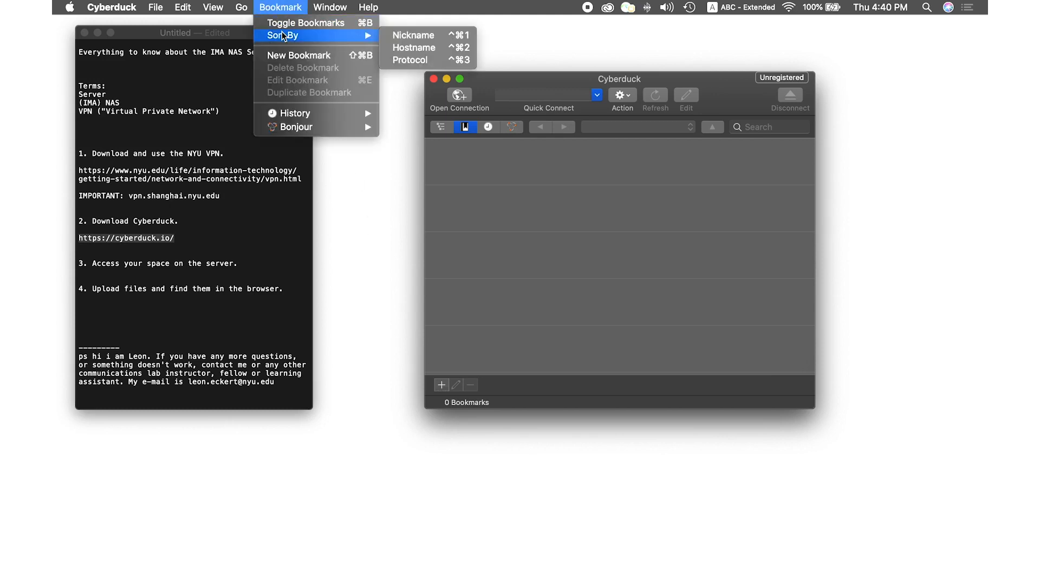
Add a new FTP bookmark, then position and enlarge its editor beside the main window
click(287, 57)
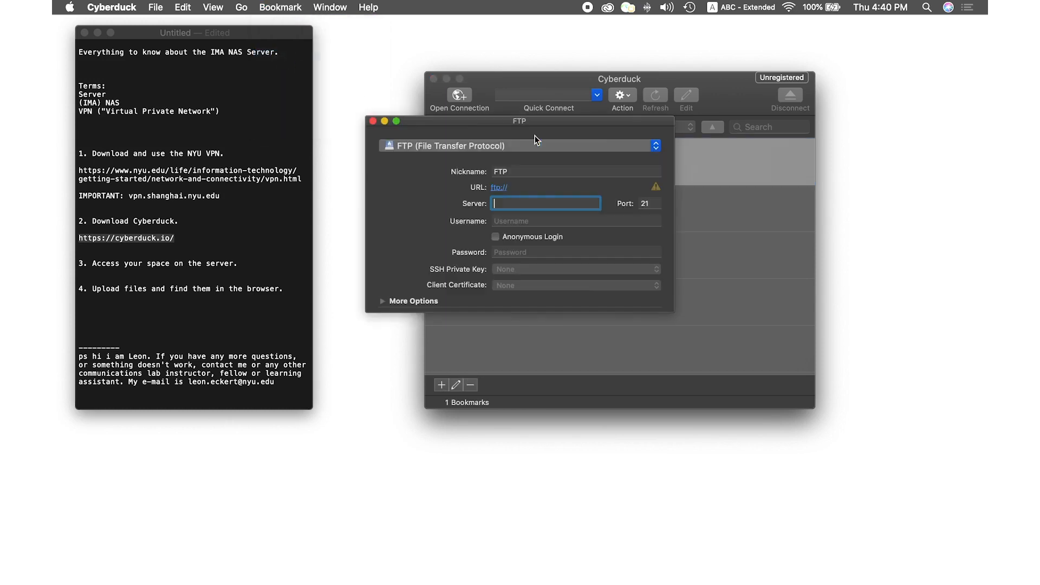
drag(476, 121, 599, 126)
drag(560, 76, 509, 52)
drag(725, 117, 759, 142)
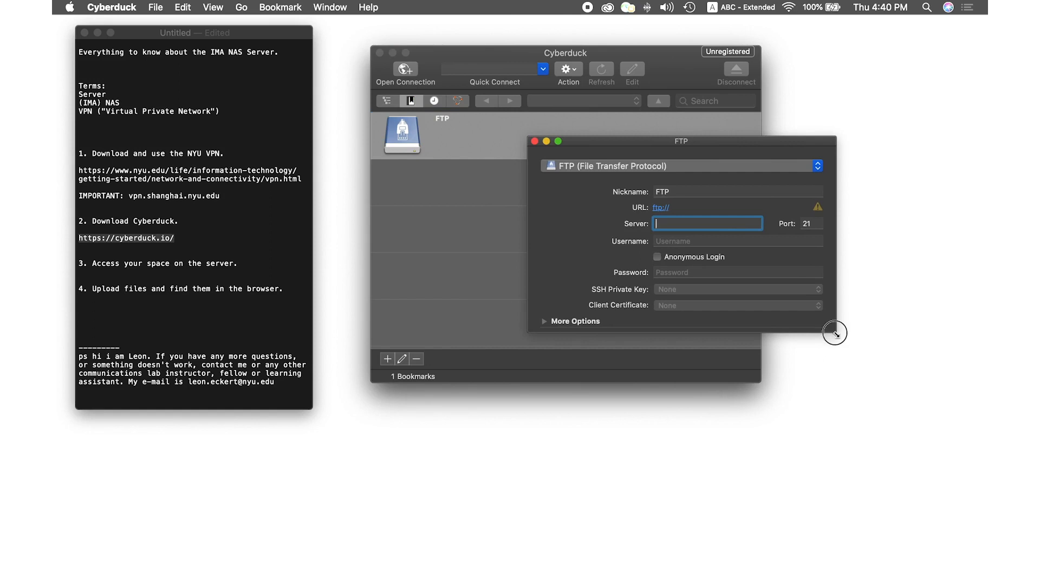
drag(836, 331, 844, 399)
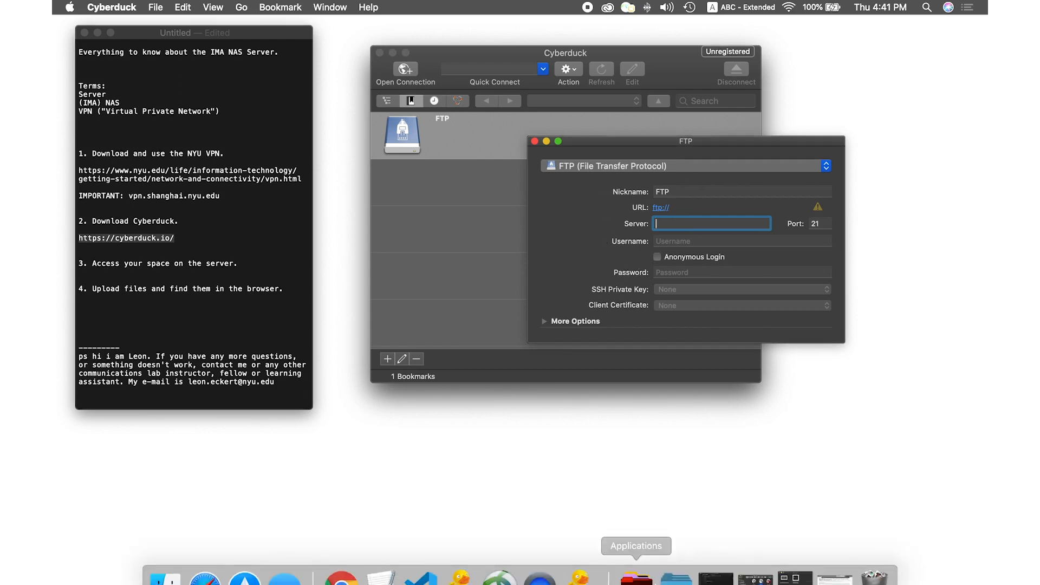
Restore the files window and open the NAS.png screenshot in Preview
mouse_move(702, 561)
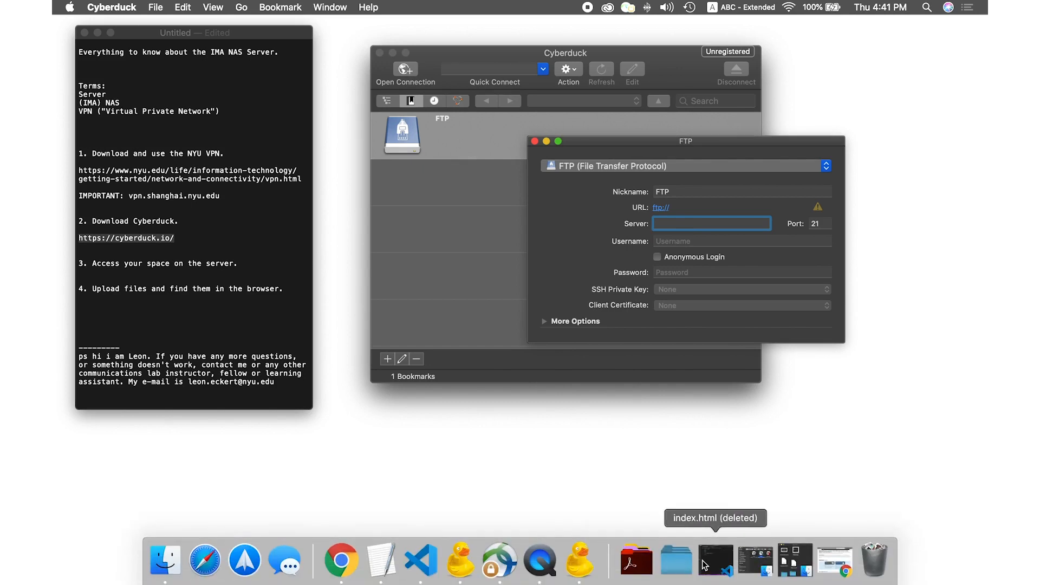
click(793, 572)
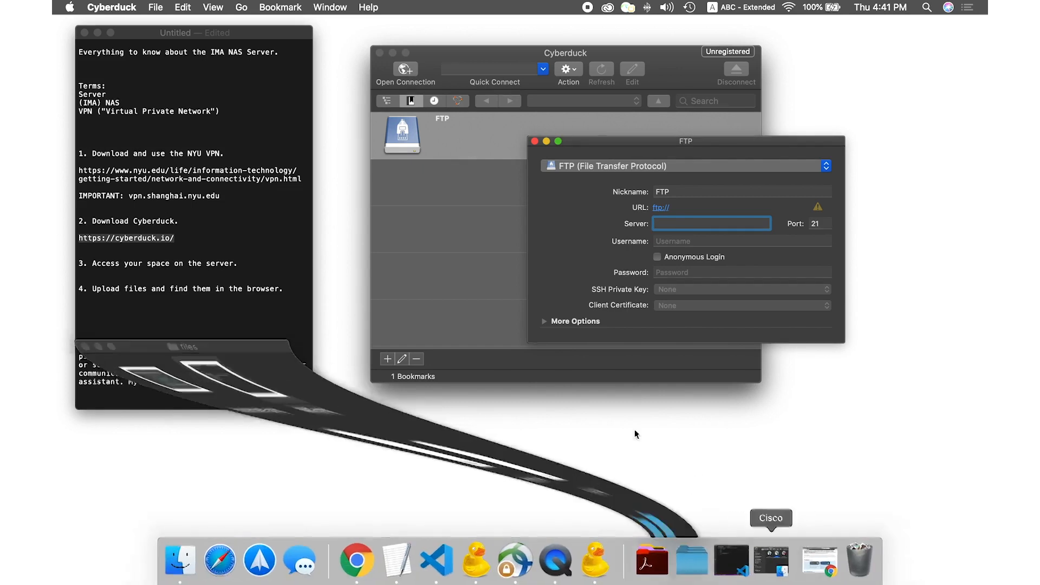
drag(249, 373, 280, 318)
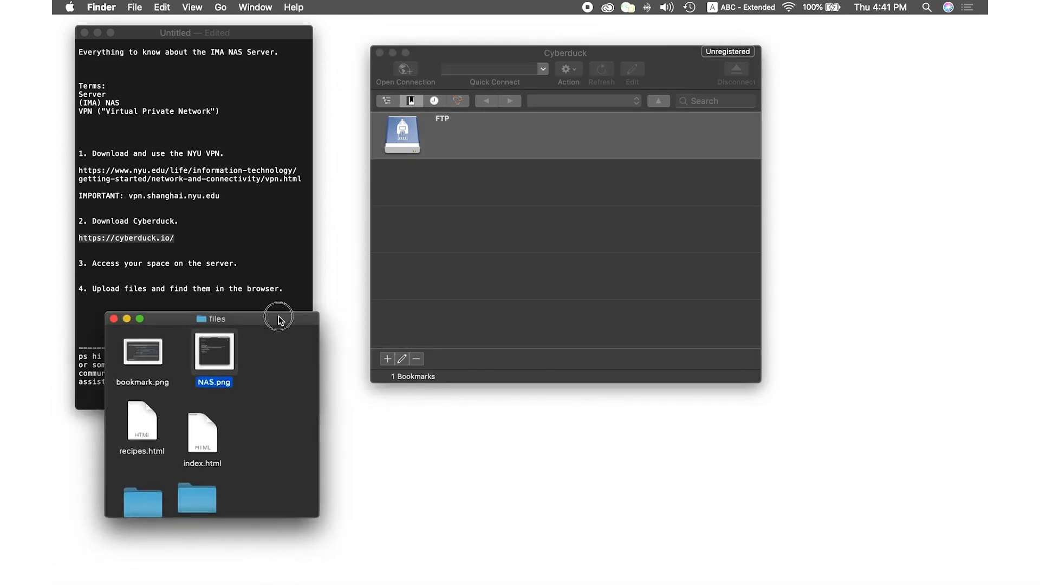
double_click(213, 356)
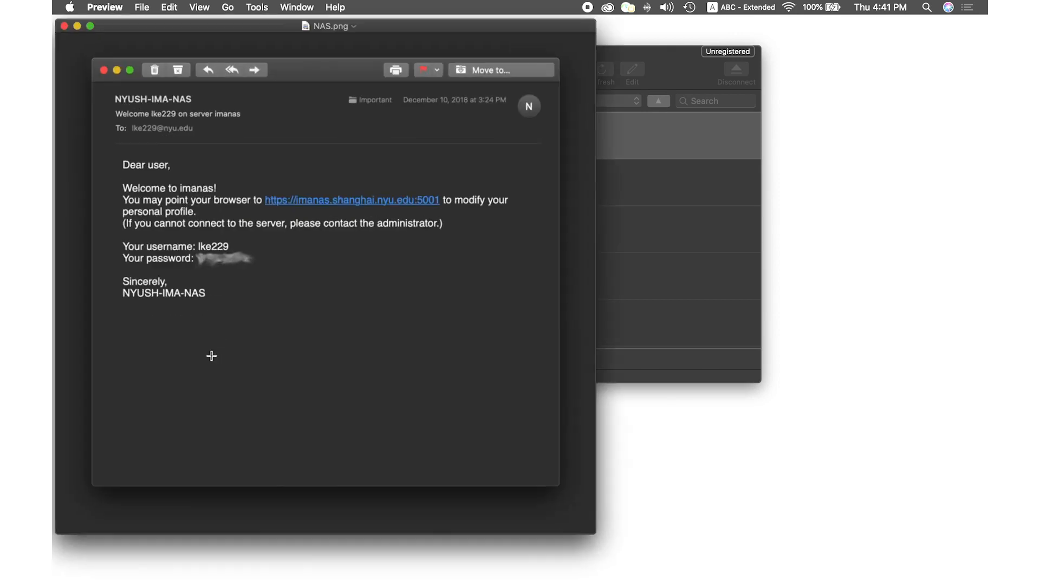
drag(267, 26, 551, 36)
Point out the email's date, NYUSH-IMA-NAS sender, welcome subject, and username and password lines
drag(751, 117, 737, 98)
click(723, 113)
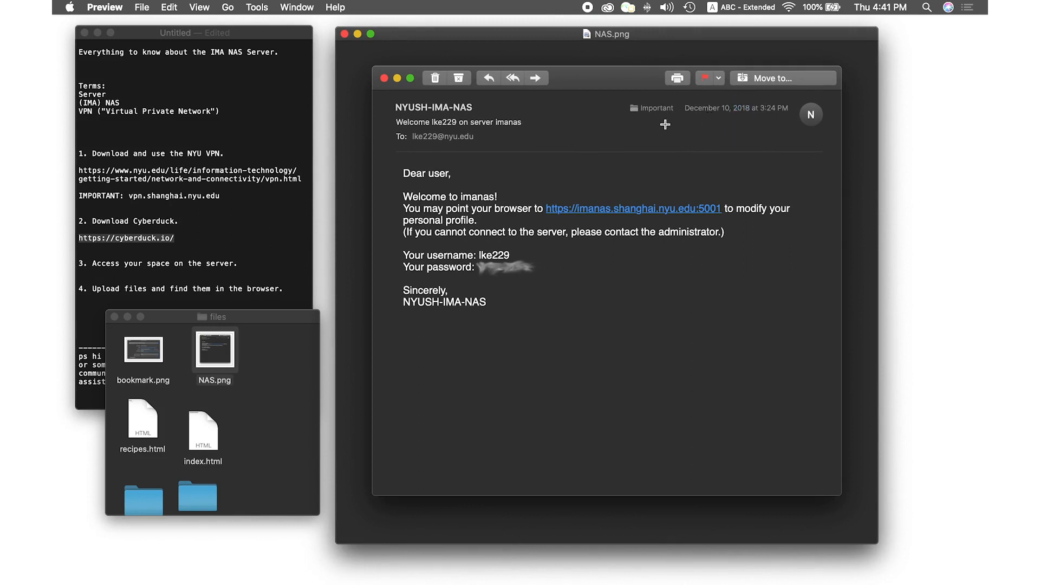
drag(484, 117, 383, 96)
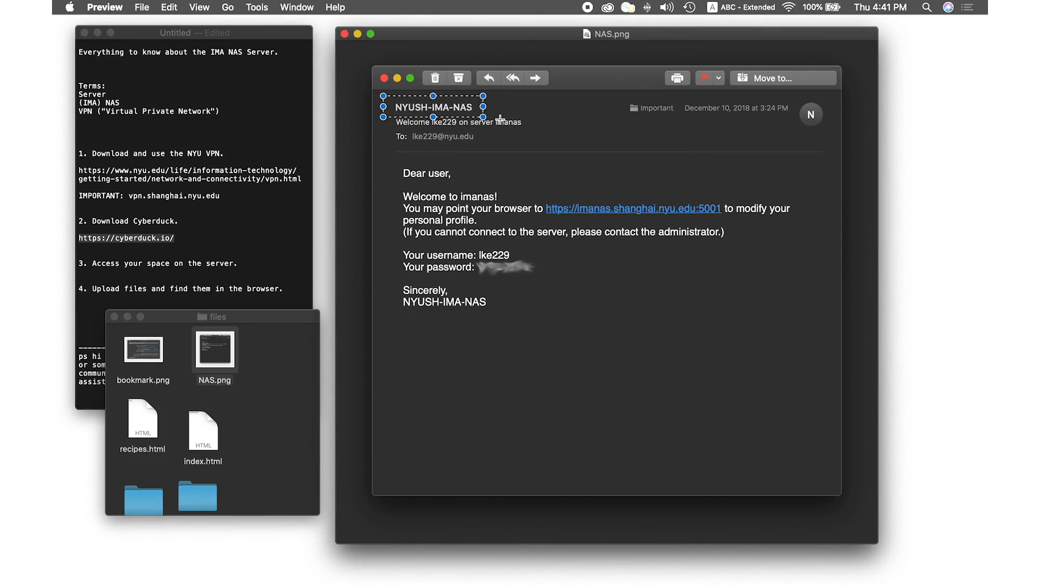
click(531, 133)
drag(531, 133, 388, 121)
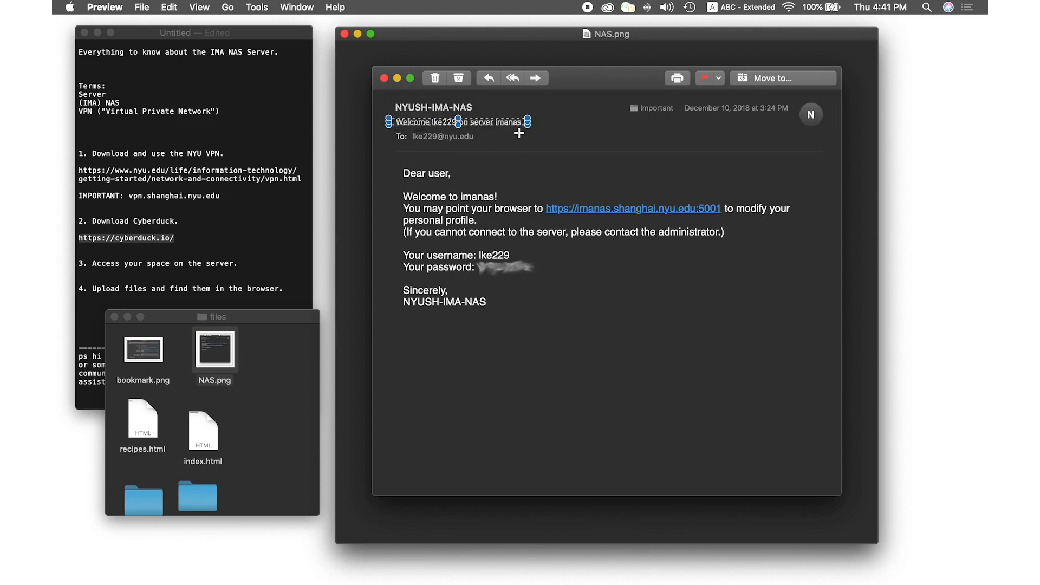
click(559, 148)
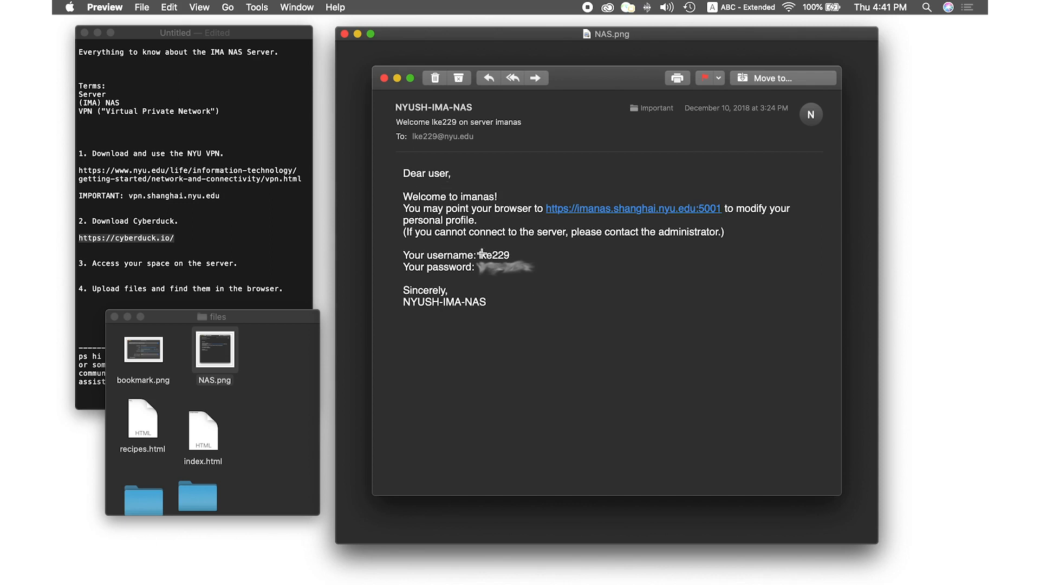
drag(540, 276, 459, 256)
click(527, 290)
Shrink the NAS.png window to reveal Cyberduck and bring up the FTP bookmark's settings
drag(448, 40, 519, 67)
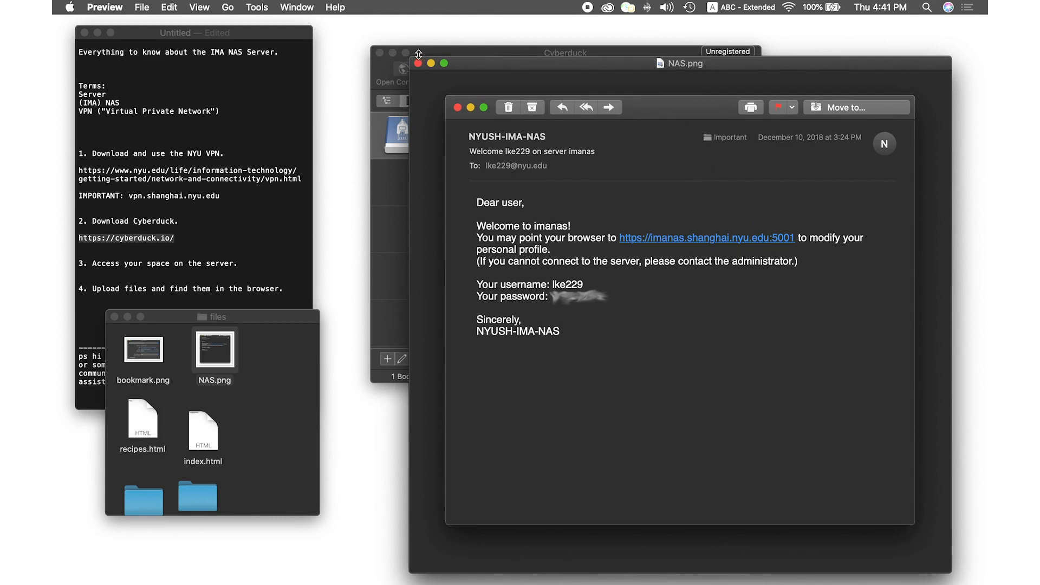
drag(411, 57, 586, 157)
click(632, 69)
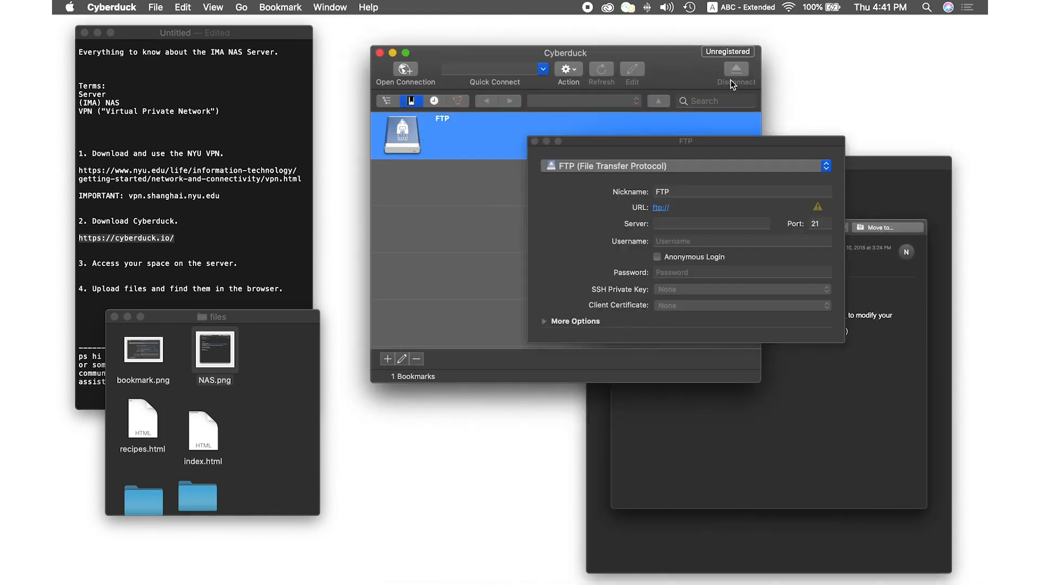
Switch the bookmark's connection protocol from FTP to SFTP
drag(725, 144, 529, 132)
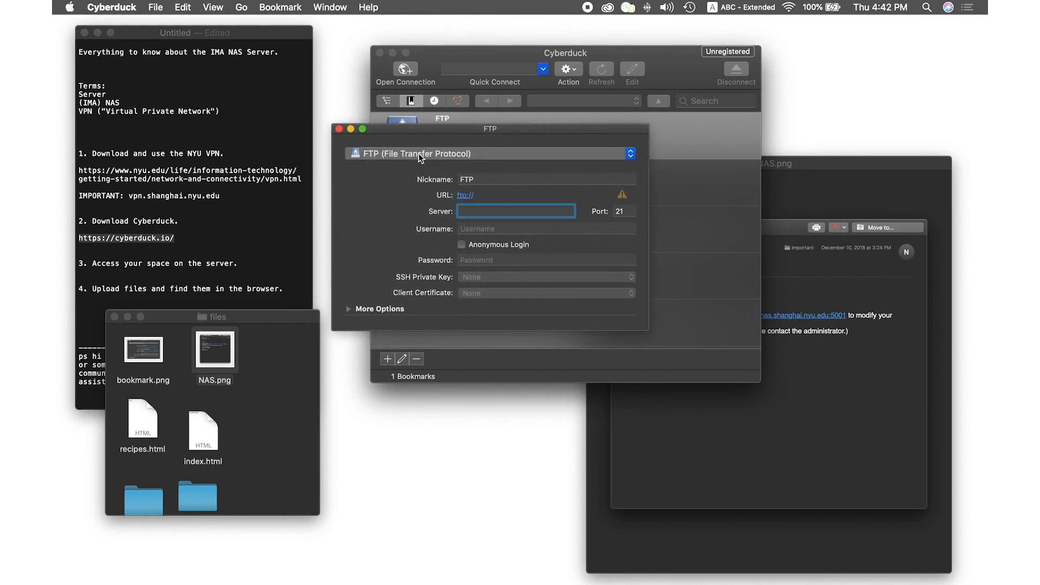
click(461, 154)
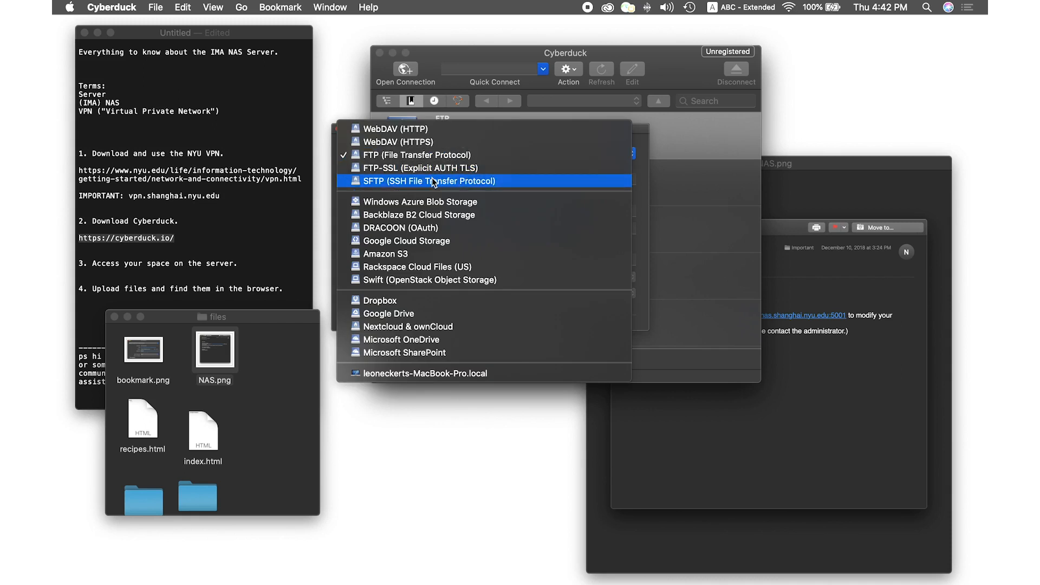
click(405, 182)
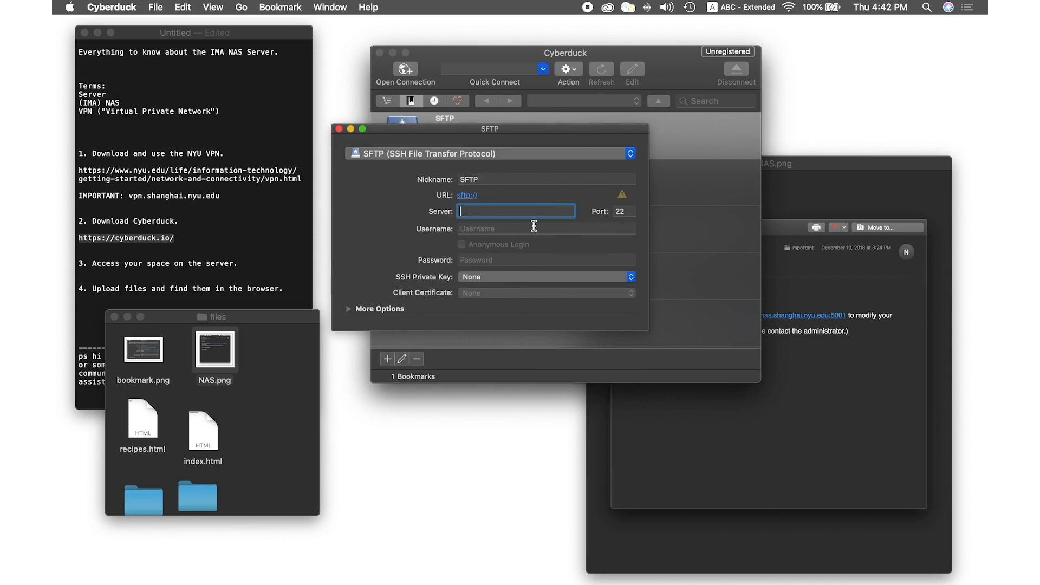
Open bookmark.png and arrange it, the SFTP form and NAS.png around the Cyberduck window
double_click(135, 359)
drag(350, 39, 886, 161)
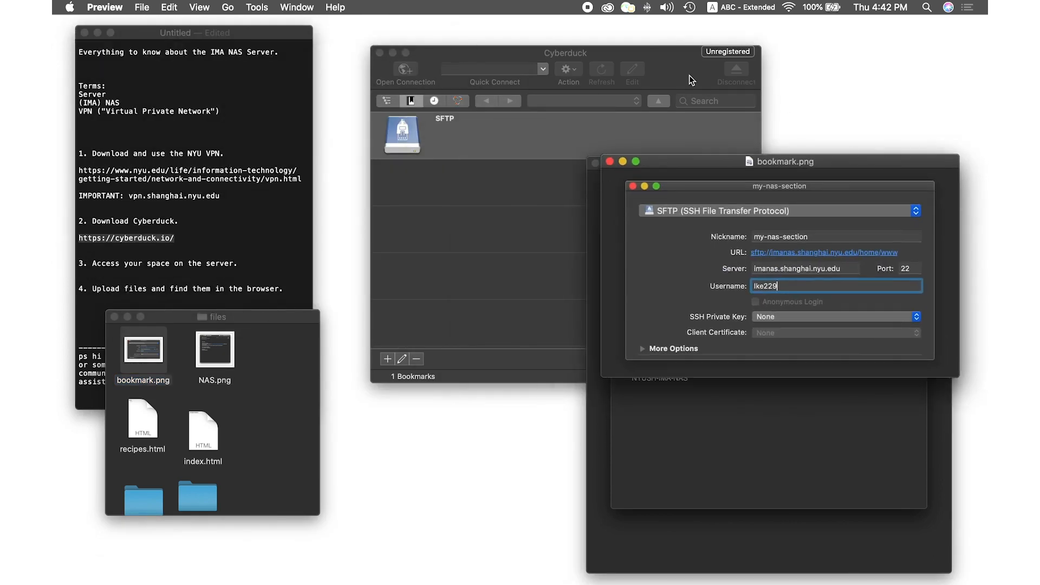
click(538, 190)
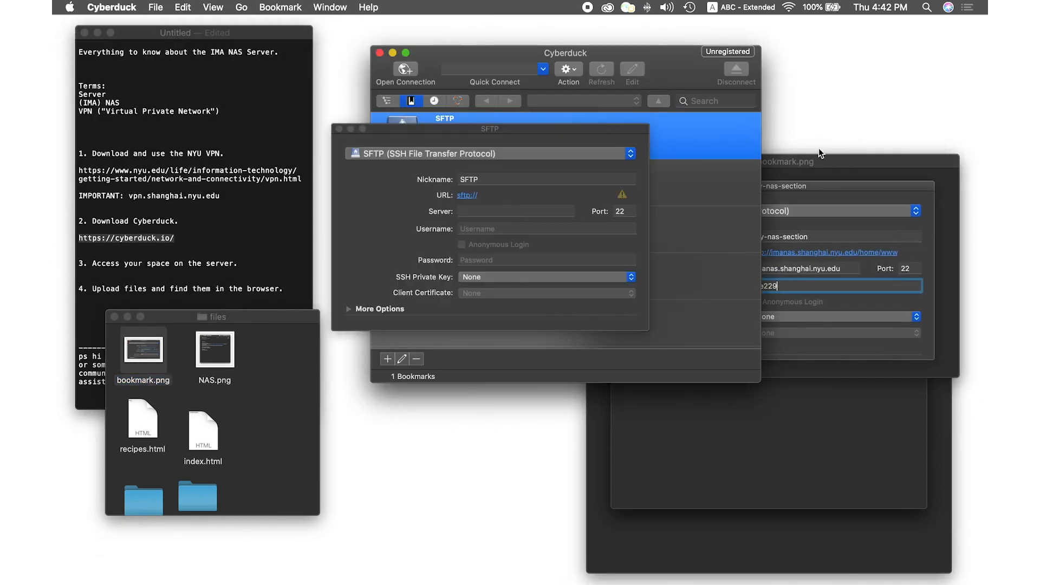
click(811, 183)
drag(758, 165, 785, 161)
click(669, 74)
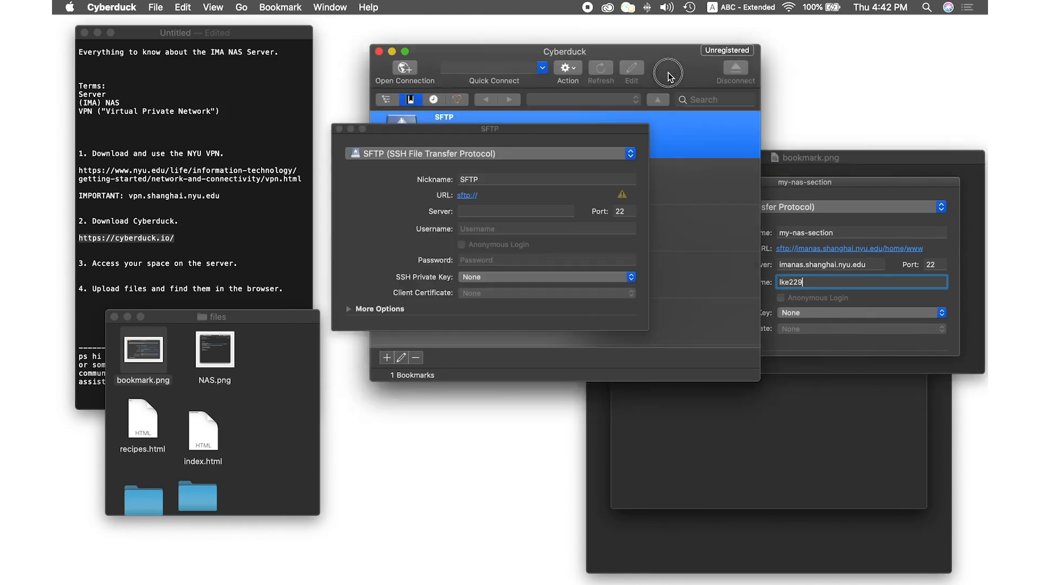
drag(669, 74, 491, 85)
drag(603, 127, 530, 164)
drag(727, 157, 718, 65)
click(650, 338)
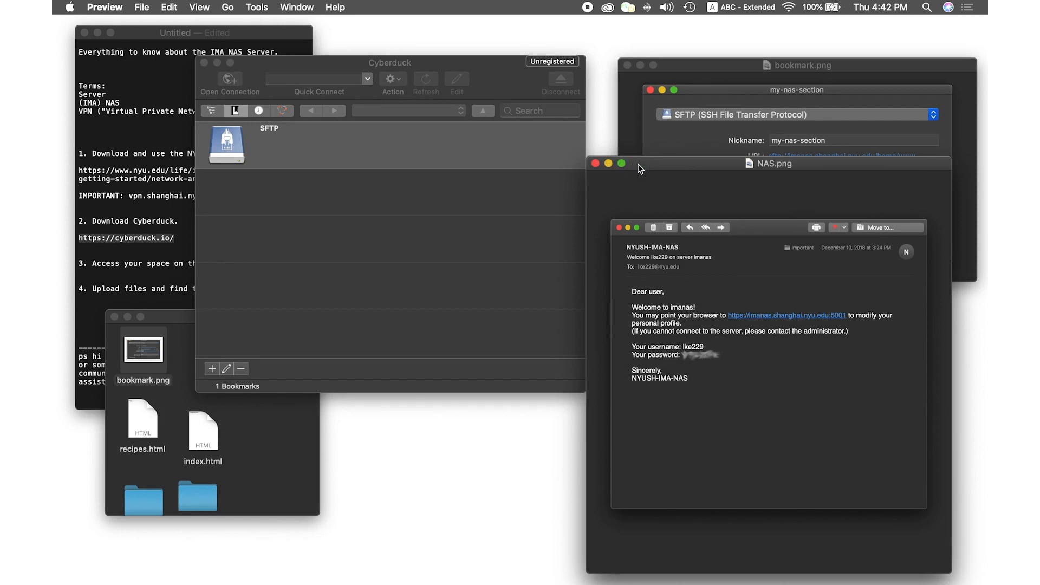
Enter imanas.shanghai.nyu.edu as the new SFTP bookmark's server
click(596, 163)
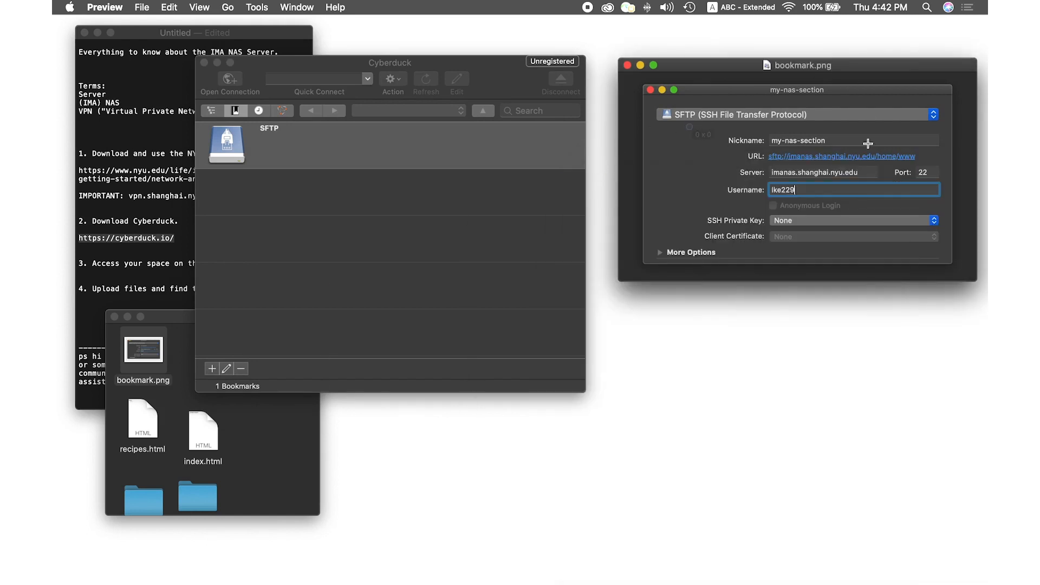
click(409, 198)
drag(395, 166, 508, 308)
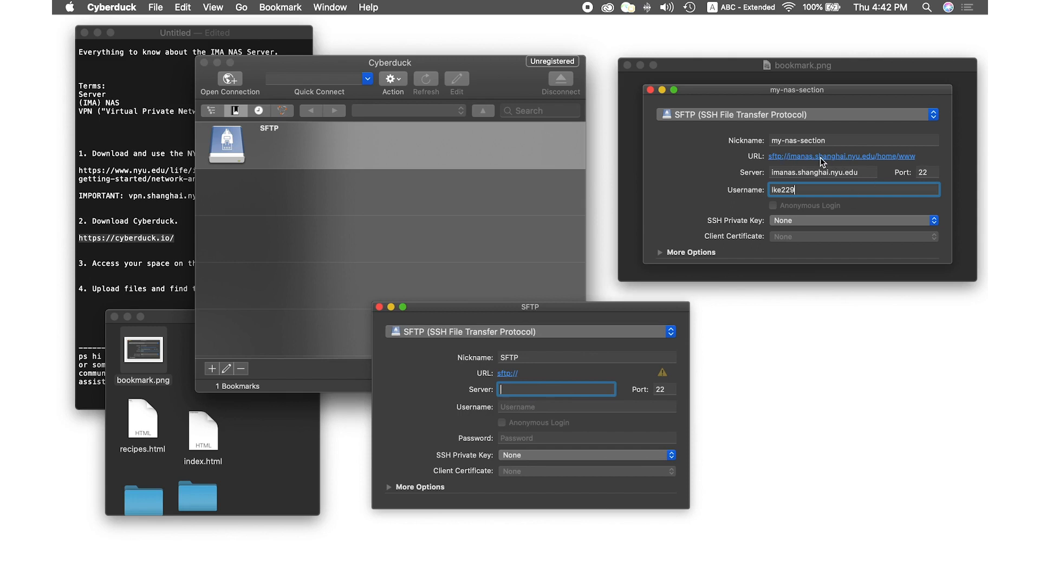
text(imanas.sh)
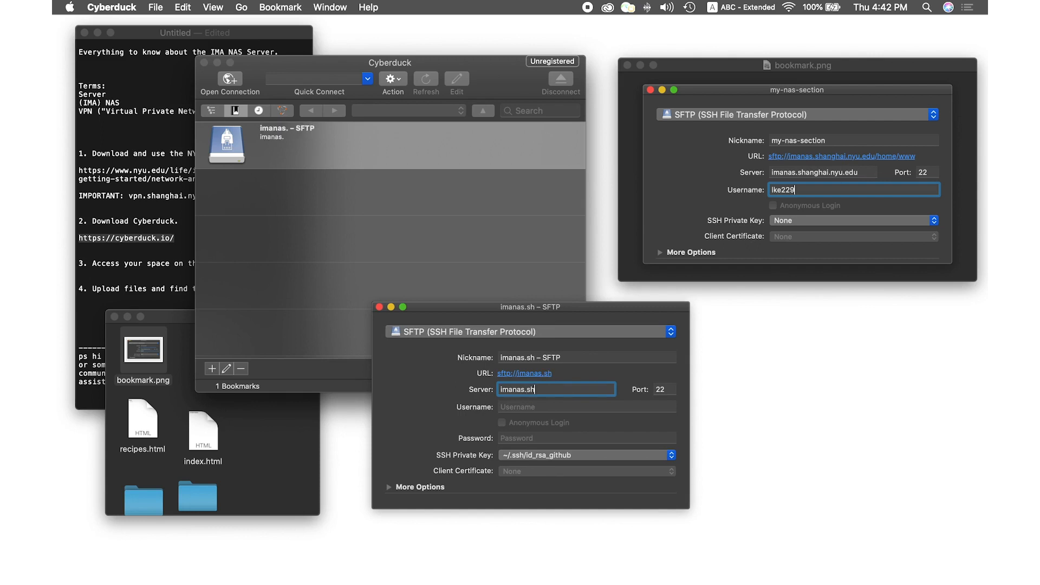
text(anghai.)
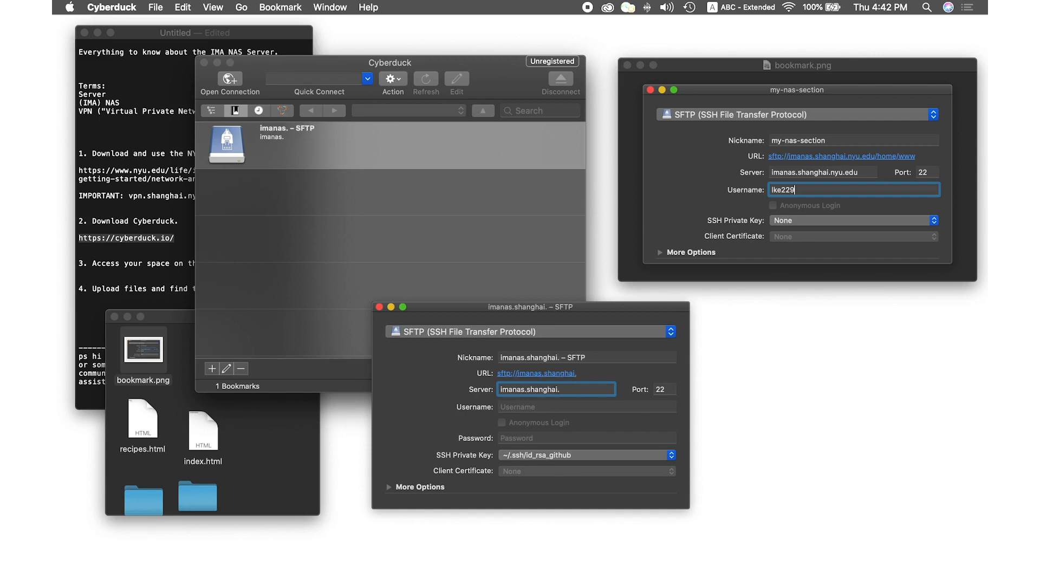
text(nyu.edu)
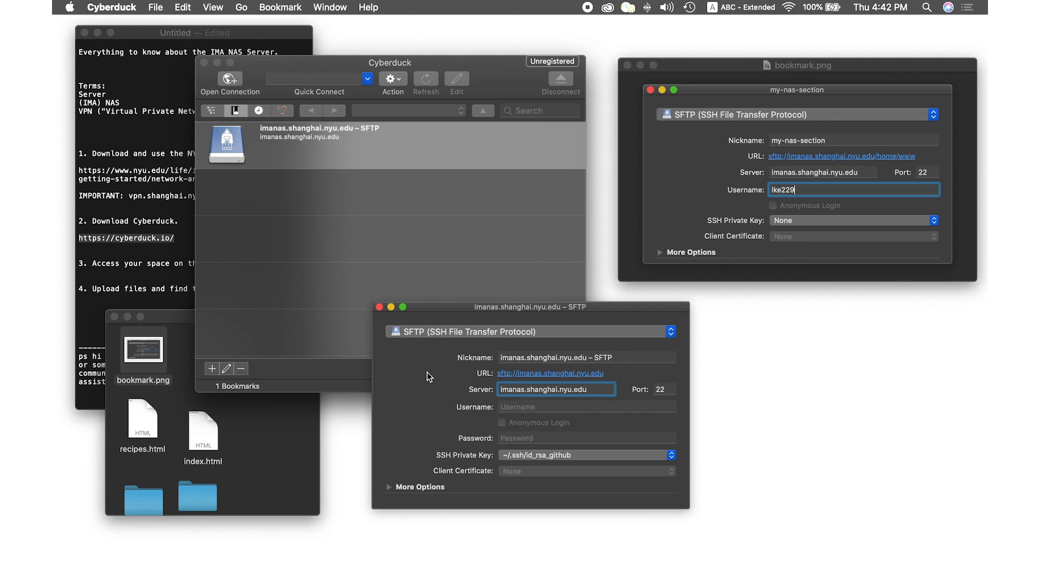
drag(465, 306, 439, 293)
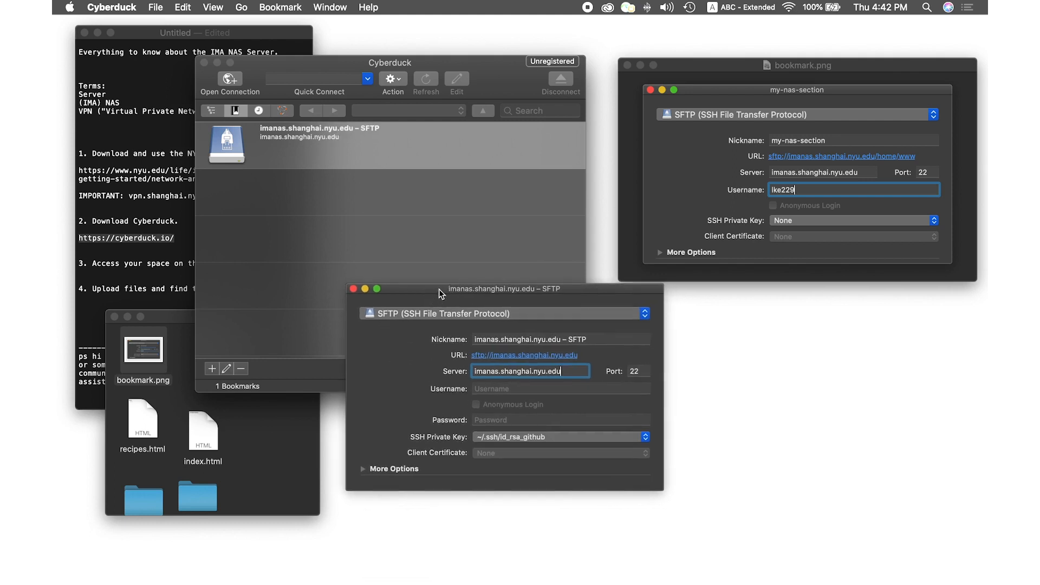
Fill in the account username and set the SSH private key to None
click(515, 390)
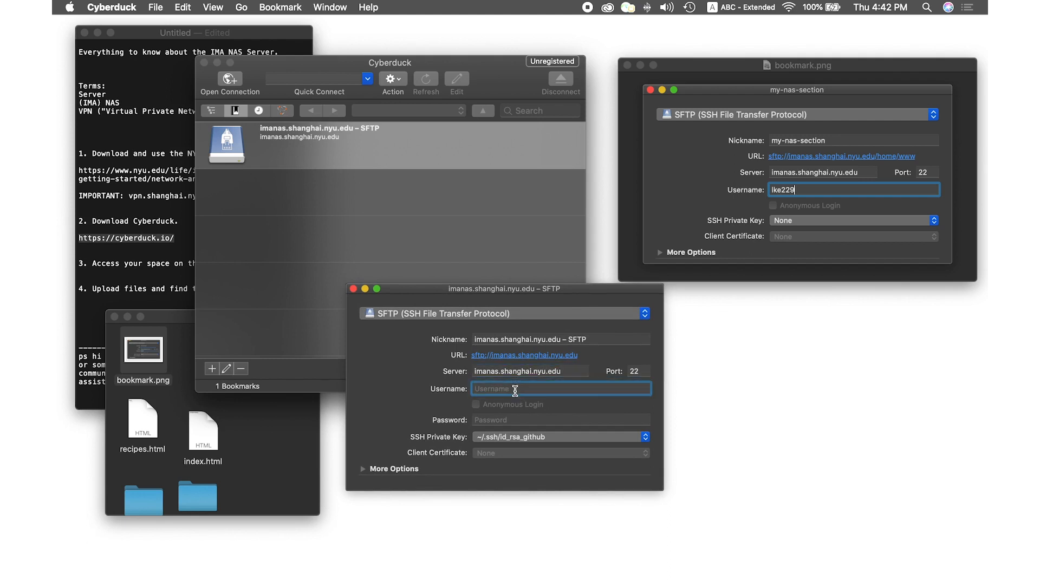
text(lke229)
click(499, 438)
click(499, 440)
click(491, 437)
click(497, 356)
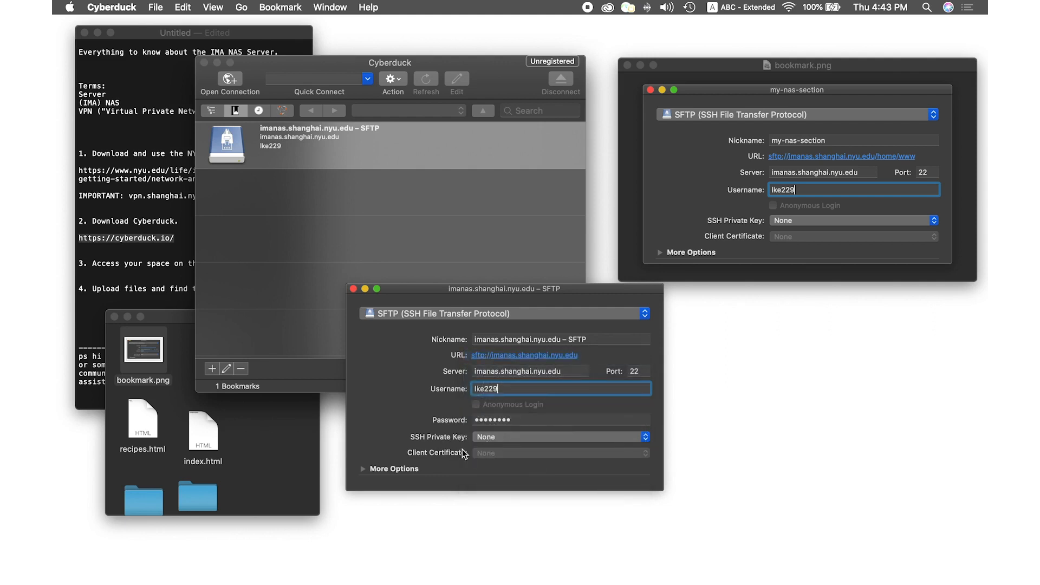
Check the password field against the NAS welcome e-mail screenshot, then close the bookmark editor
key(Tab)
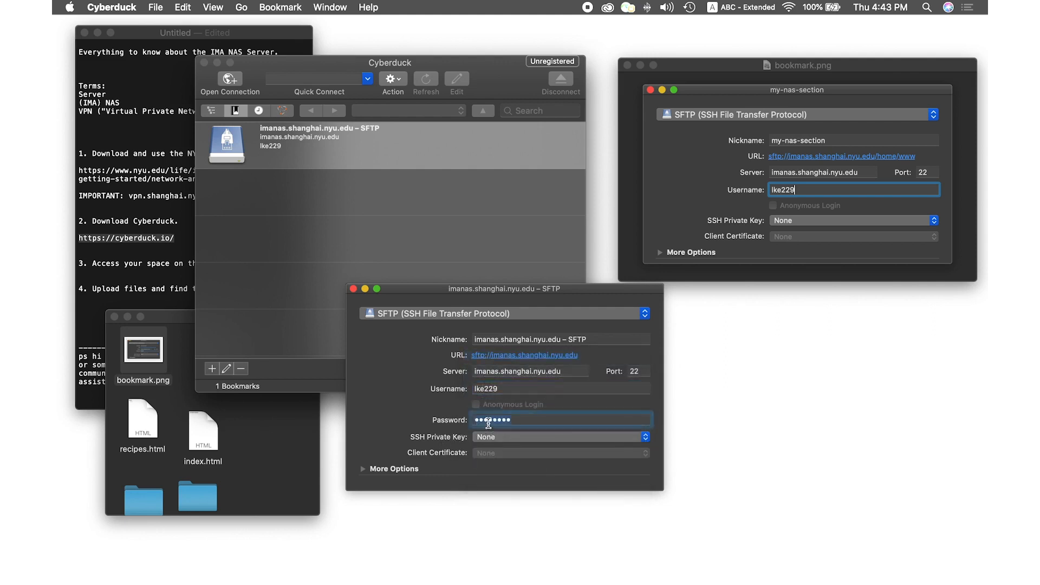
click(172, 325)
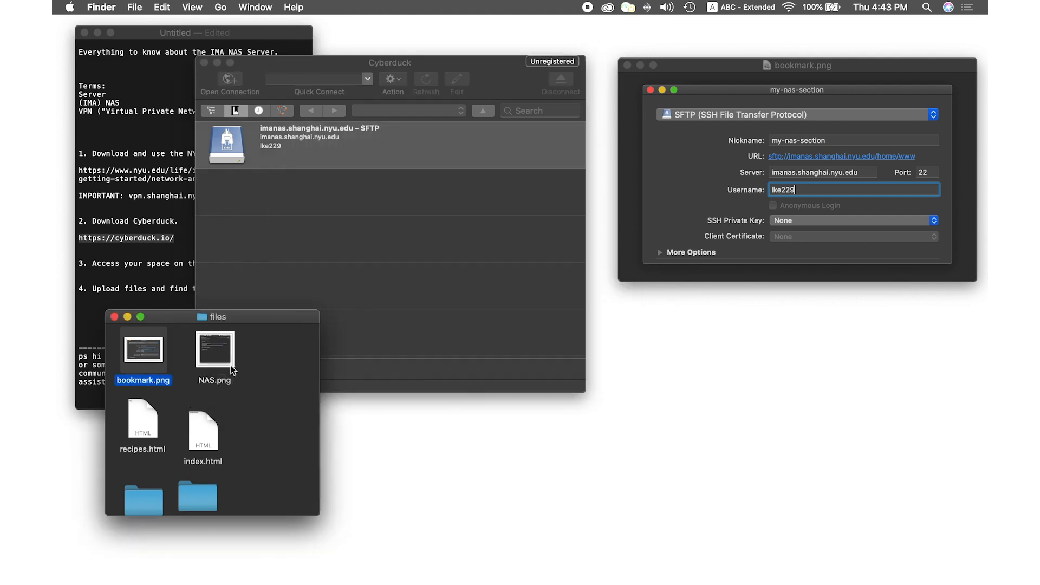
double_click(234, 366)
drag(286, 305, 209, 281)
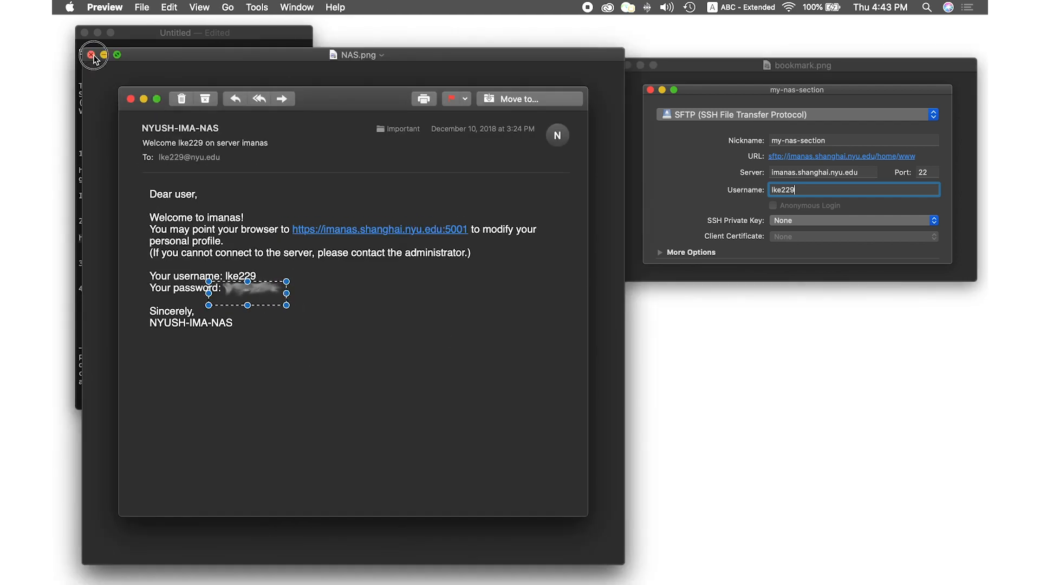
key(super+w)
click(496, 327)
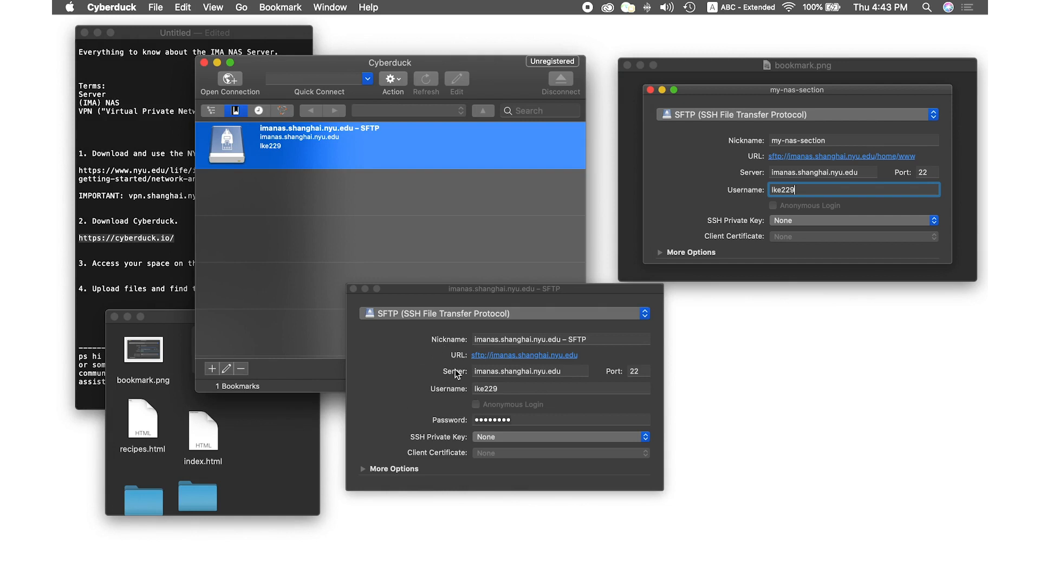
click(353, 289)
drag(325, 64, 505, 132)
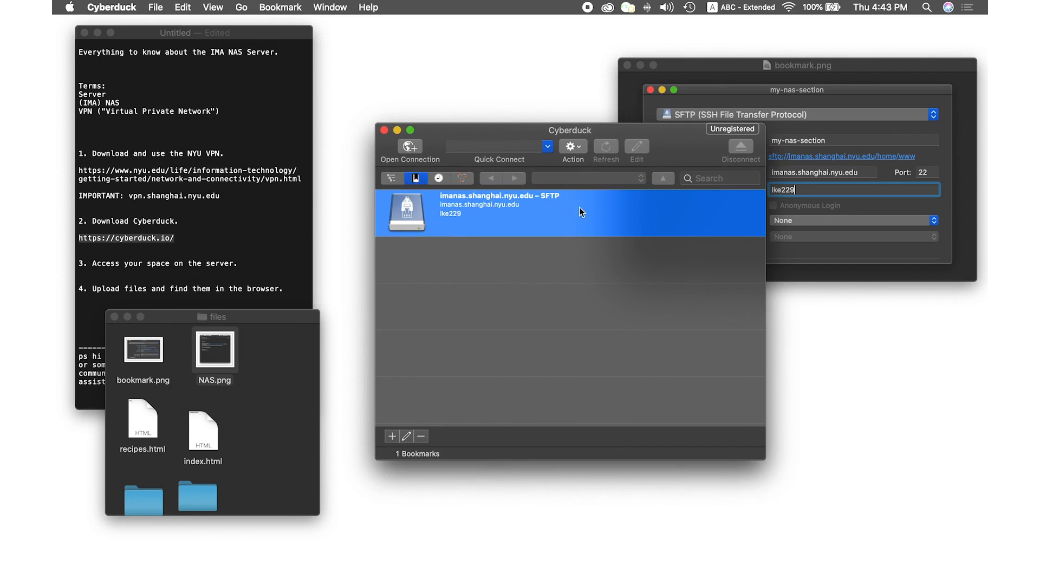
Connect through the imanas.shanghai.nyu.edu – SFTP bookmark to list the server's root folders
double_click(401, 213)
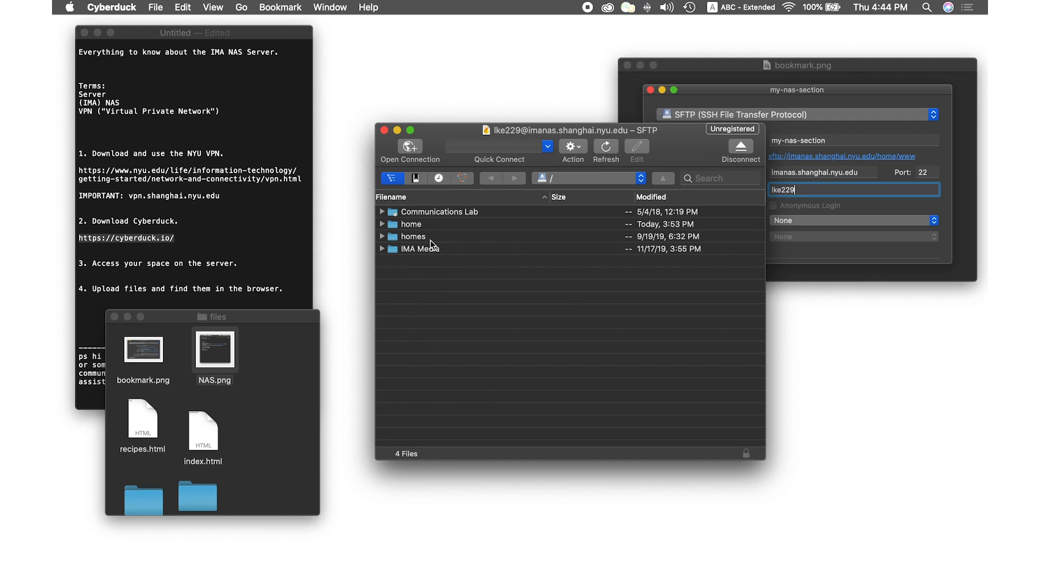
Expand home to reveal #recycle and www, then disconnect and return to the bookmark list
click(382, 224)
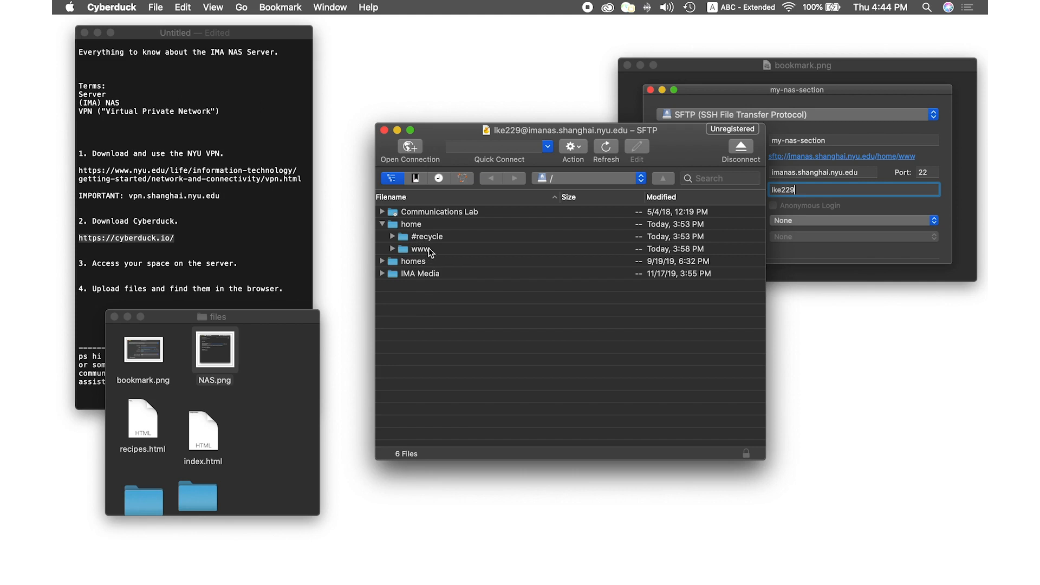
drag(446, 132, 413, 126)
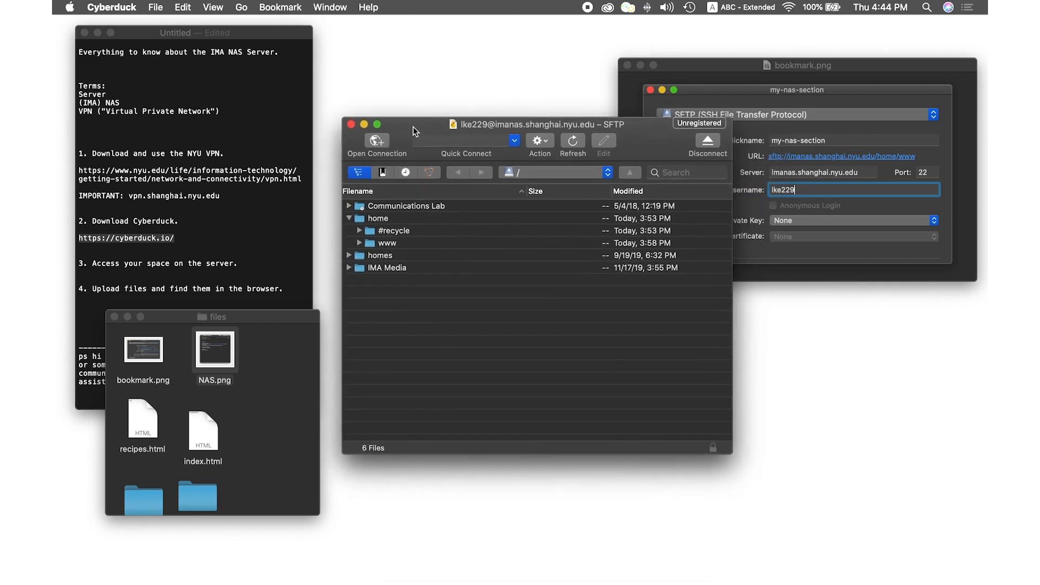
drag(642, 136, 645, 165)
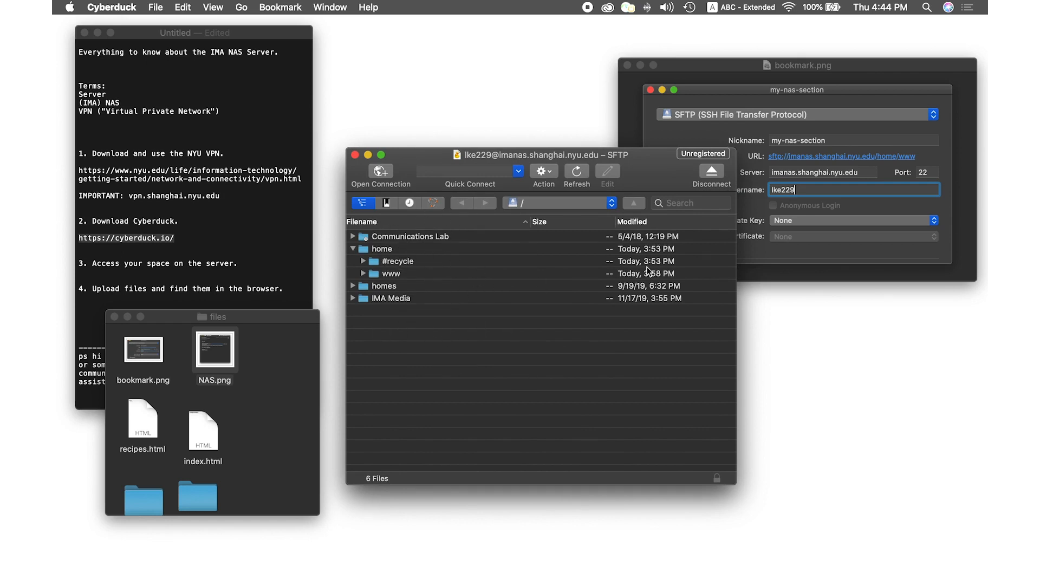
click(714, 170)
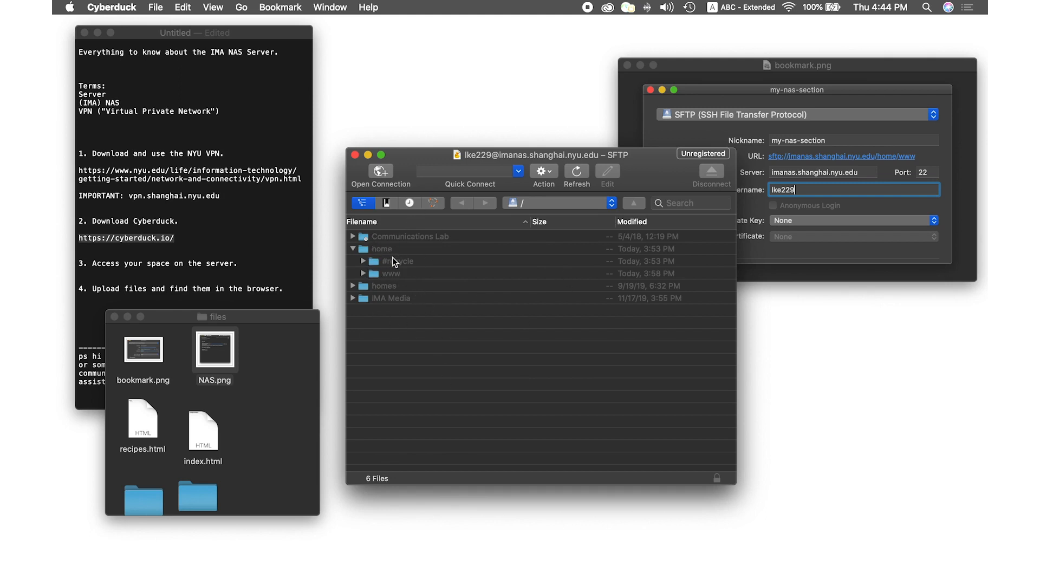
click(387, 205)
right_click(421, 242)
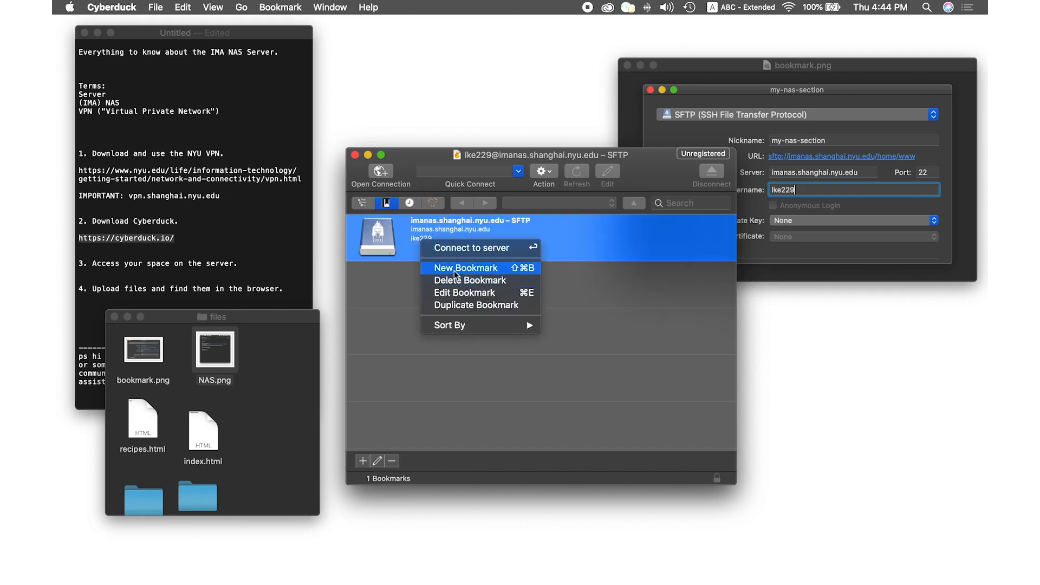
click(455, 298)
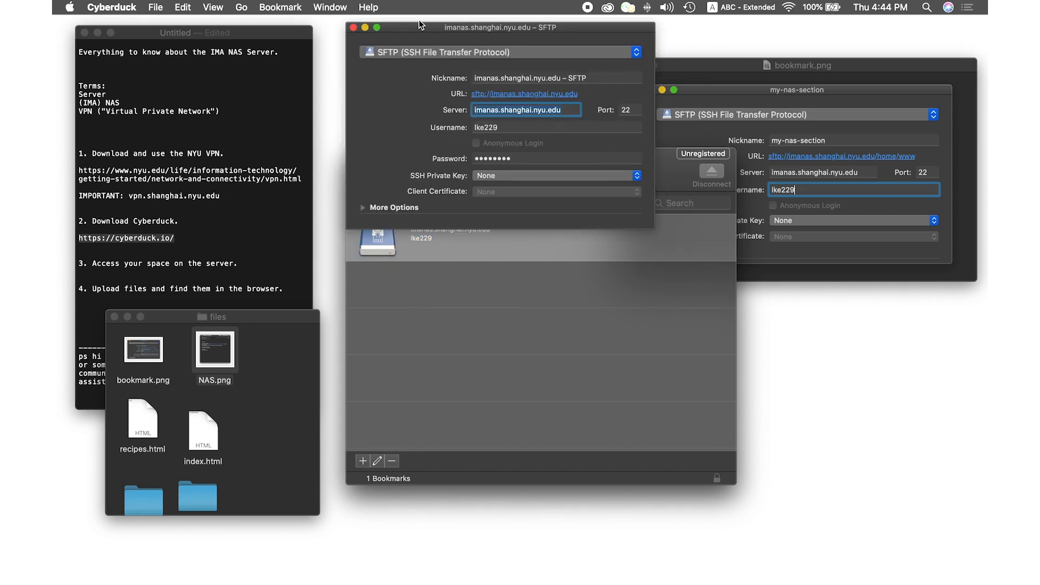
drag(417, 27, 540, 181)
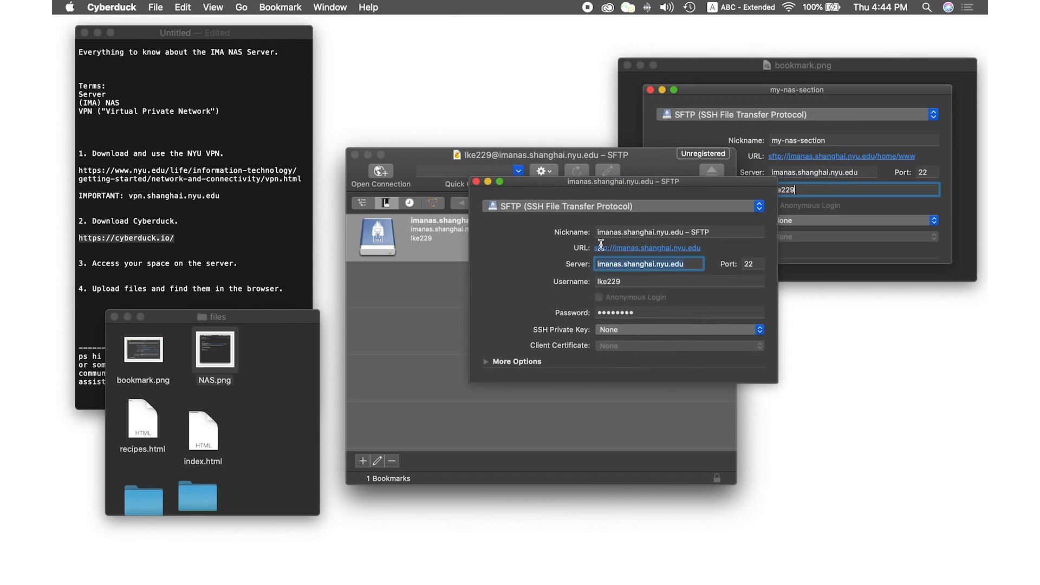
click(486, 362)
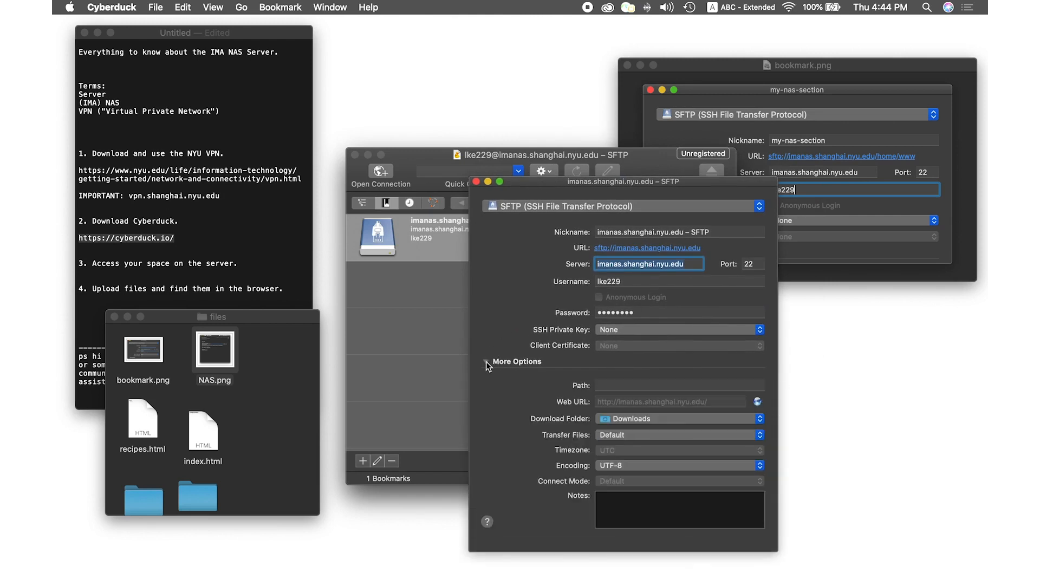
click(486, 362)
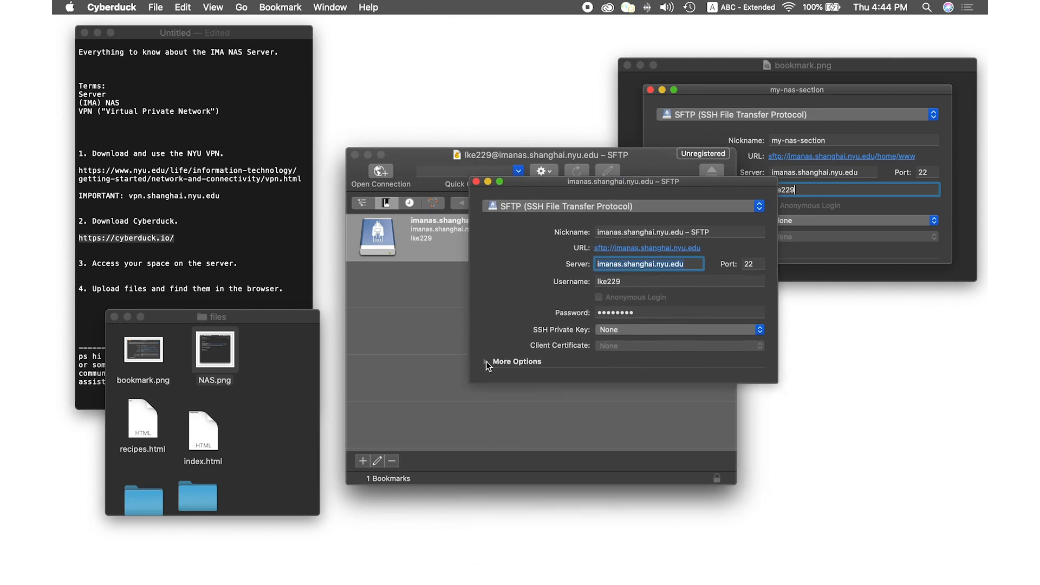
click(486, 362)
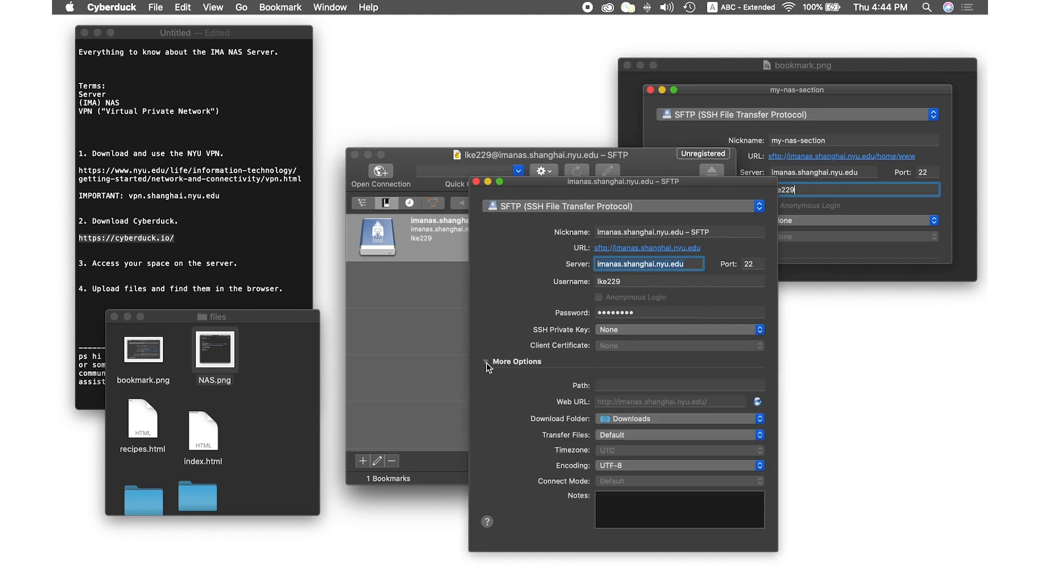
click(603, 384)
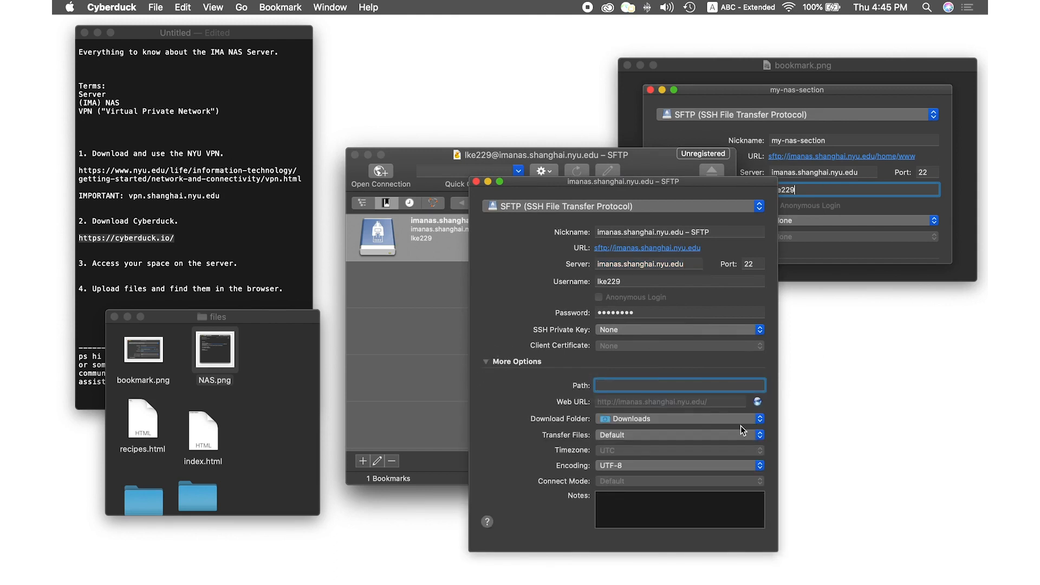
text(/home/www)
click(476, 182)
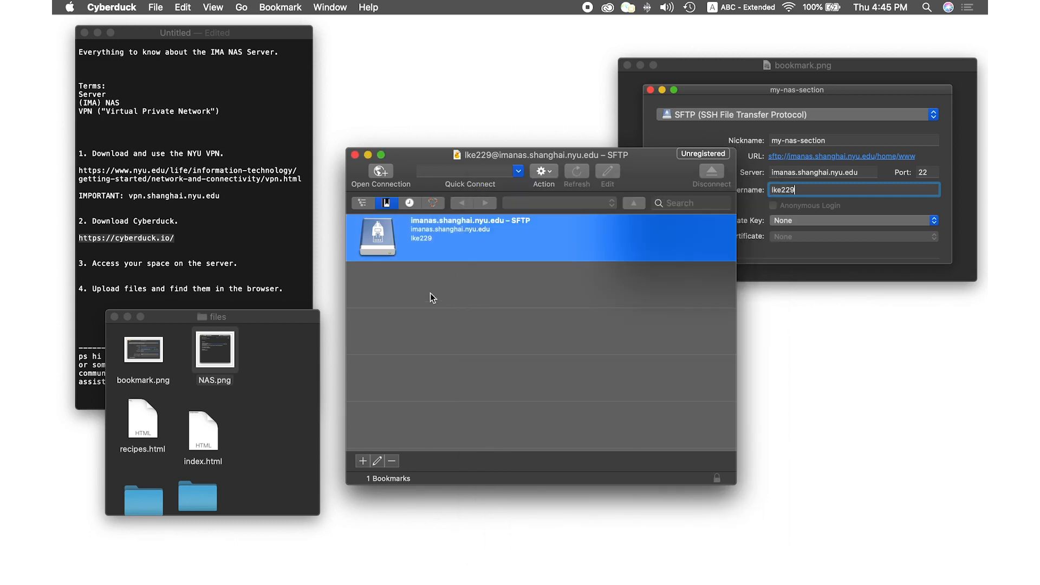
Connect with the updated bookmark, opening directly in the empty /home/www folder
double_click(436, 236)
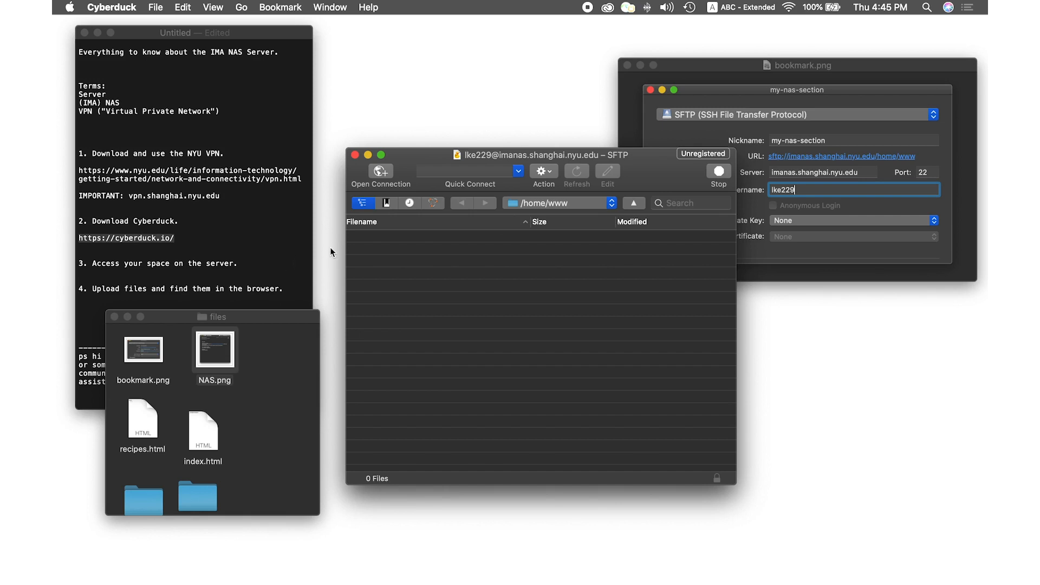
click(279, 261)
drag(250, 266, 114, 272)
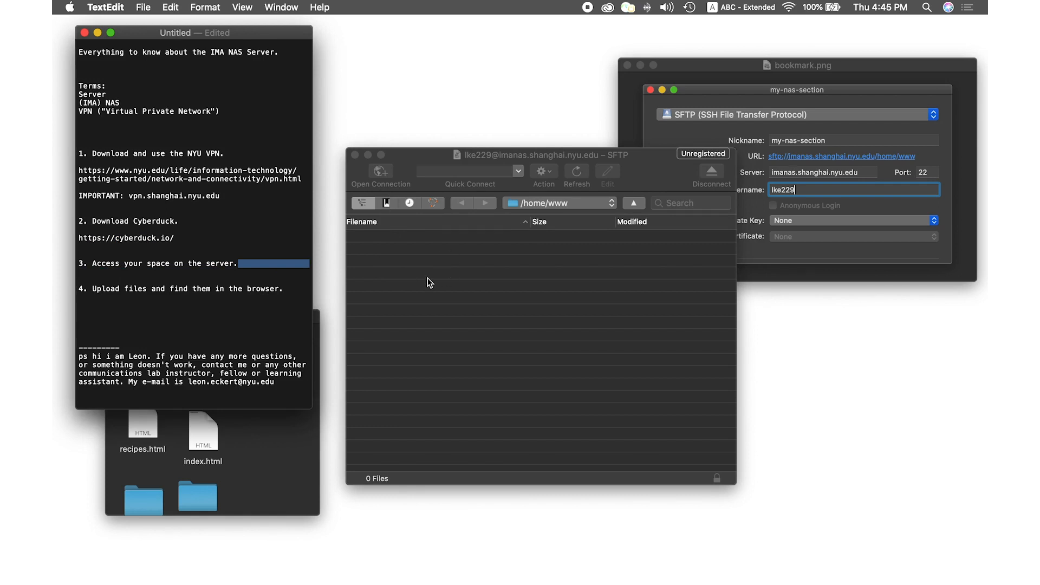
drag(410, 159, 396, 104)
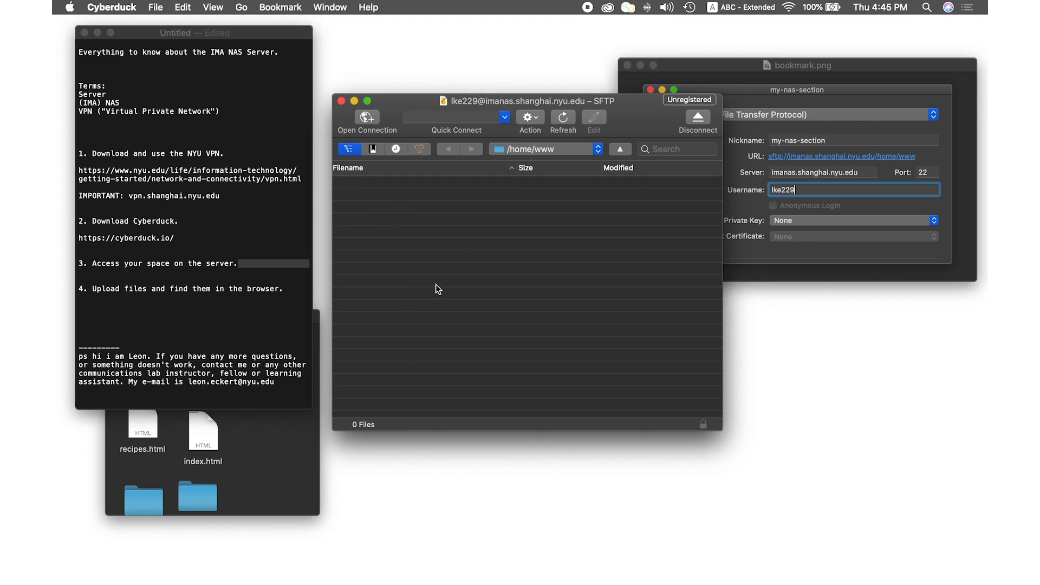
right_click(373, 186)
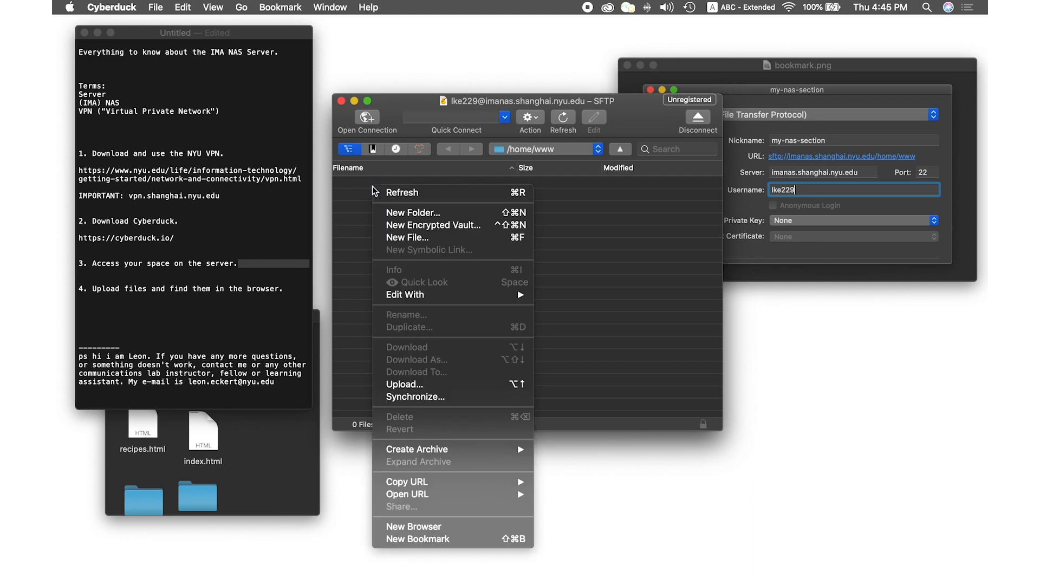
click(394, 212)
text(week1)
key(Return)
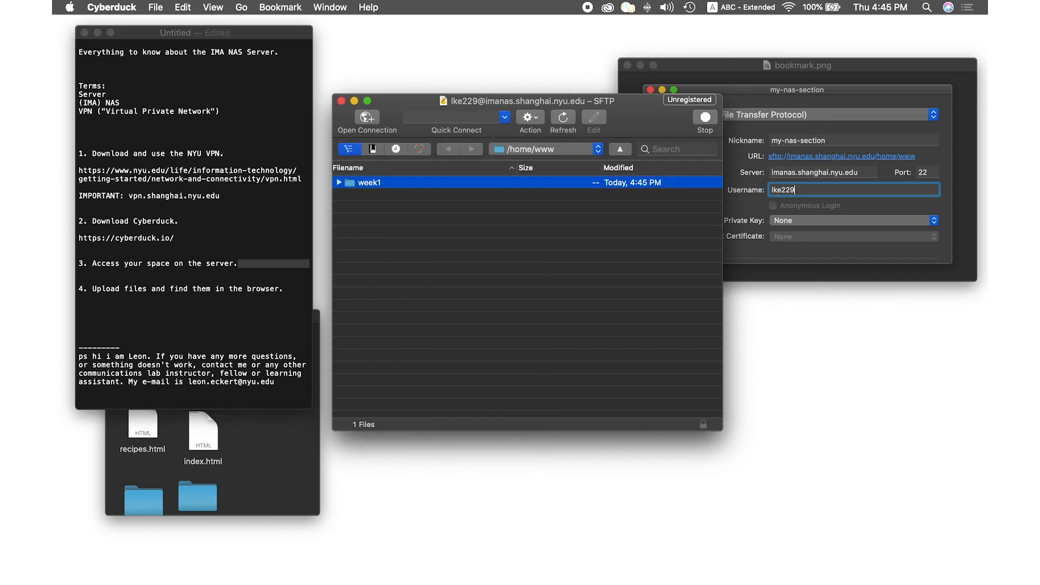
click(339, 182)
Upload the local leons-website folder from Finder into the server's week1 folder
click(286, 437)
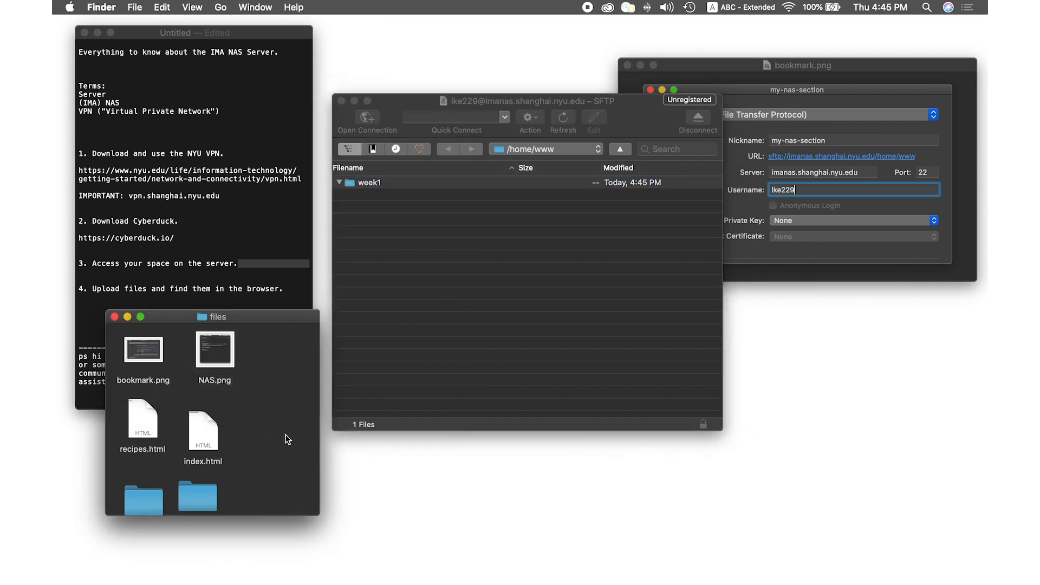
drag(279, 322, 265, 304)
drag(306, 496, 299, 536)
drag(238, 300, 244, 295)
drag(197, 480, 228, 461)
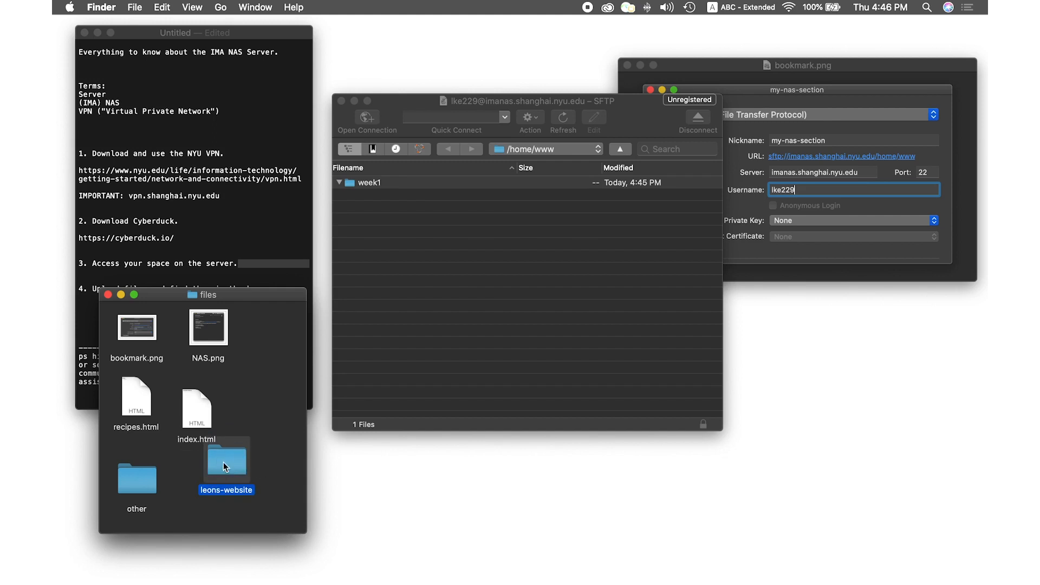
double_click(232, 462)
drag(393, 408, 145, 338)
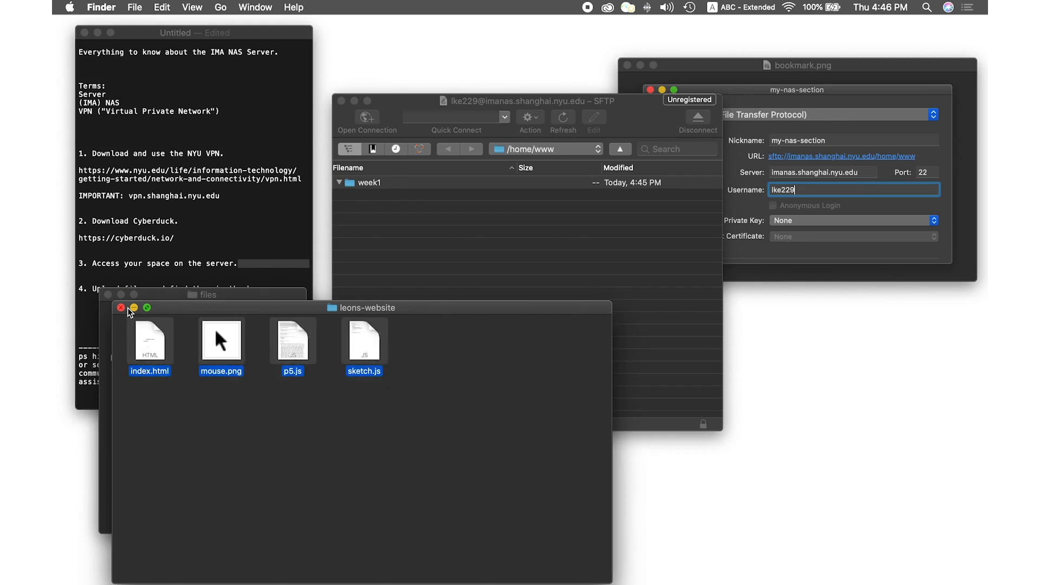
click(121, 307)
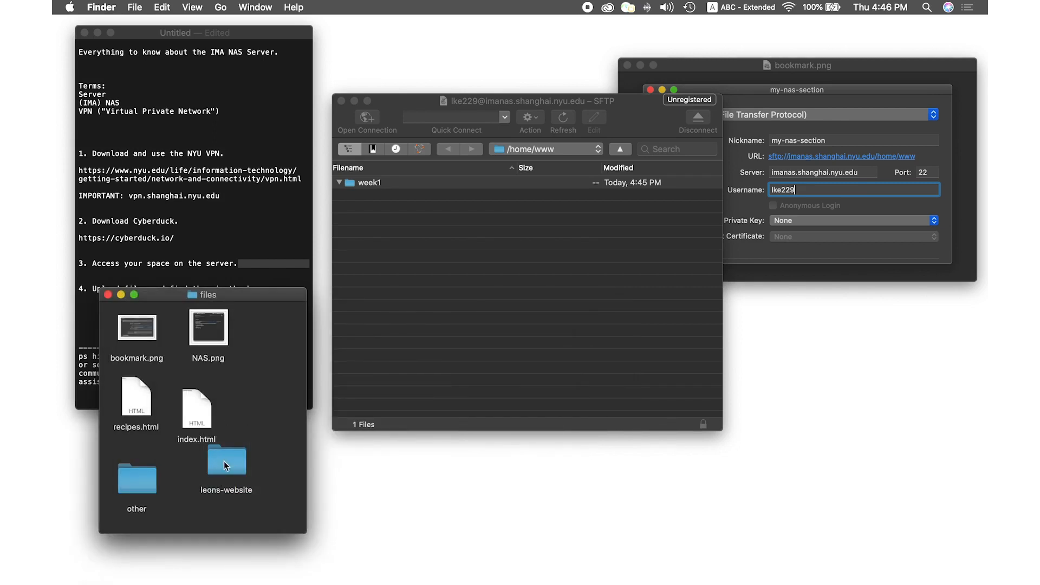
mouse_move(223, 461)
mouse_down()
mouse_move(325, 352)
mouse_move(230, 431)
mouse_move(230, 447)
mouse_up()
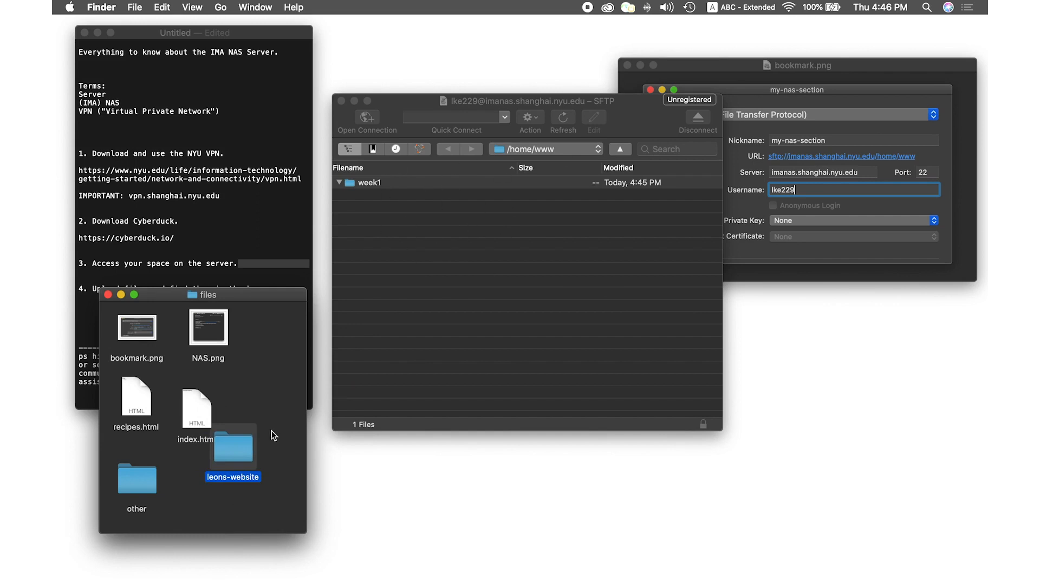
drag(227, 454, 369, 179)
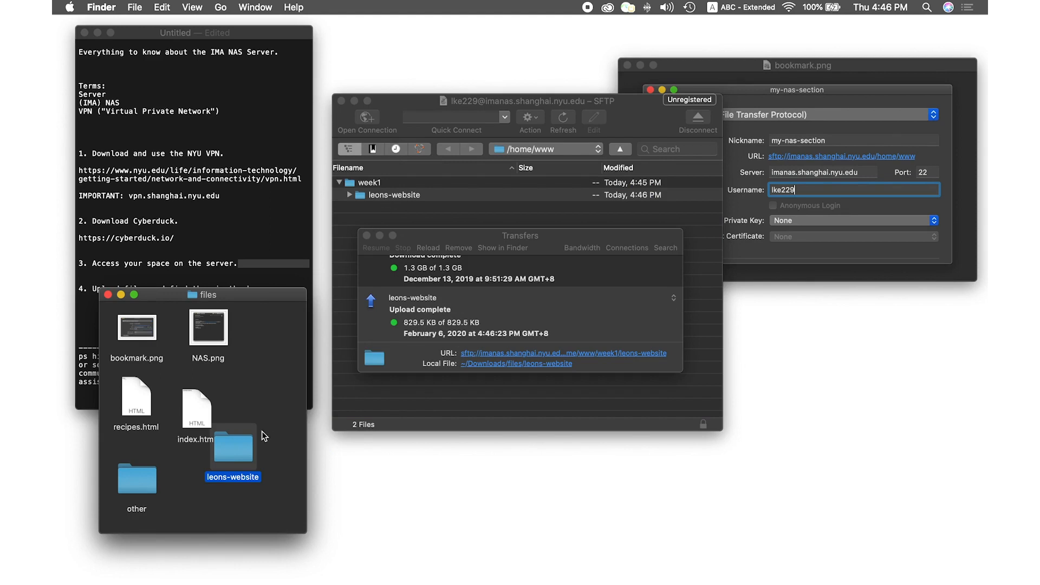
click(367, 236)
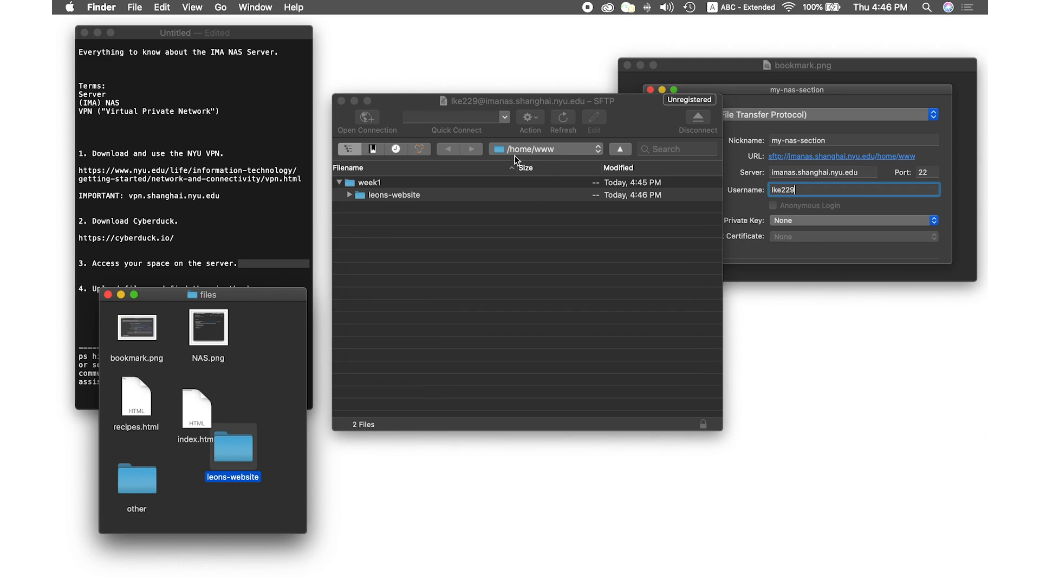
Expand leons-website in week1 to list index.html, mouse.png, p5.js and sketch.js
click(218, 213)
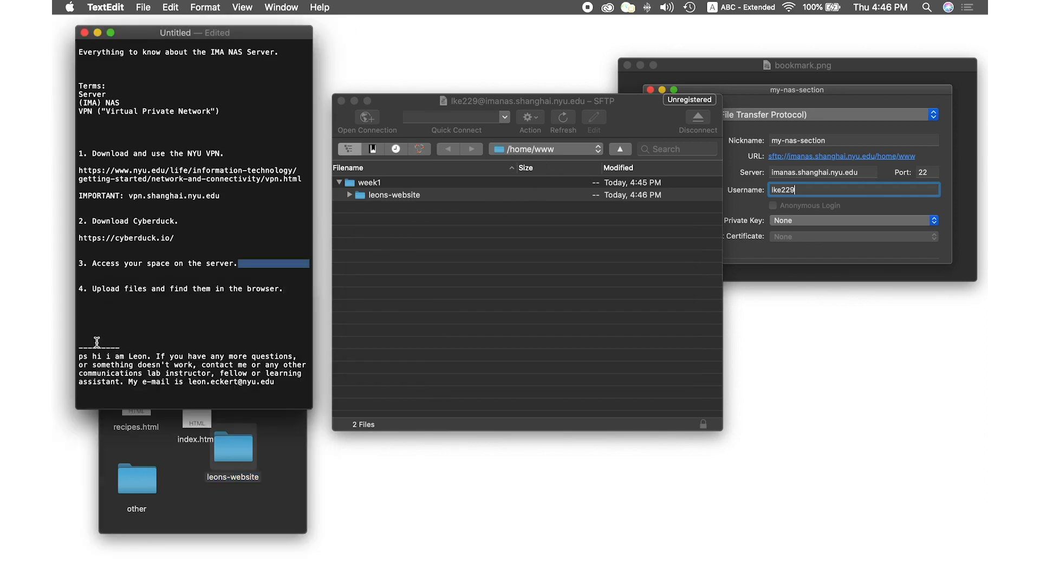
drag(101, 289, 279, 289)
drag(550, 106, 540, 92)
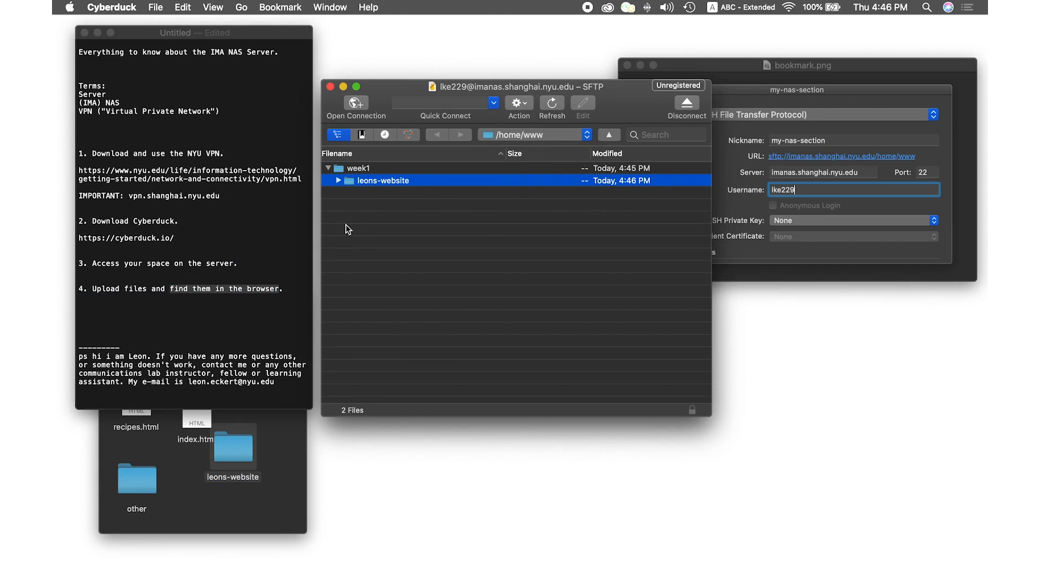
click(339, 181)
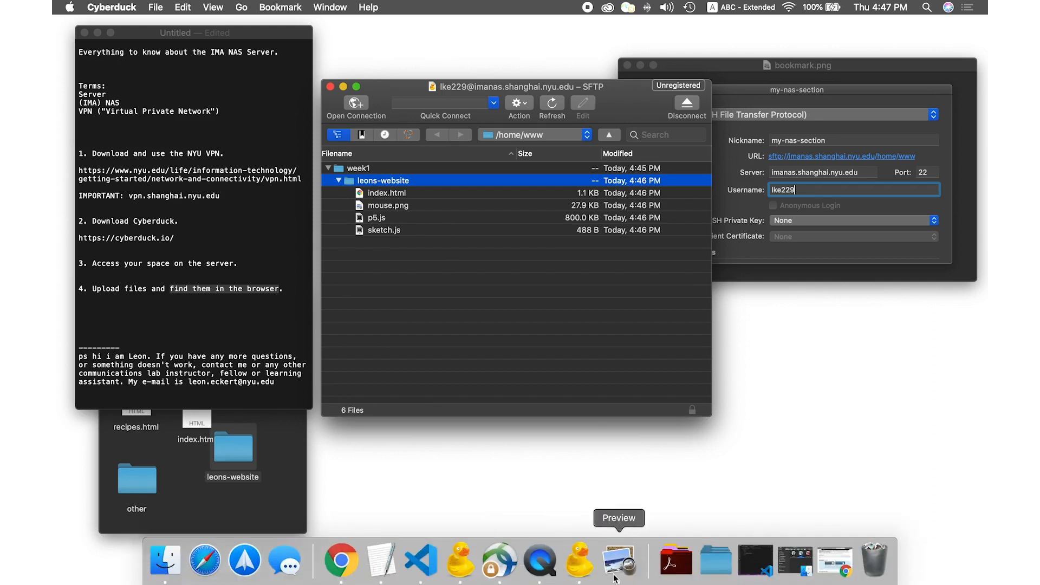
Bring Chrome forward and start the address with the imanas.shanghai.nyu.edu domain
click(829, 577)
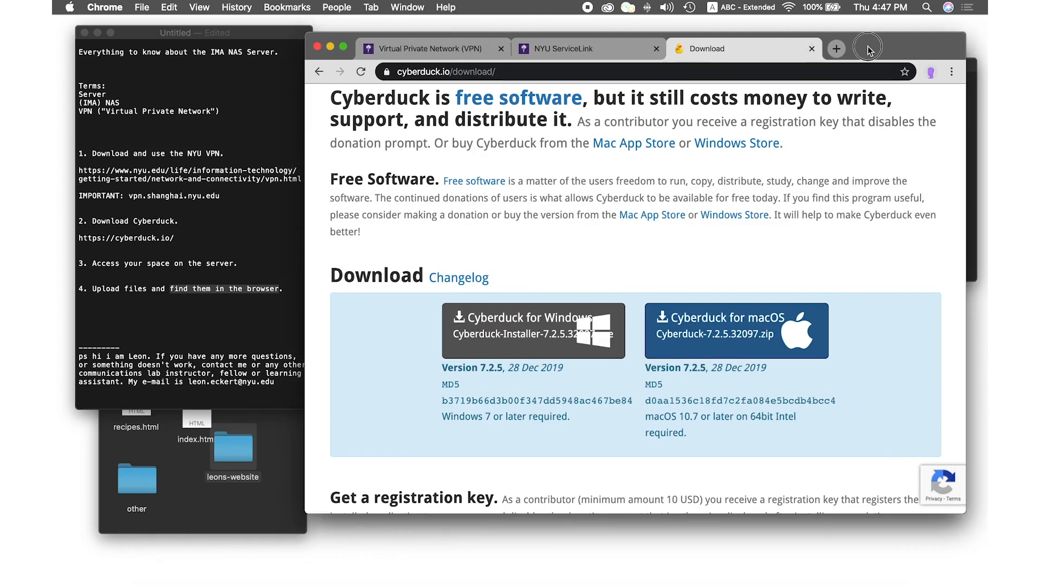
drag(866, 49, 855, 96)
drag(301, 83, 344, 228)
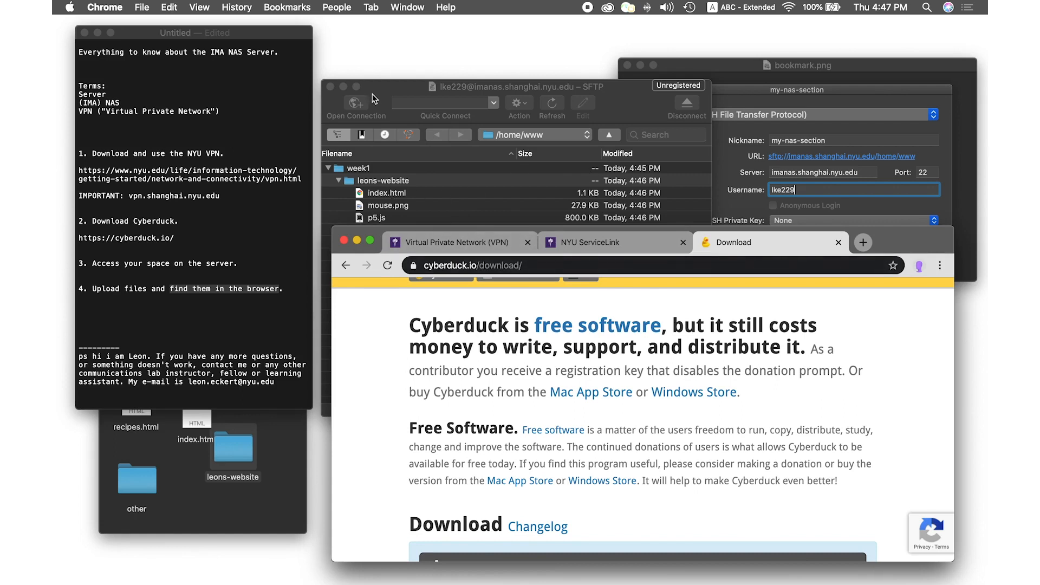
drag(399, 83, 327, 18)
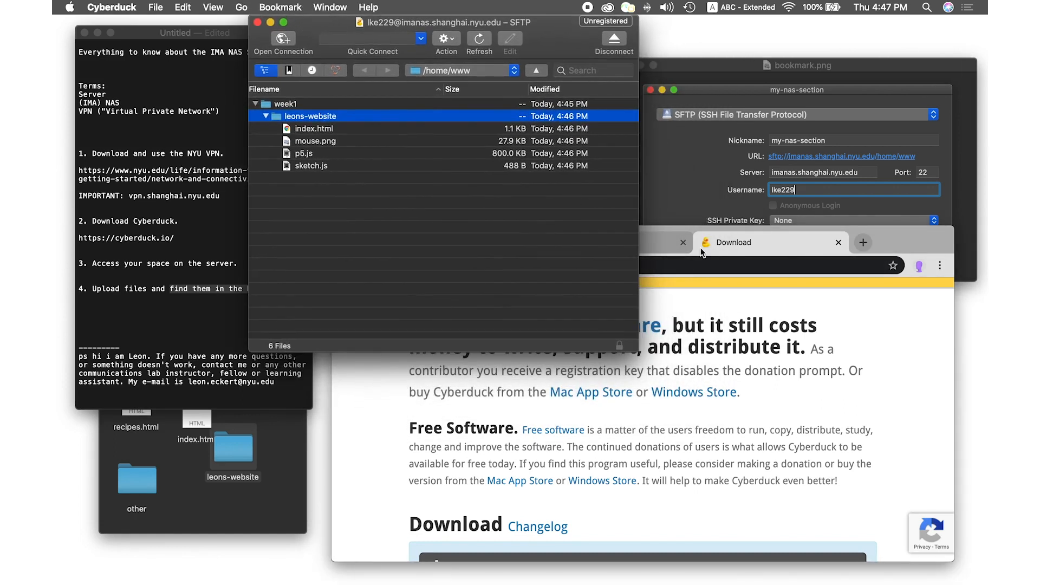
click(879, 233)
click(673, 266)
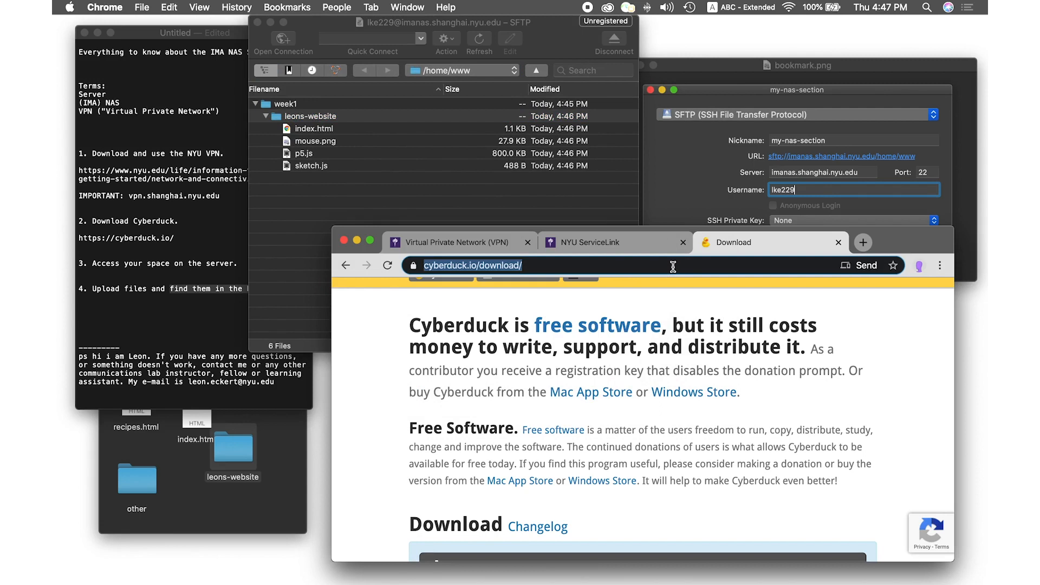
text(imanas.shanghai.nyu.edu/~jf4043/mvgenerator/index.html)
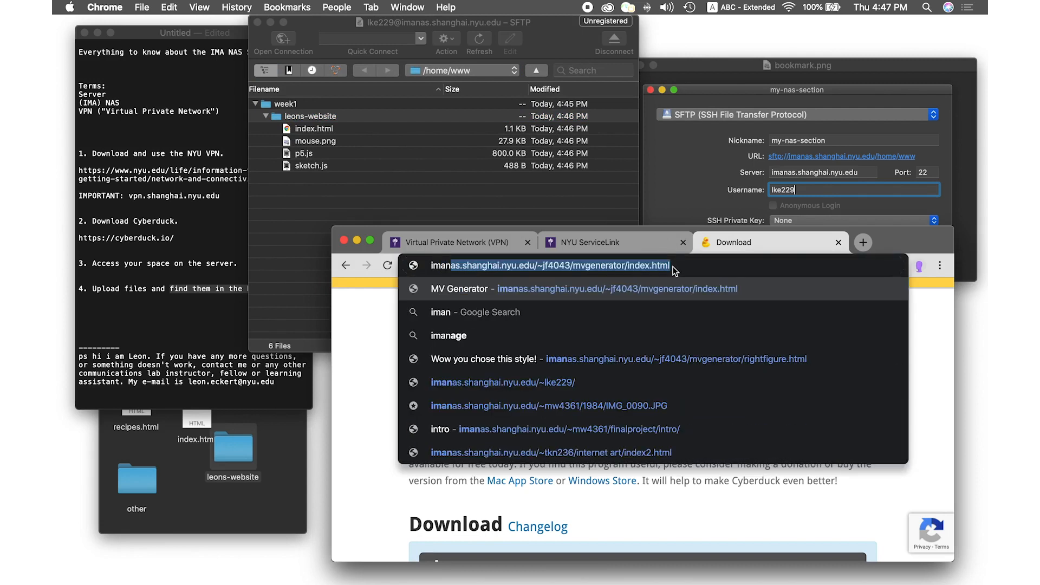
click(684, 269)
drag(536, 266, 691, 265)
key(BackSpace)
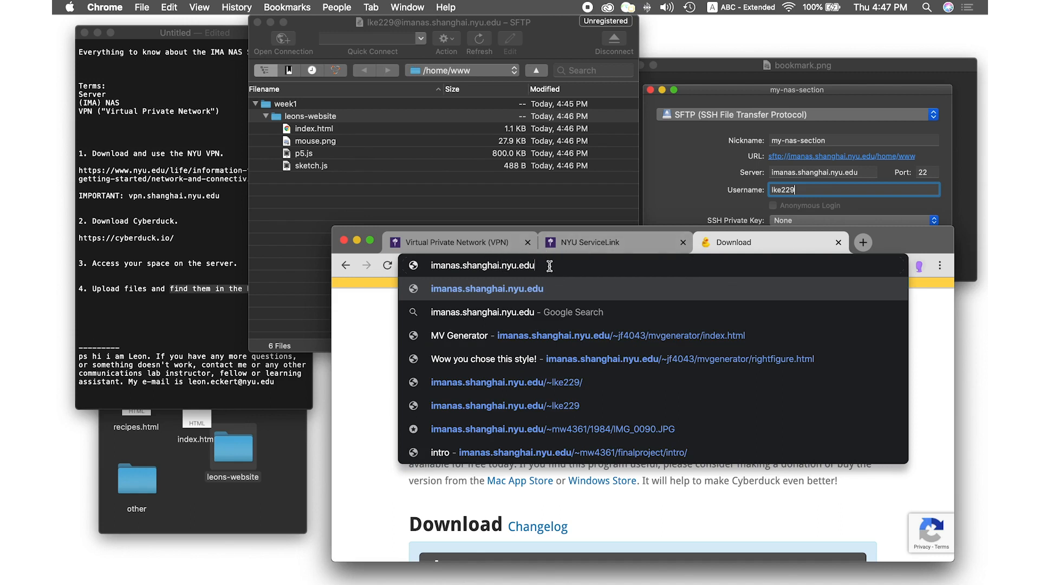
Complete the URL with the personal-site path plus week1/leons-website and load the page
text(/~)
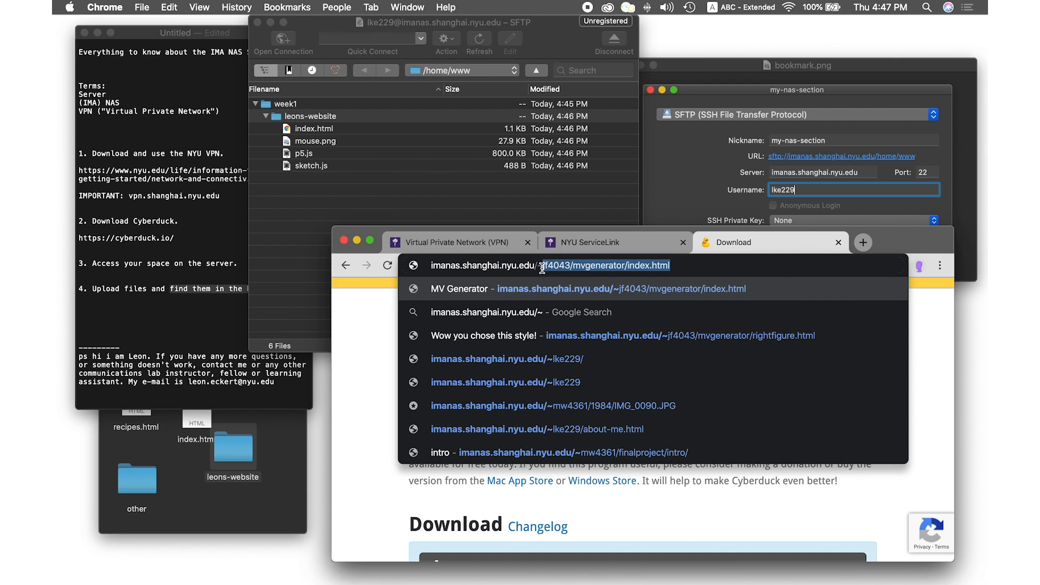
text(lke)
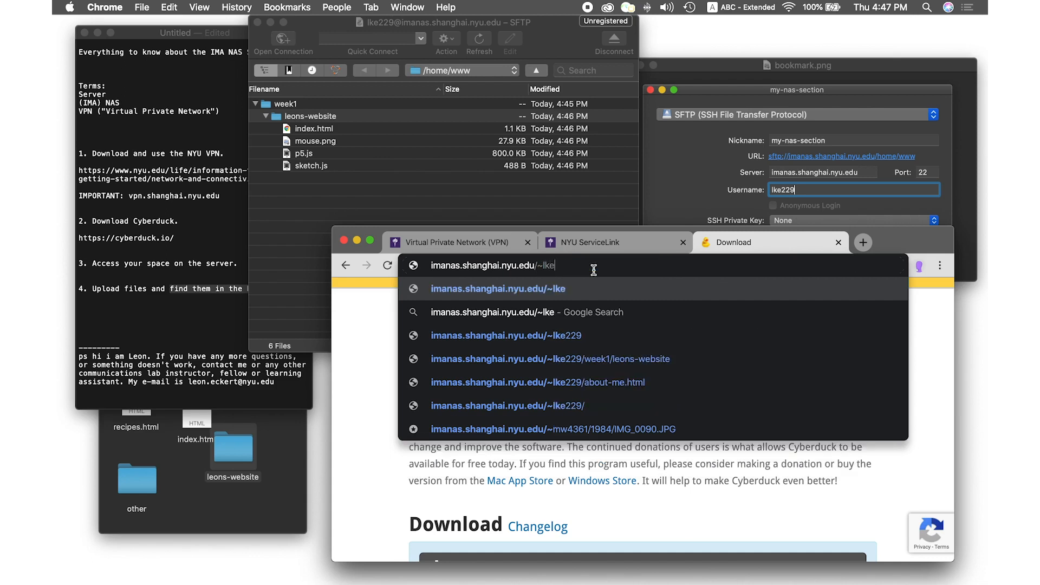
text(229/)
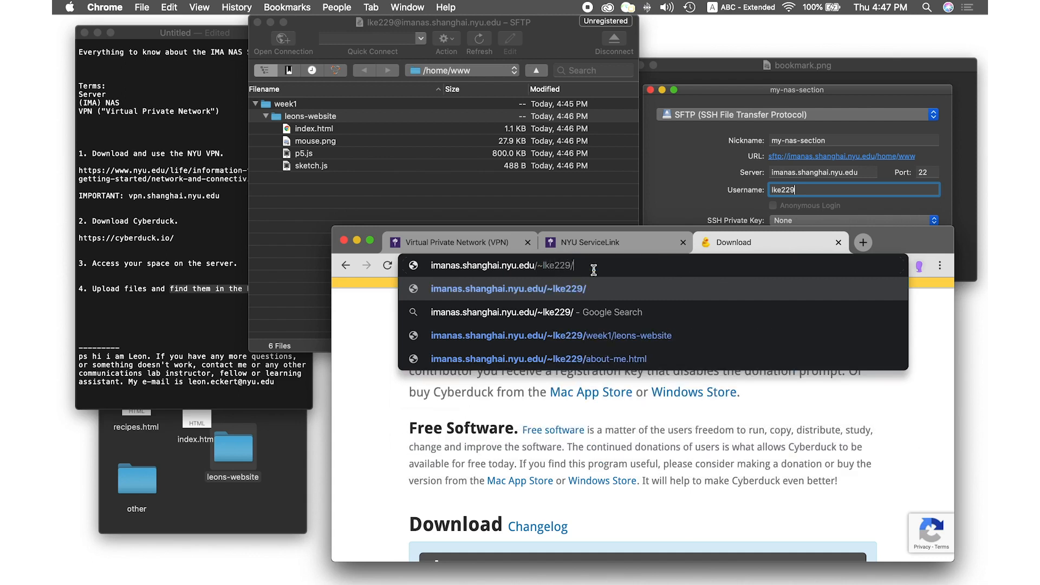
drag(585, 265, 429, 257)
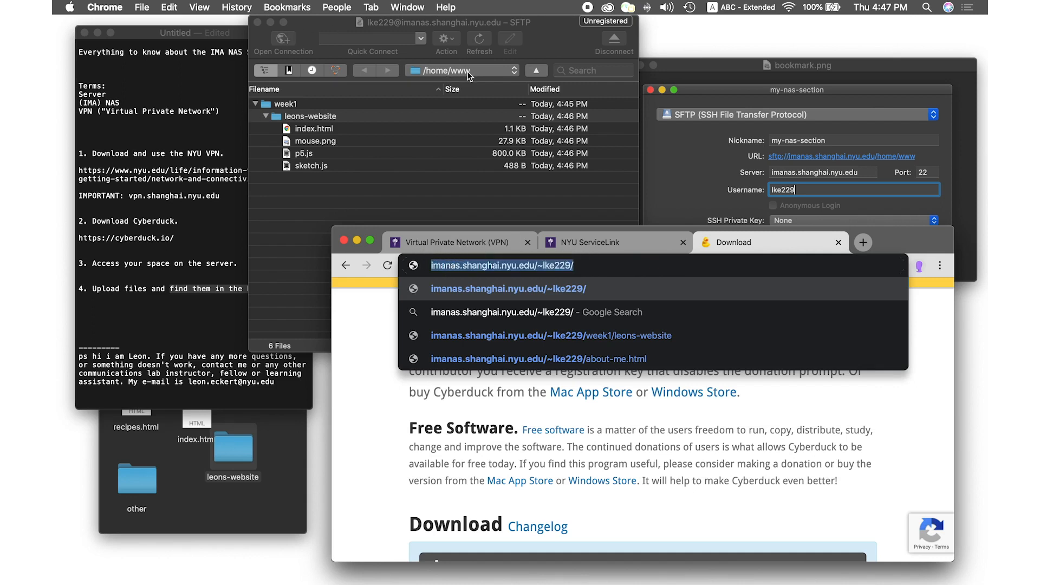
click(588, 266)
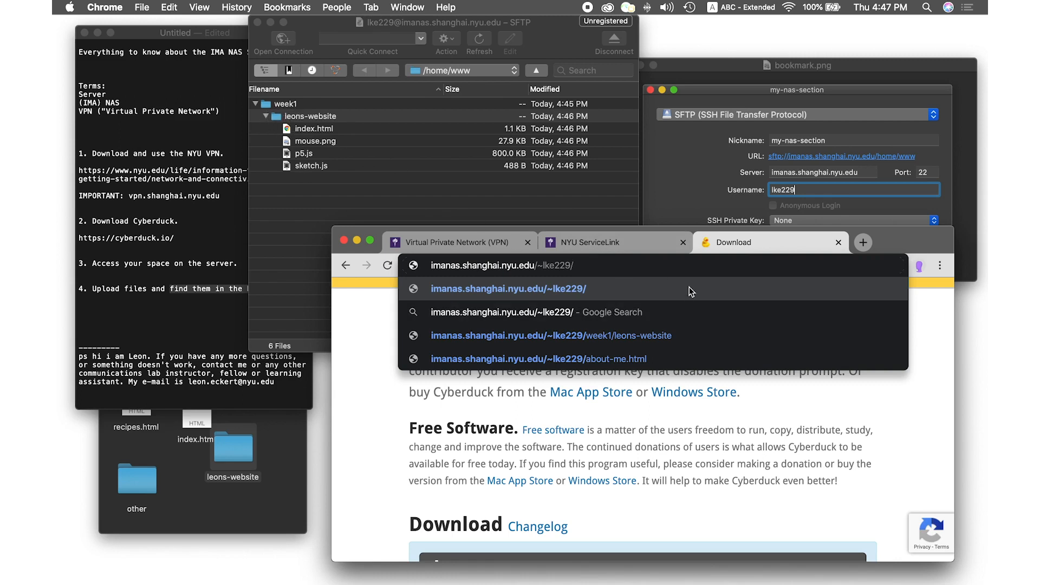
text(week)
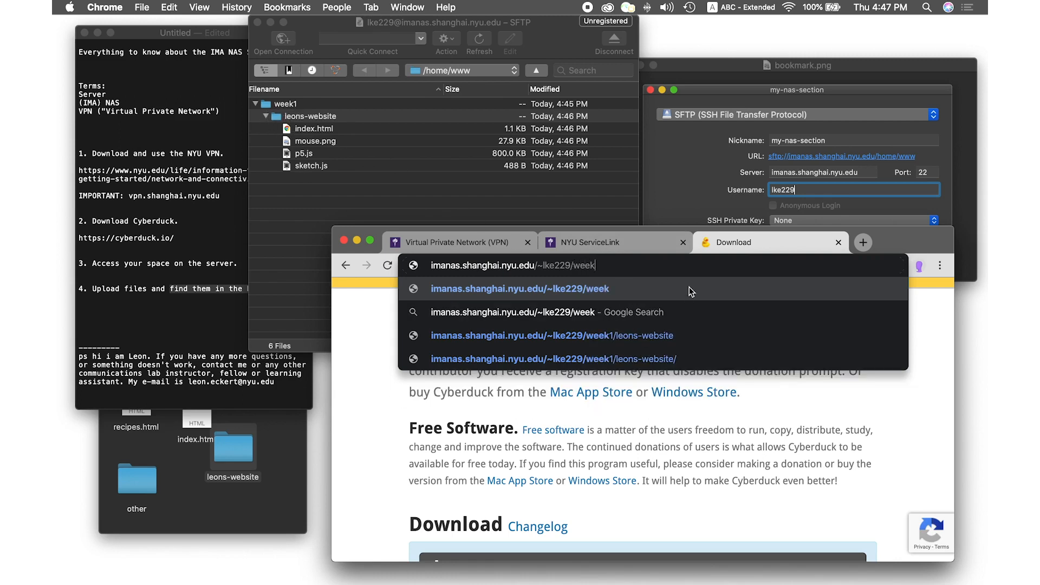
text(1/leons-websit)
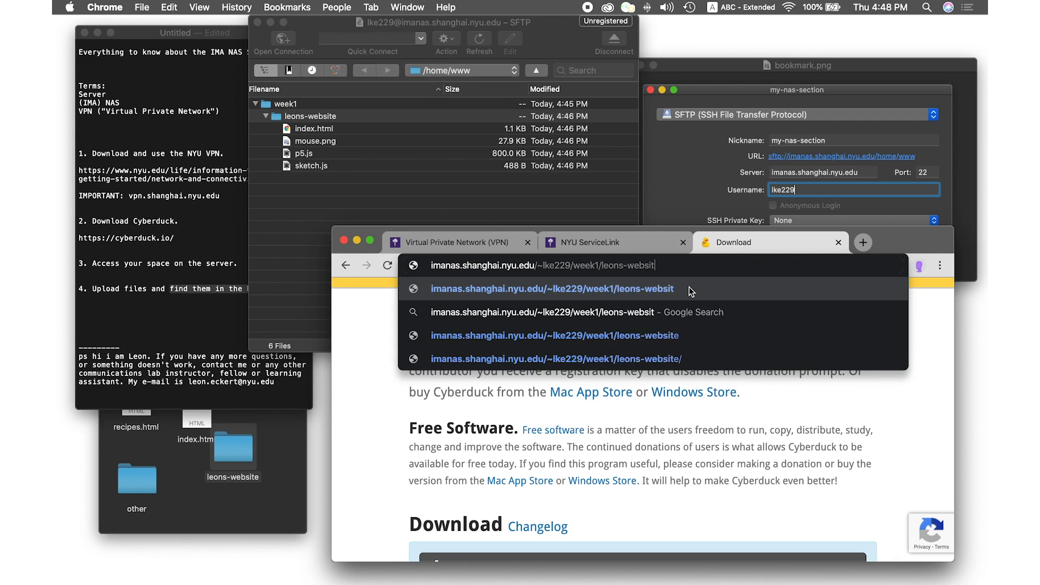
text(e)
key(Return)
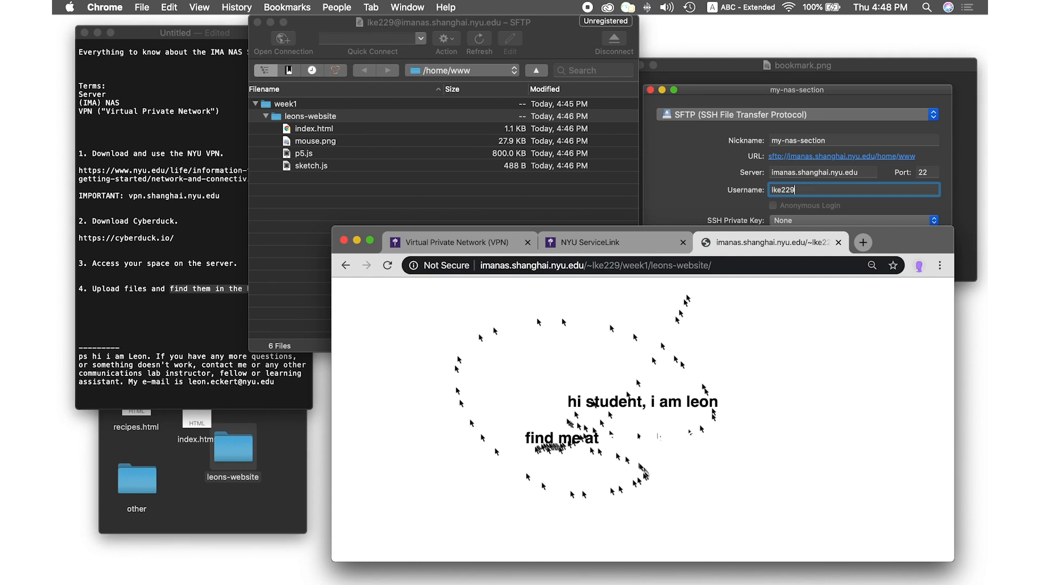
Create a week2 folder in /home/www on the server
click(263, 116)
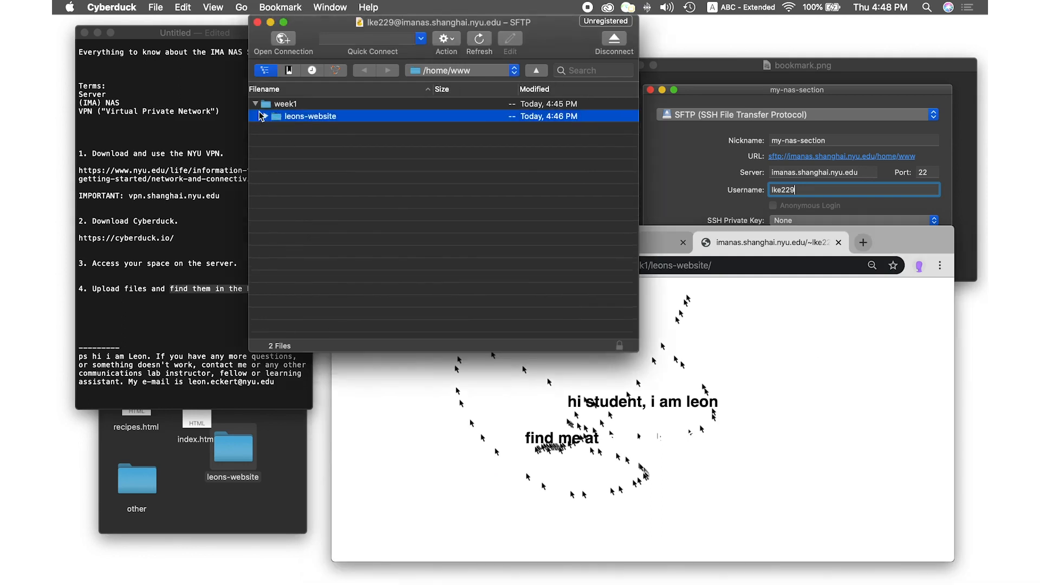
right_click(271, 121)
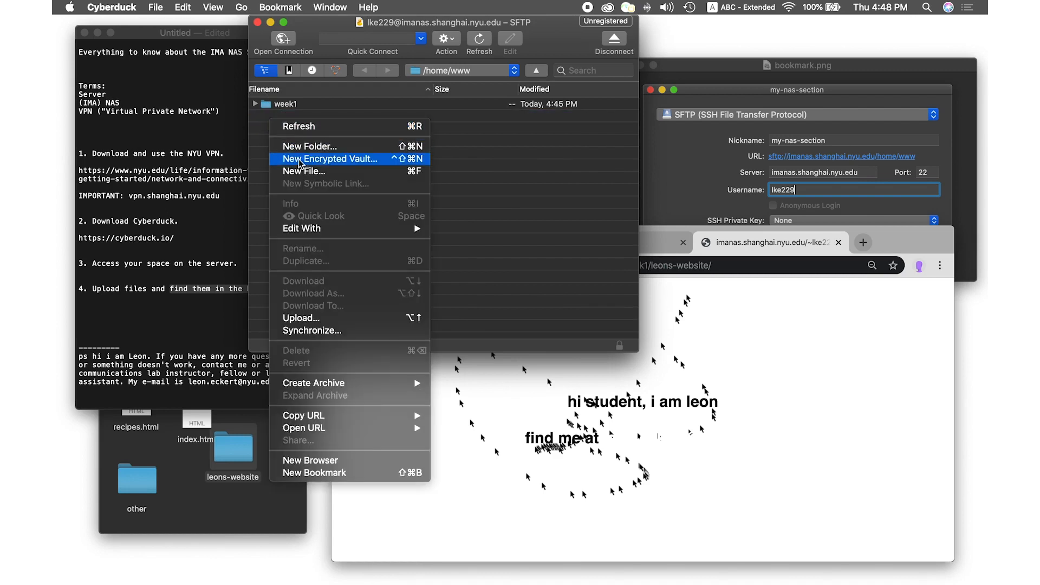
click(298, 147)
text(week2)
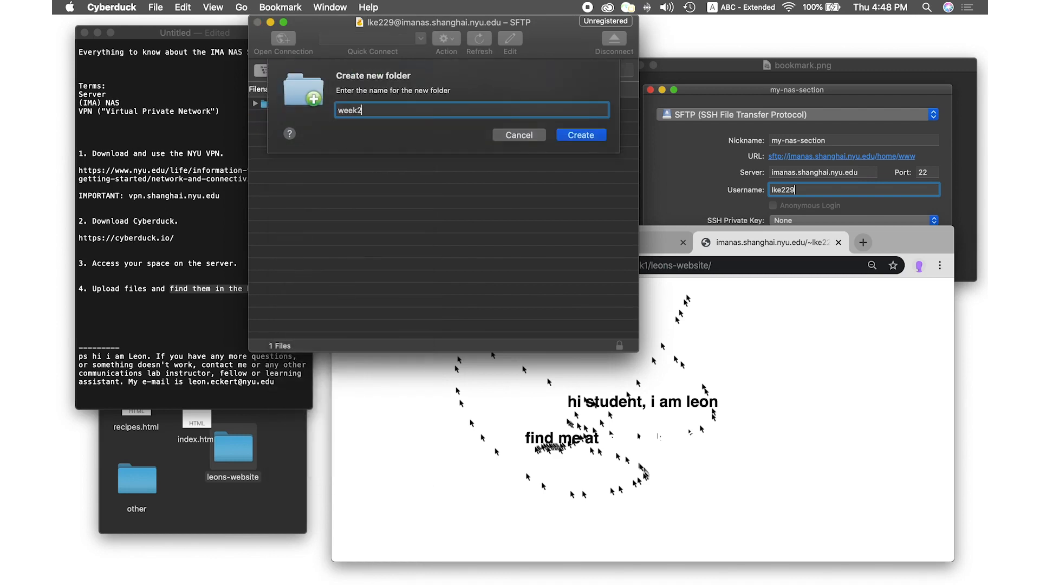
key(Return)
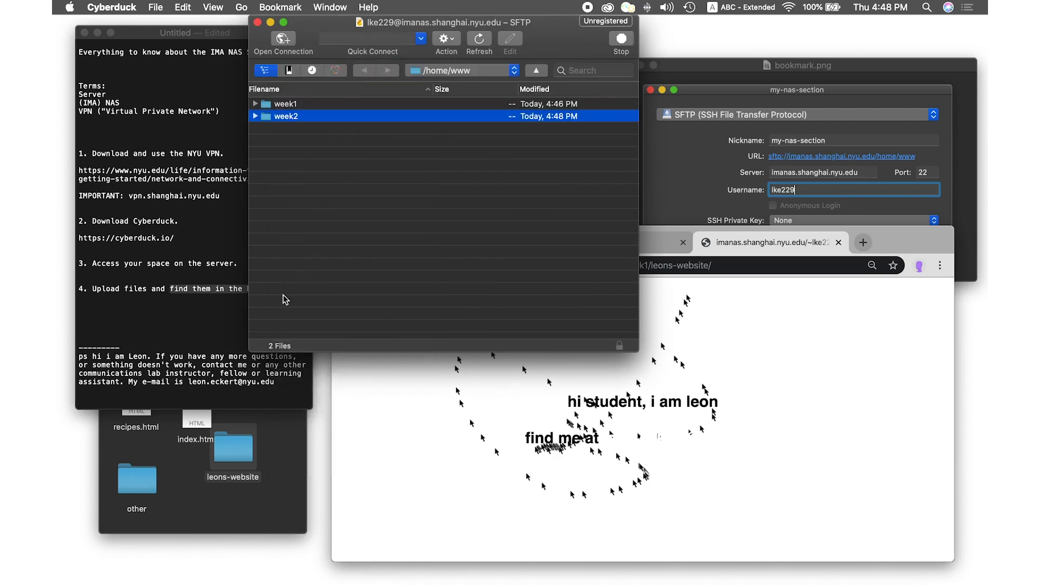
Review index.html and recipes.html, then upload both files into week2
click(179, 489)
click(191, 398)
click(233, 400)
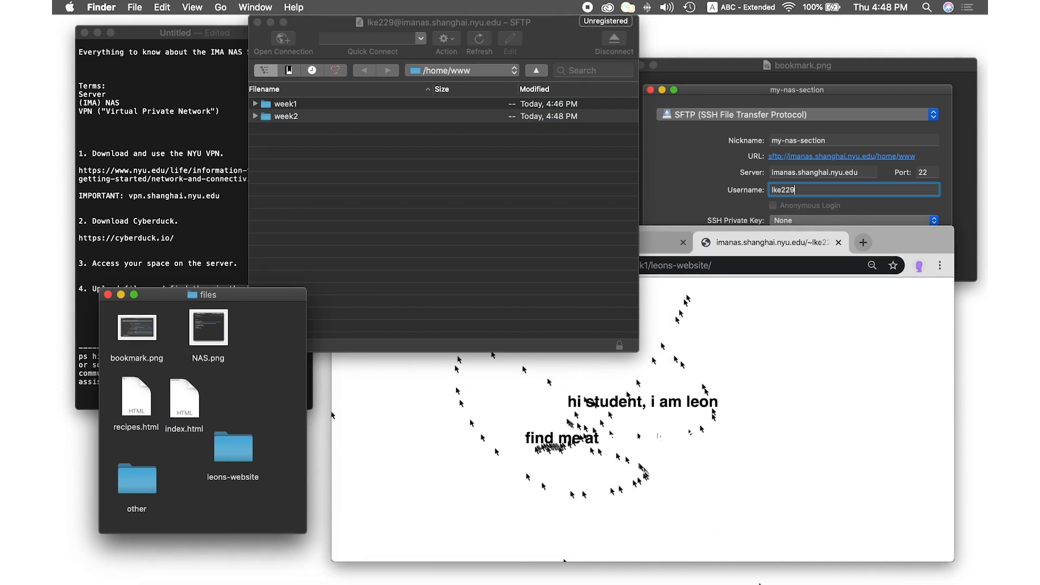
click(790, 572)
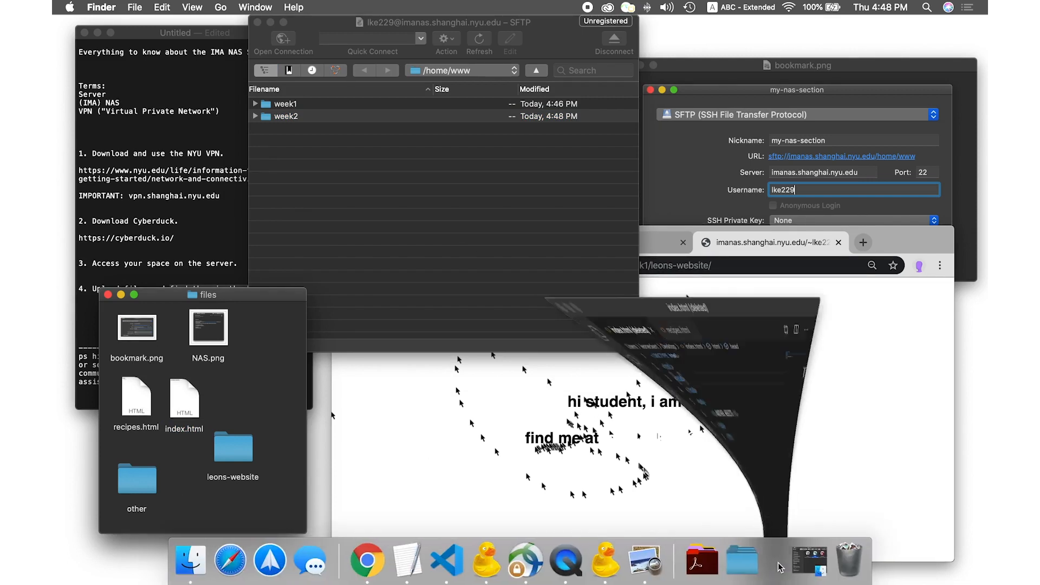
drag(527, 263, 418, 135)
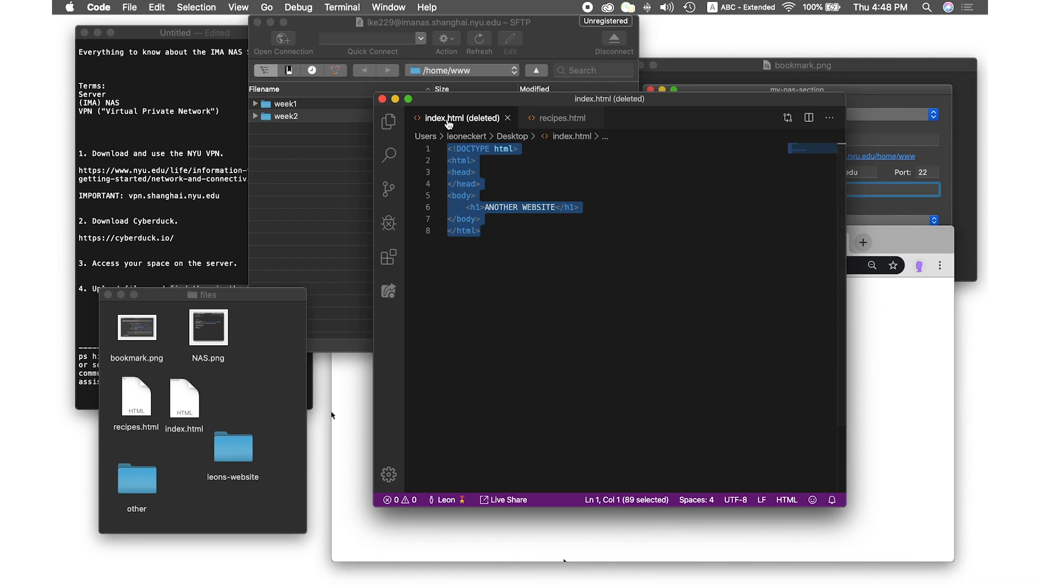
click(559, 118)
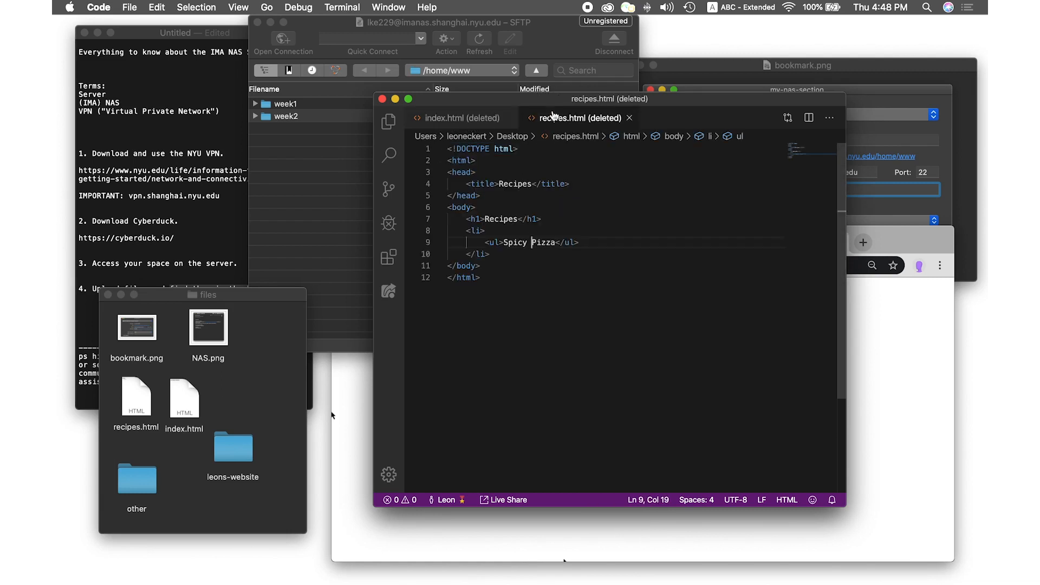
drag(506, 304, 444, 171)
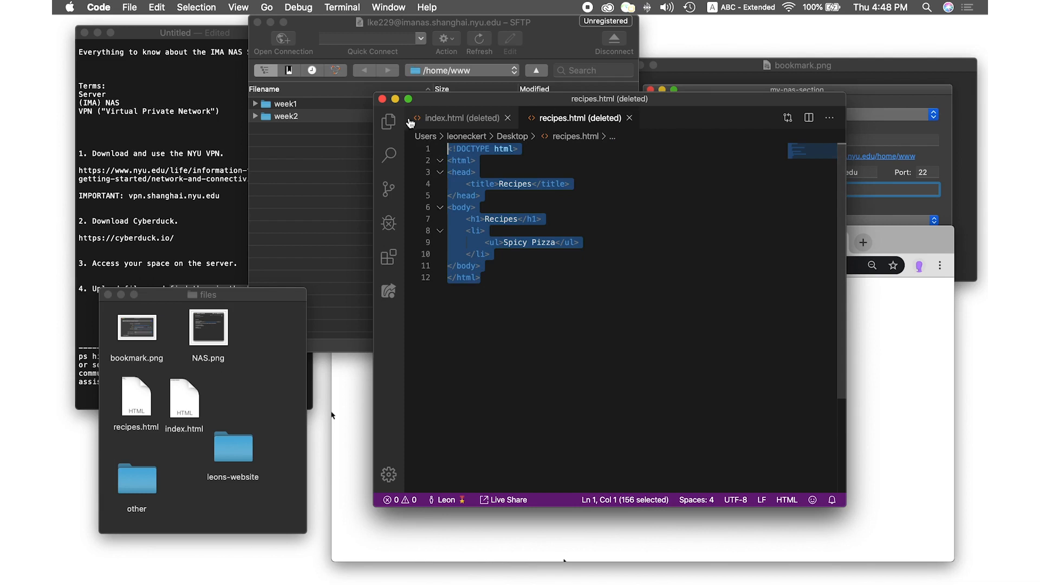
click(395, 98)
drag(228, 419, 301, 117)
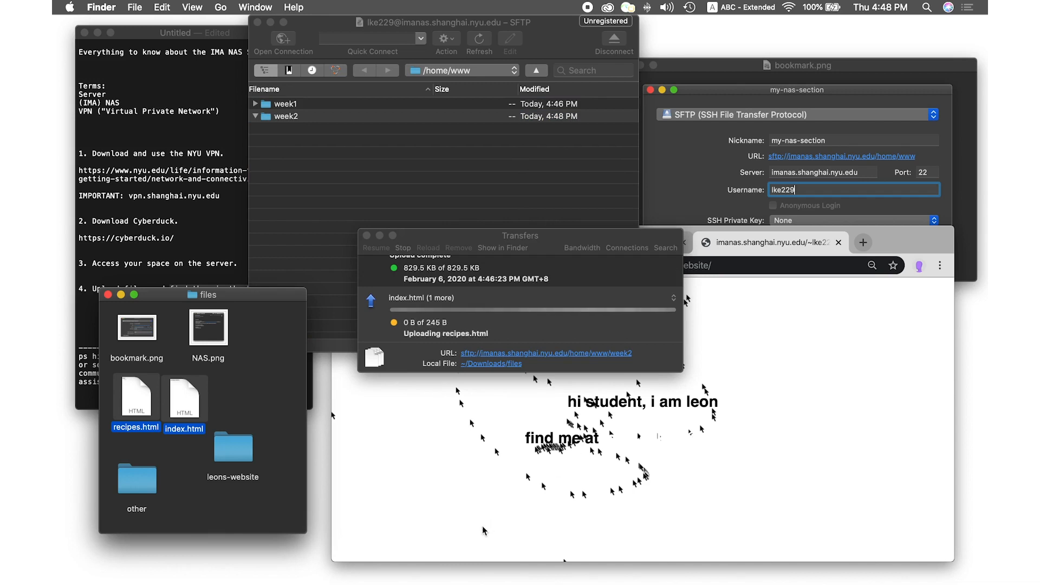
click(459, 501)
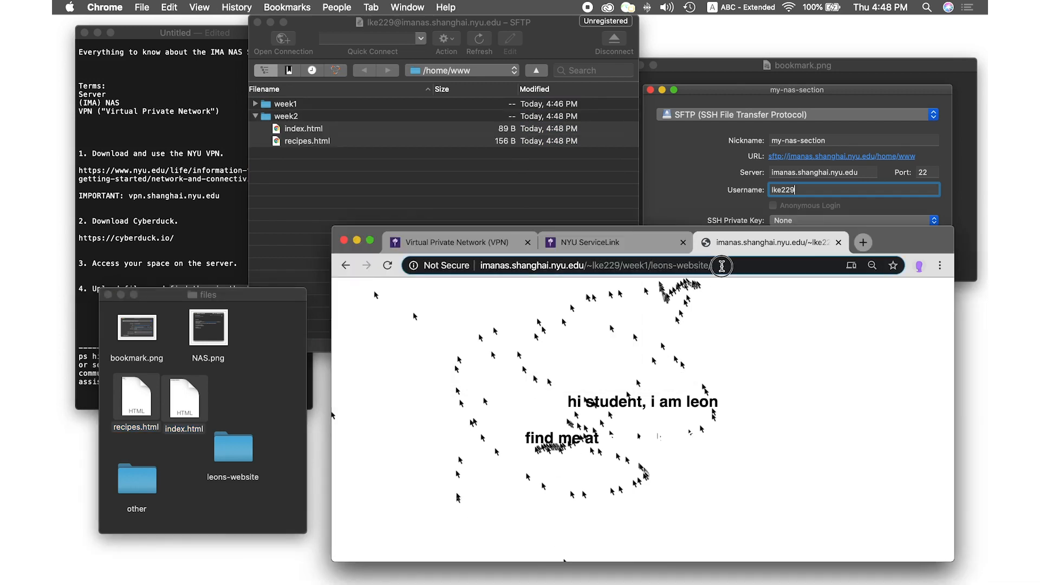
Check the uploaded files inside the week2 folder in Cyberduck
click(721, 266)
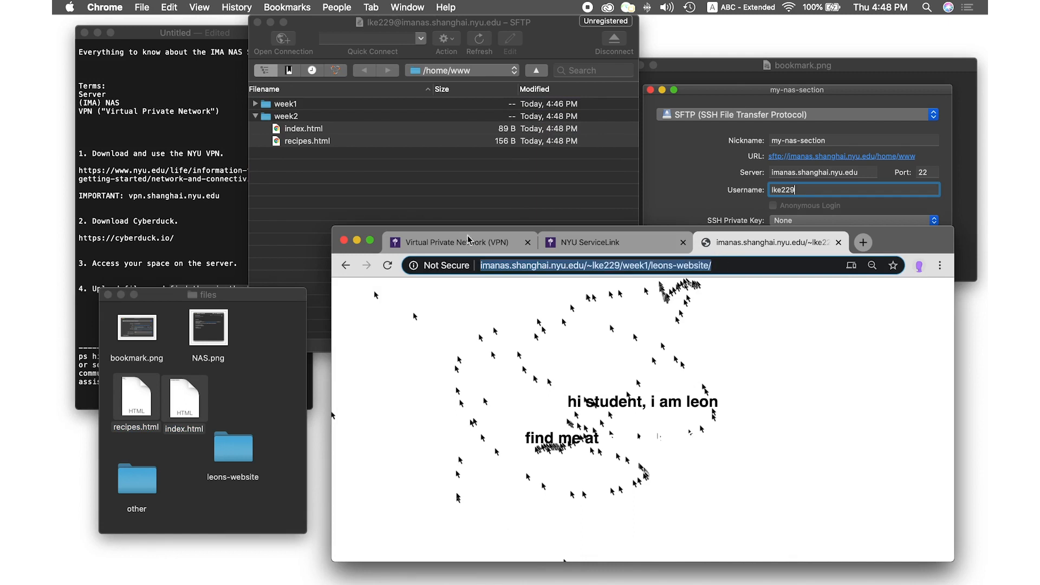
click(258, 117)
click(258, 117)
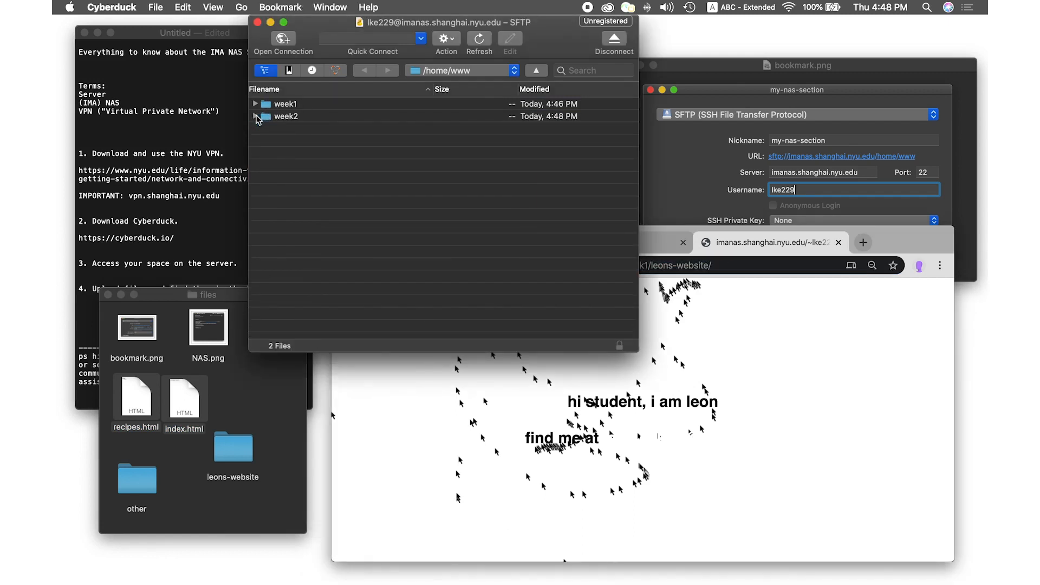
click(256, 117)
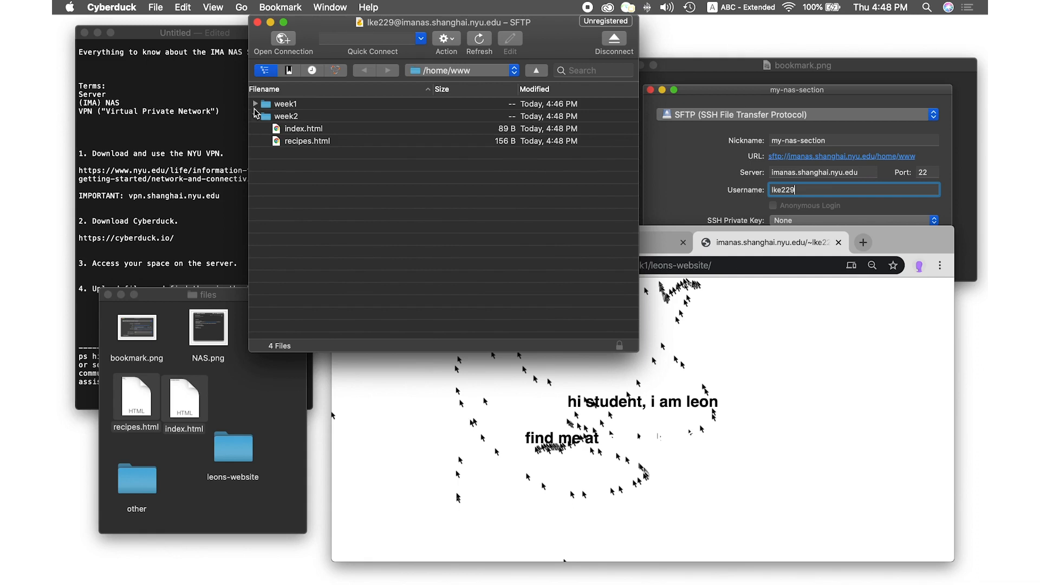
Remove week1/leons-website/ from the page address in Chrome
click(469, 386)
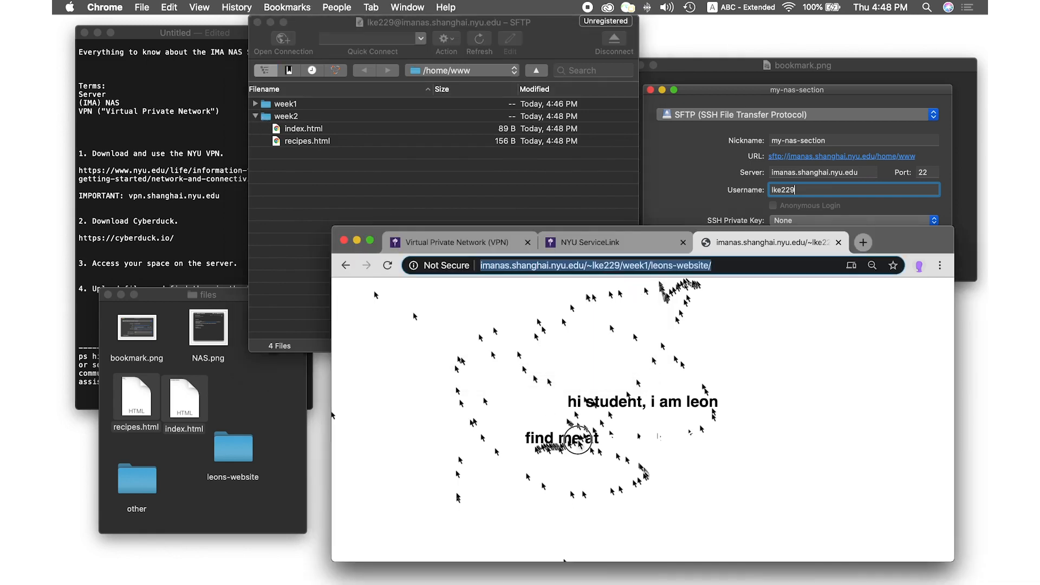
click(665, 293)
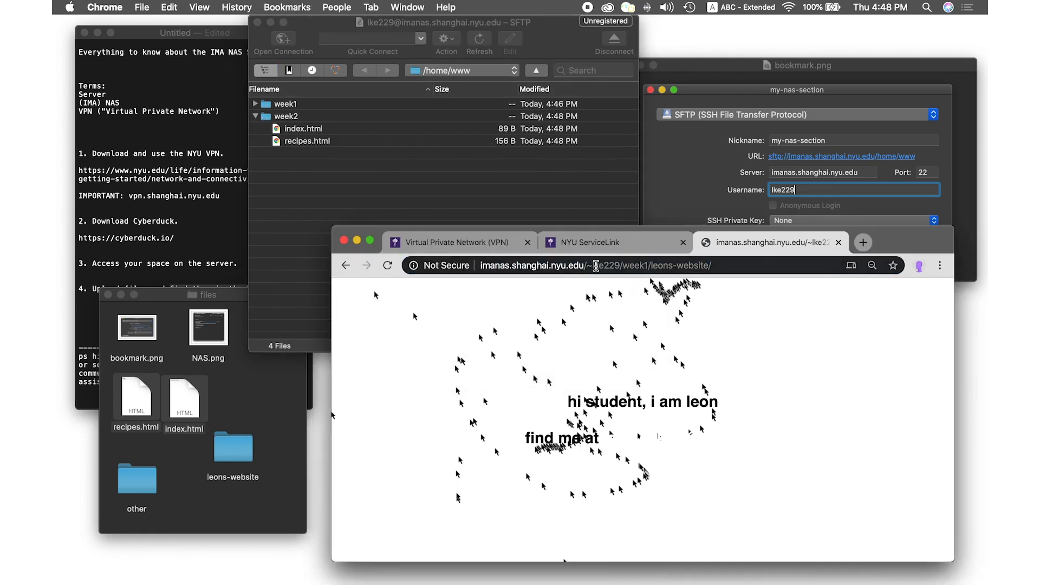
drag(622, 265, 740, 265)
key(BackSpace)
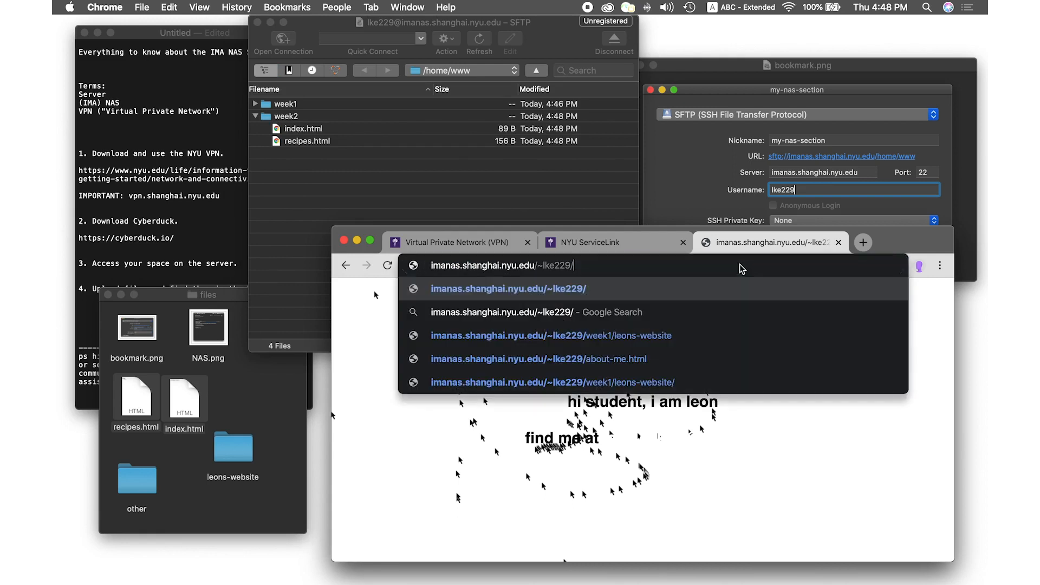
After rechecking week2's files in Cyberduck, enter week2/ in the address and load it
click(255, 116)
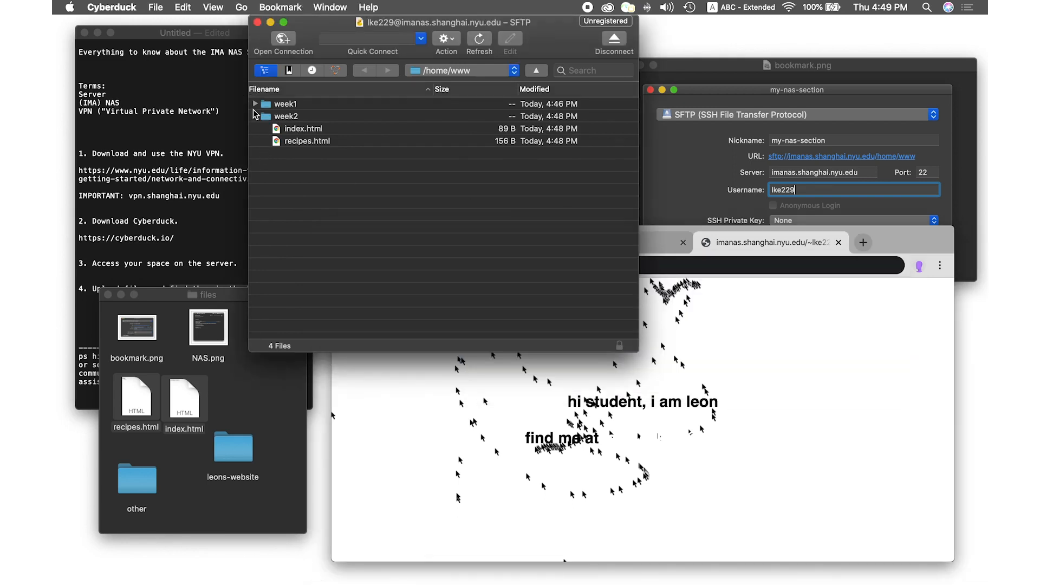
click(255, 116)
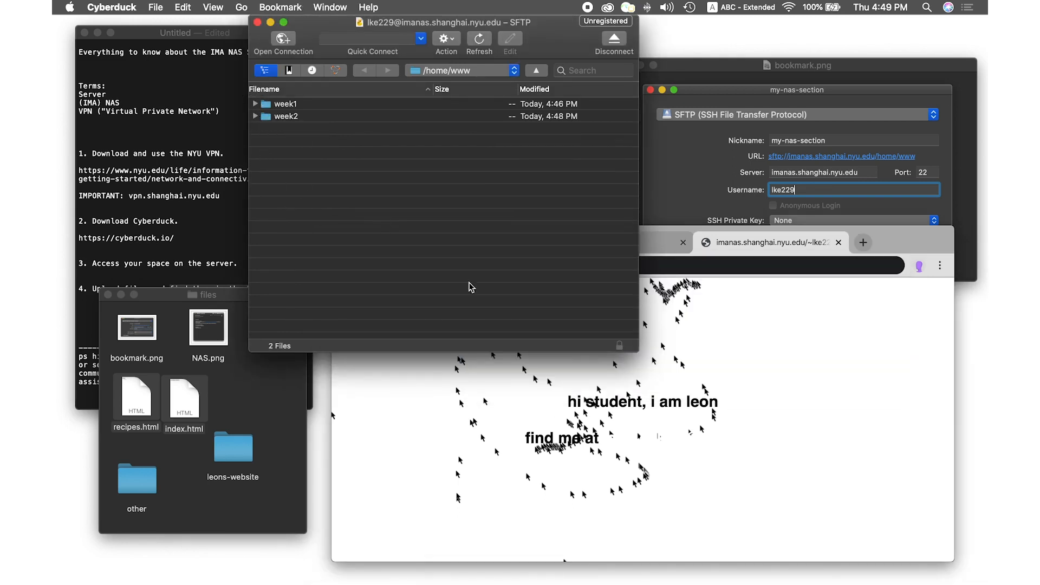
click(287, 117)
click(254, 118)
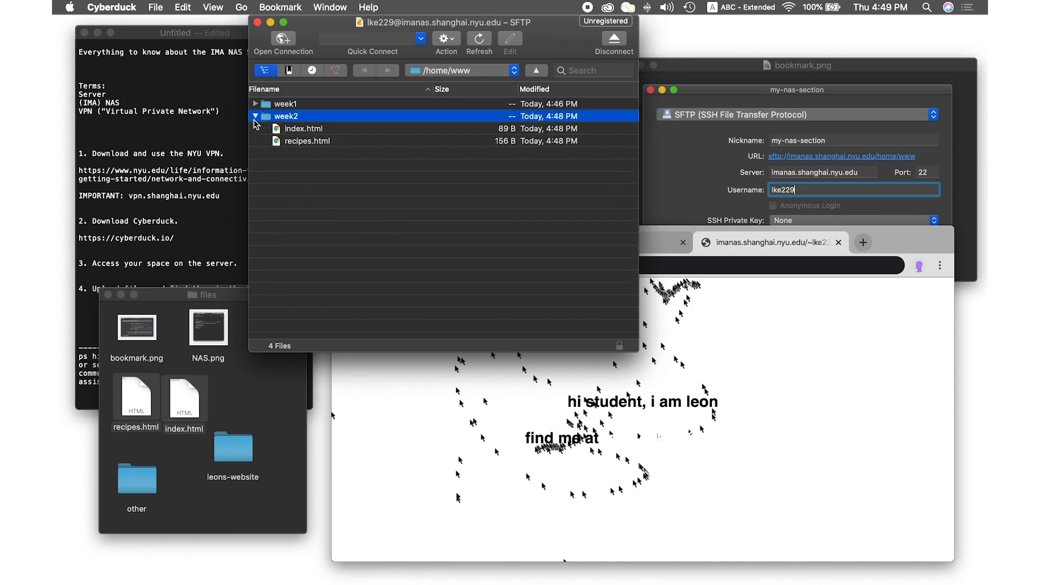
click(686, 348)
text(week2)
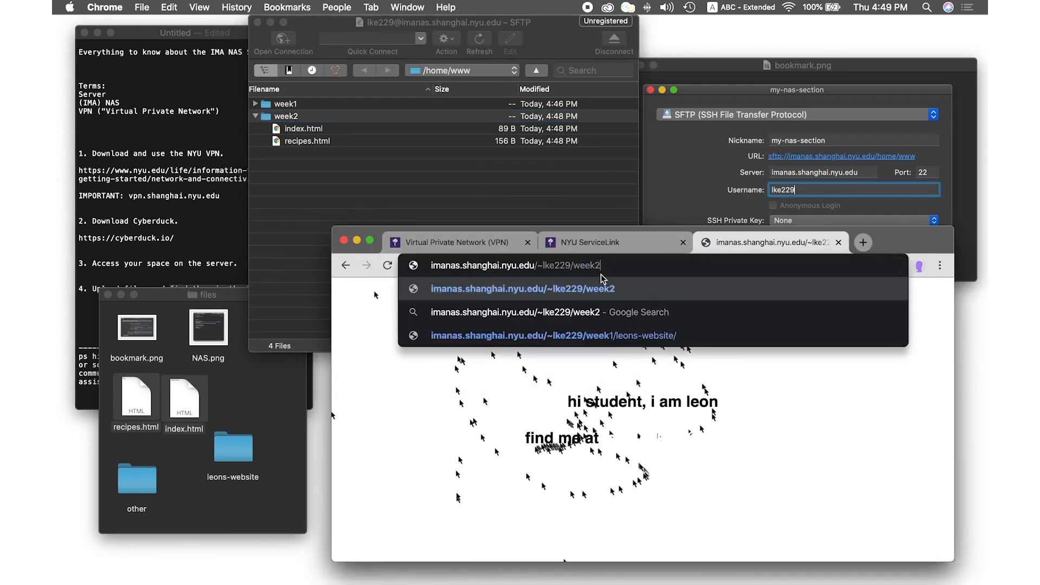
text(/)
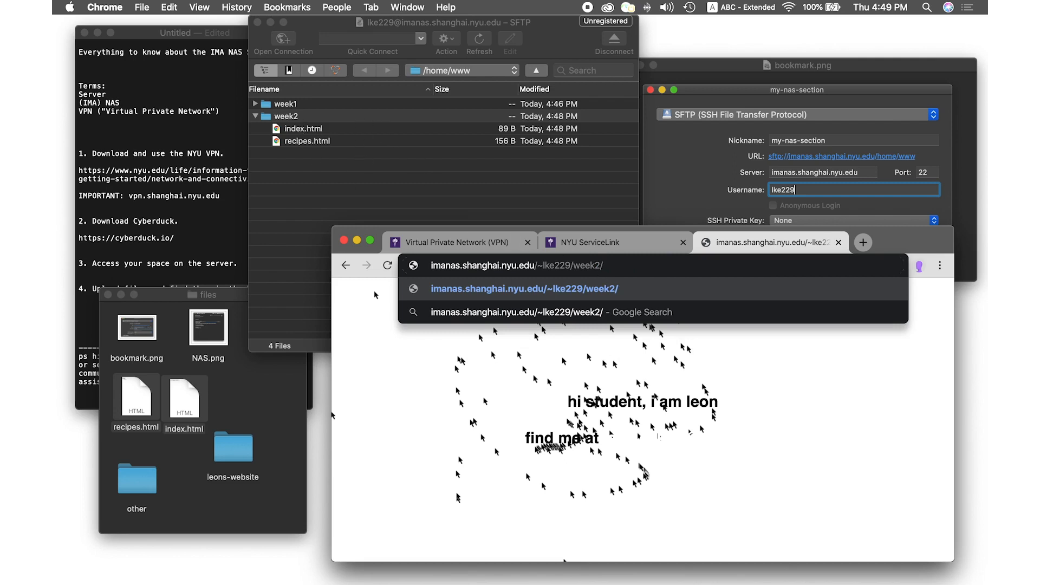
key(Return)
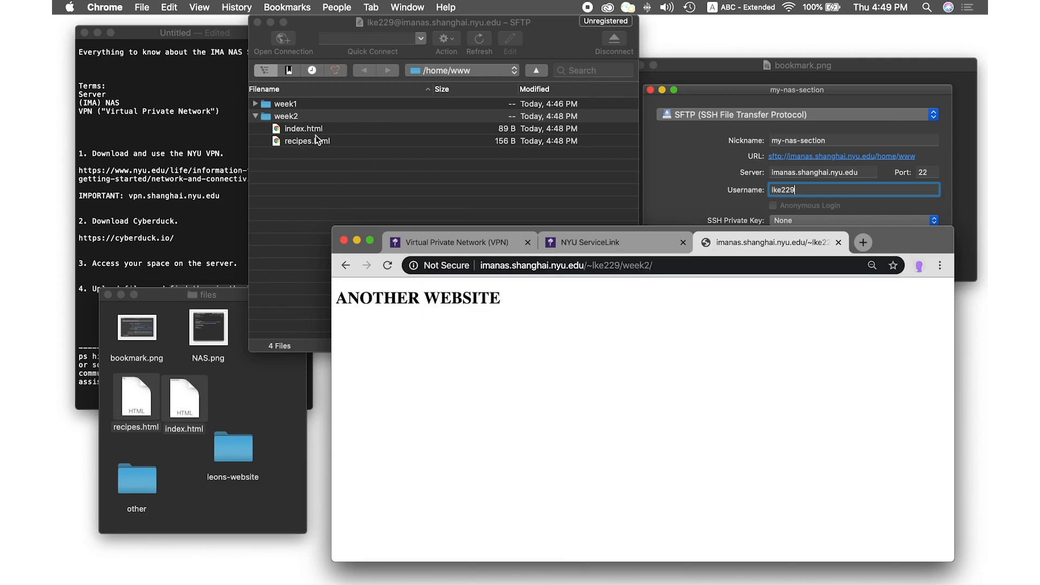
Load week2/index.html by appending index.html to the address
click(682, 266)
click(677, 266)
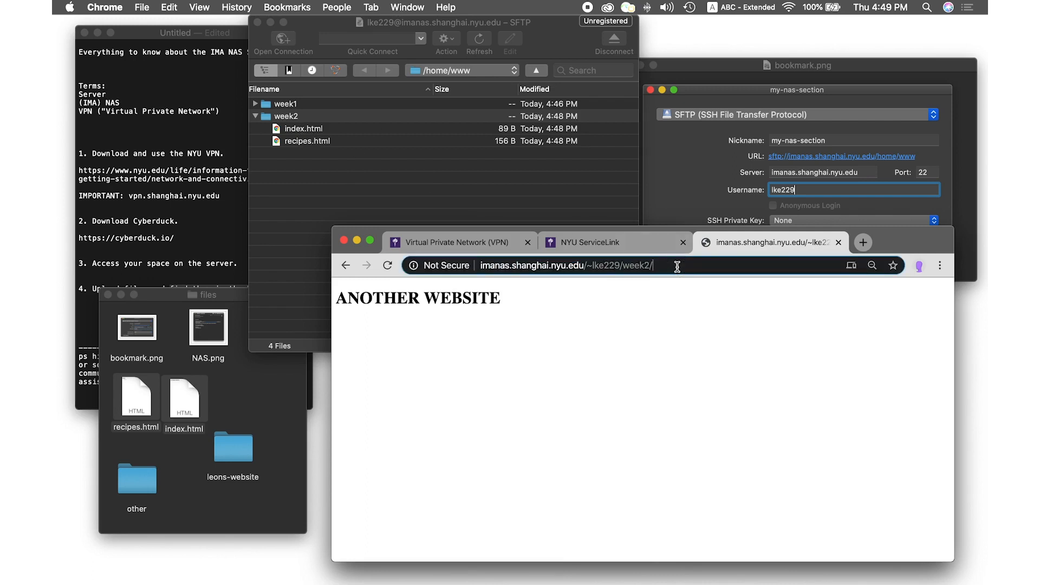
text(index.html)
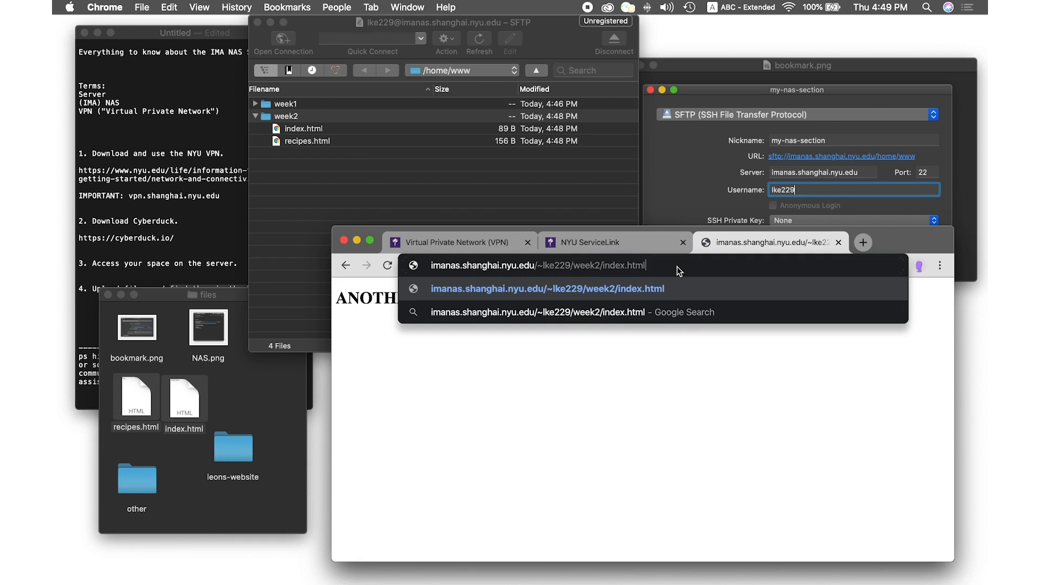
key(Return)
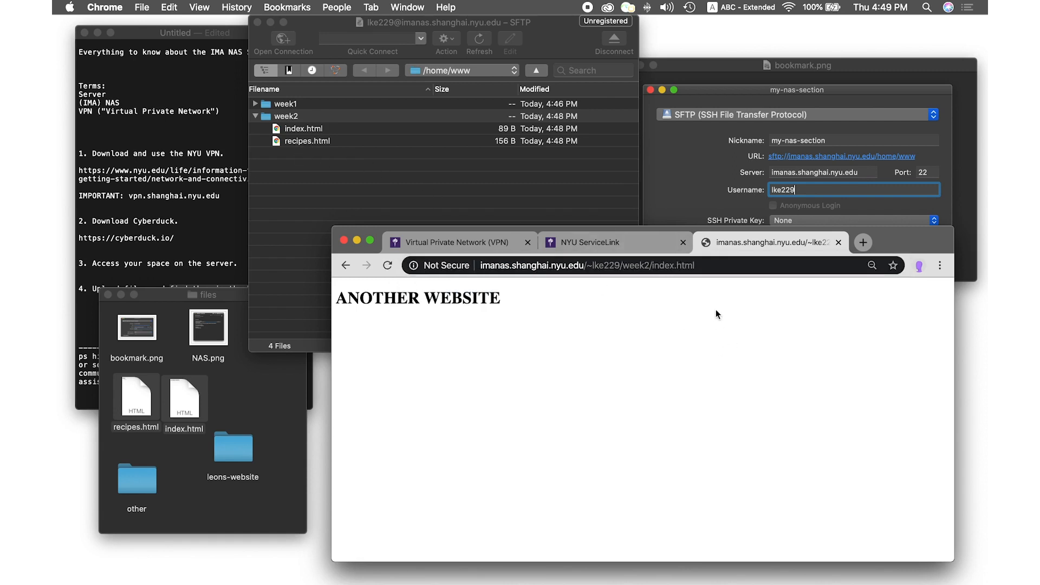
Swap index for recipes in the address to load week2/recipes.html
double_click(663, 265)
text(recipes)
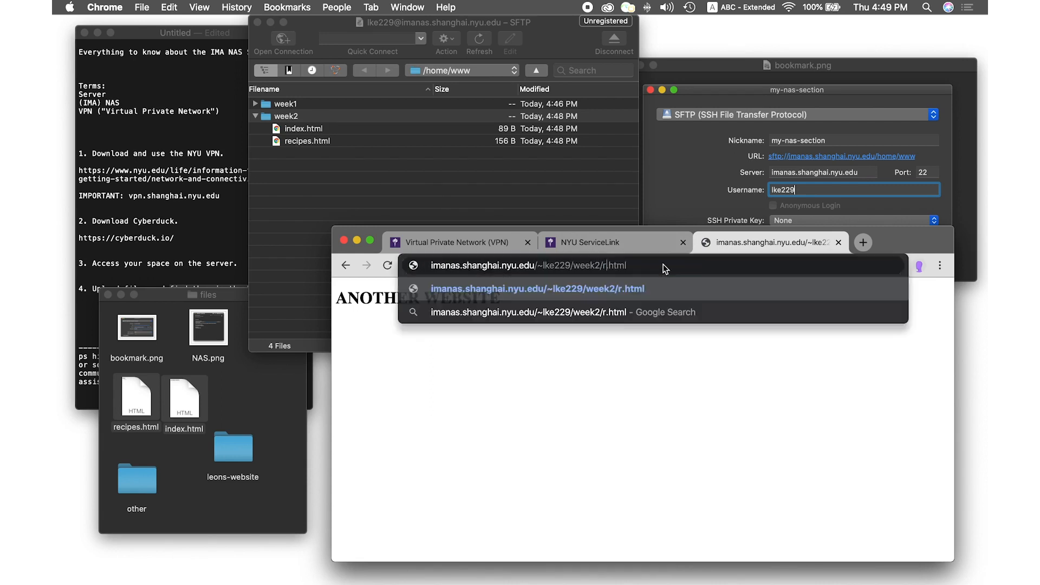
key(Return)
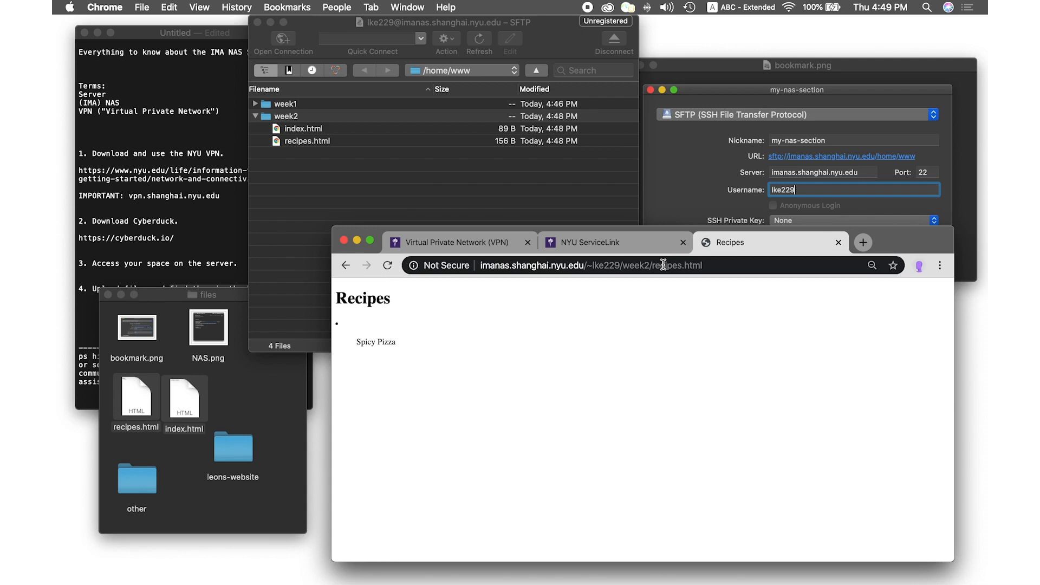
Move the Cyberduck window lower and disconnect the session from the server
click(285, 202)
click(214, 198)
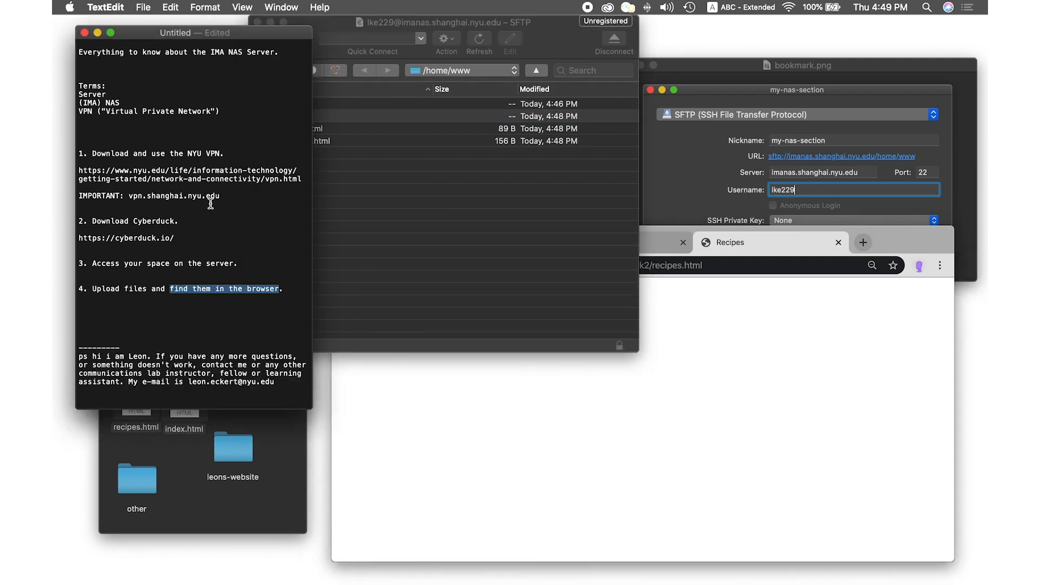
click(369, 192)
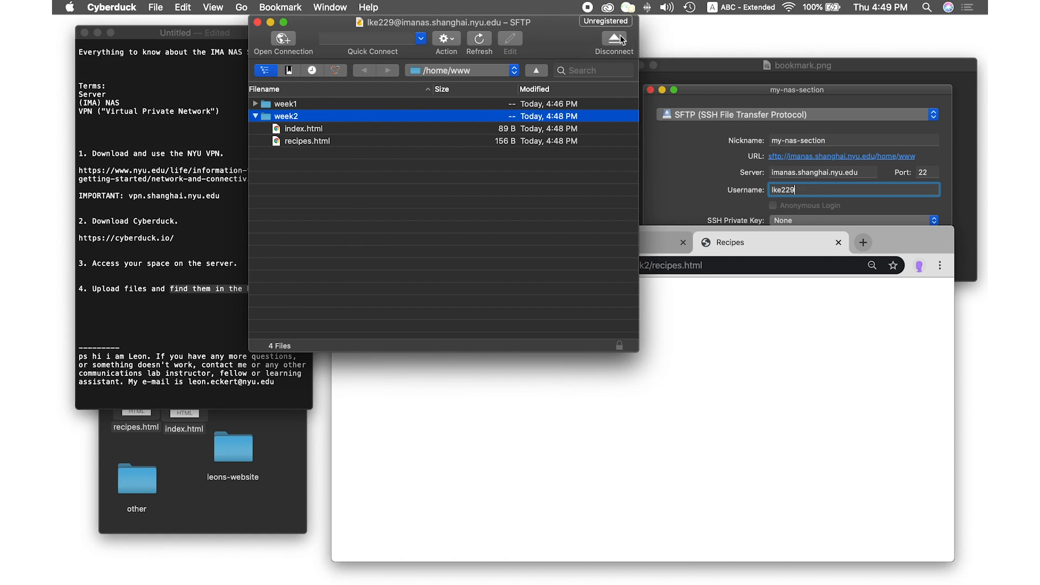
drag(557, 36, 561, 83)
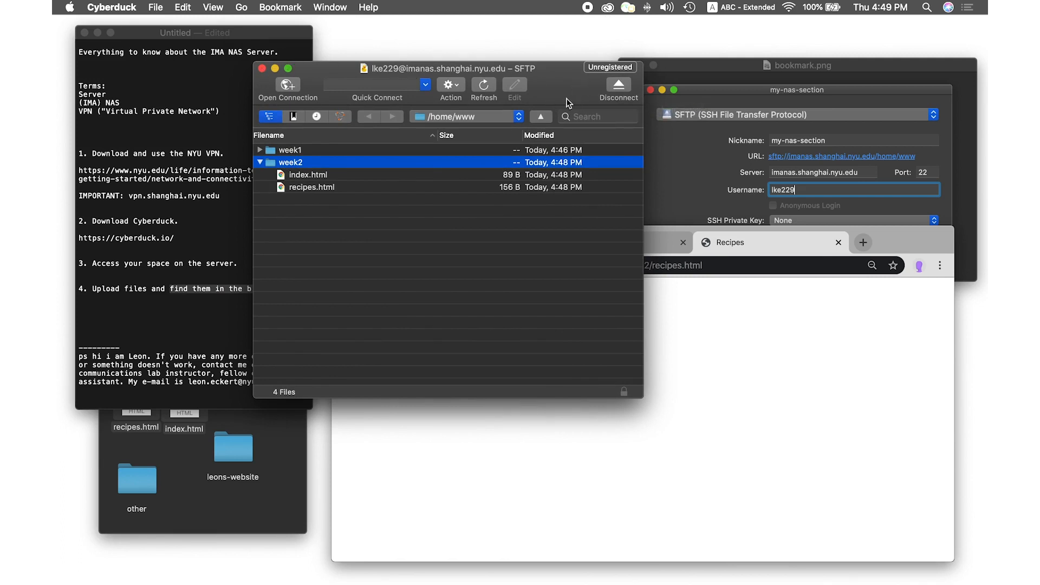
click(617, 85)
In the TextEdit notes, highlight the contact e-mail, instructor, fellow and learning assistant
click(186, 343)
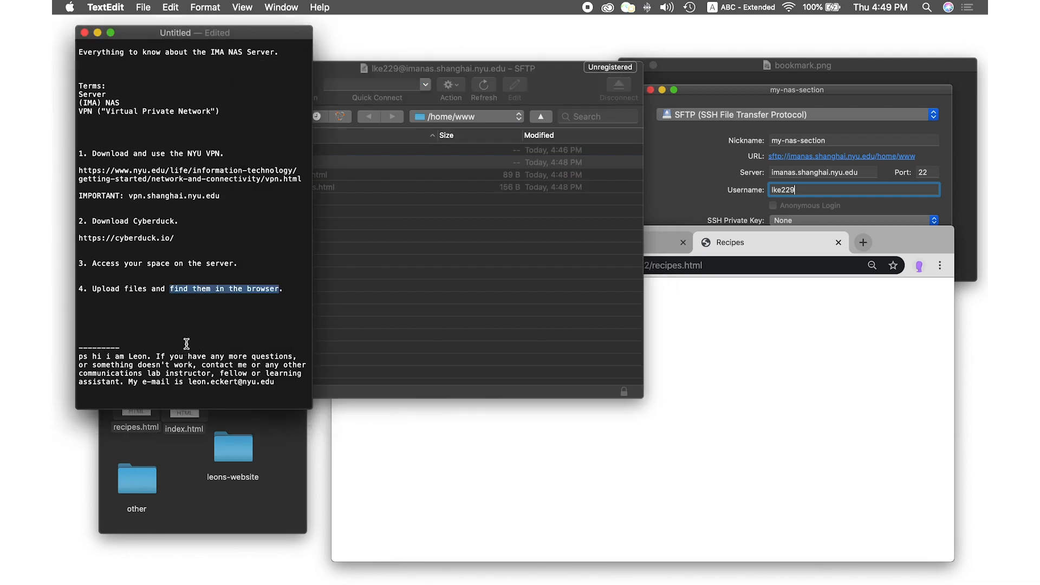
drag(278, 382, 188, 377)
click(190, 387)
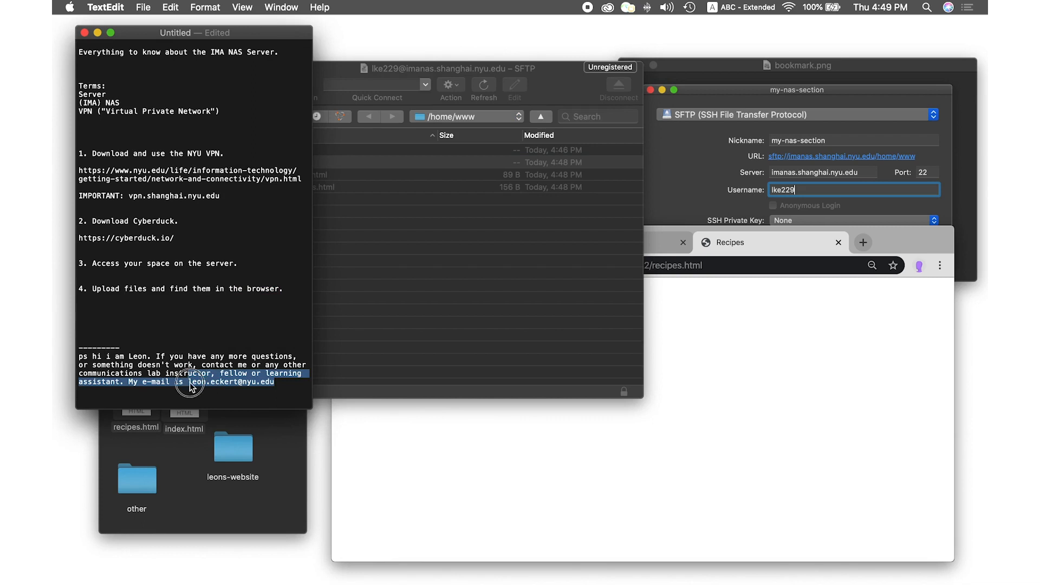
double_click(177, 373)
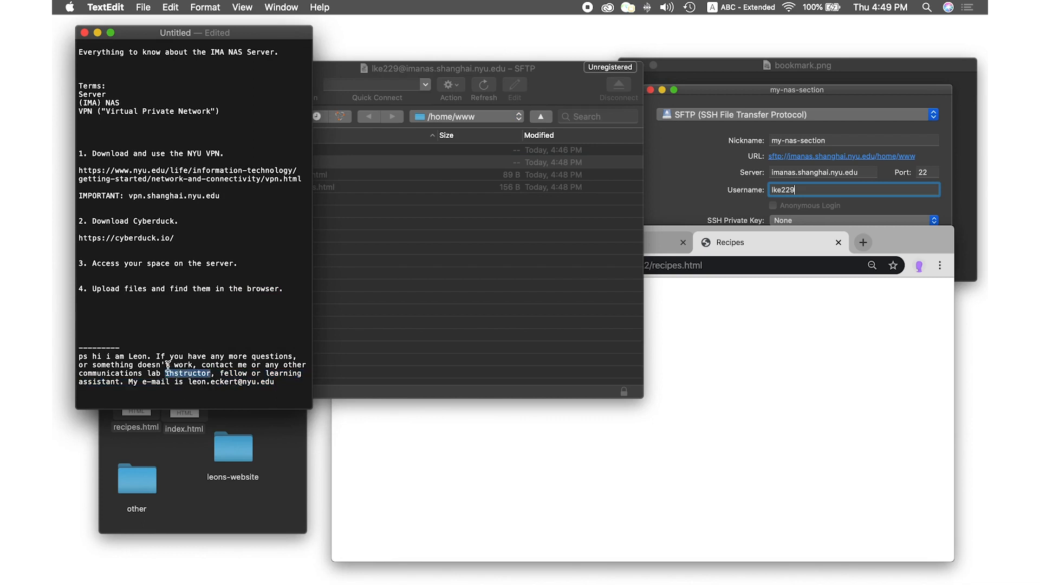
click(233, 373)
double_click(233, 373)
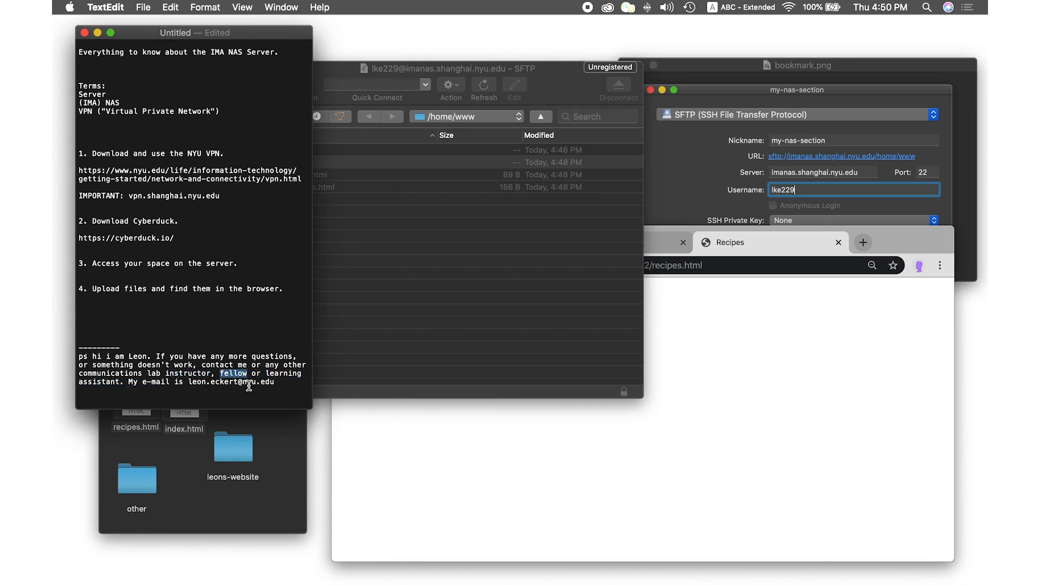
drag(265, 373, 119, 383)
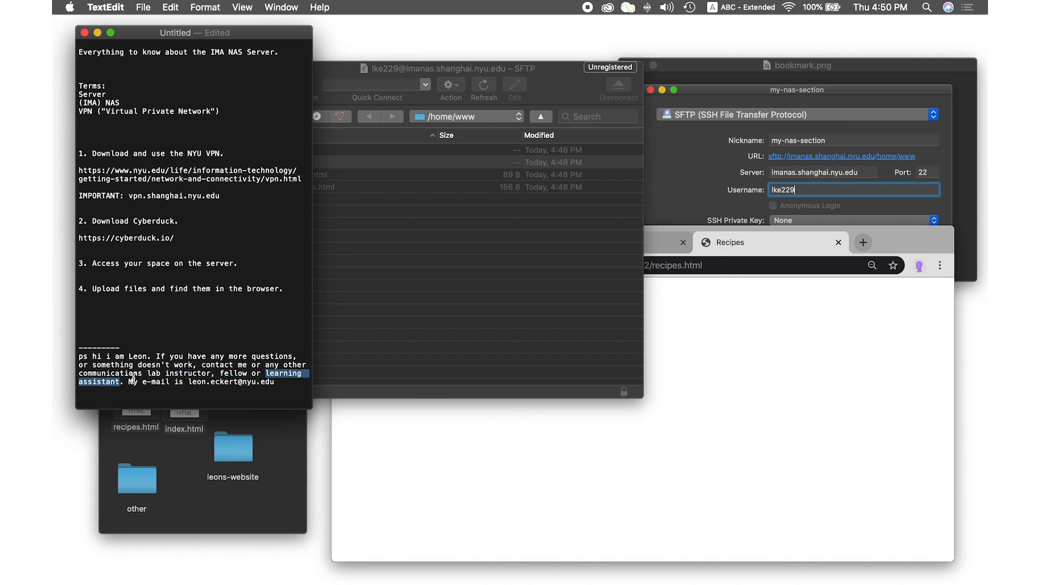